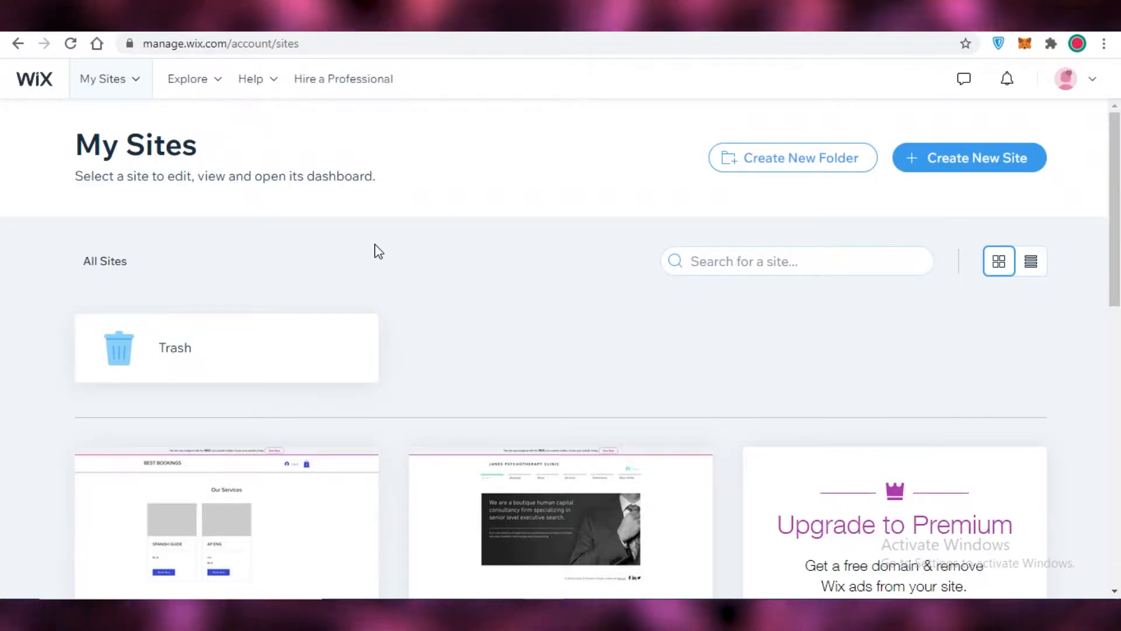
- Look over the existing sites on the My Sites page and the options in the account menu
scroll(376, 250, "down", 9)
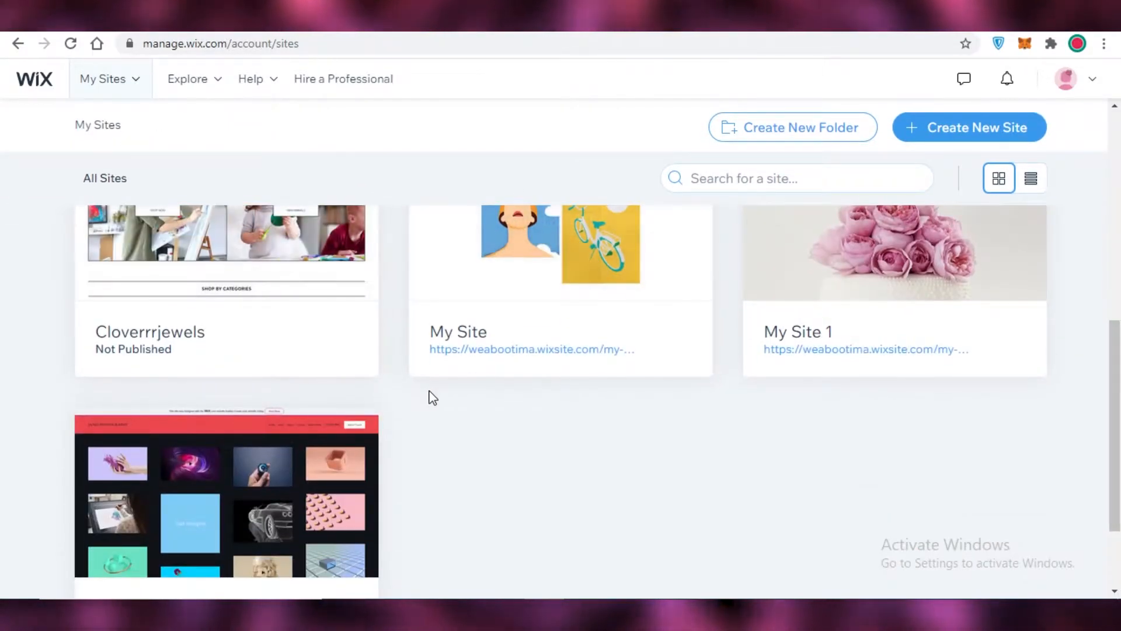
scroll(430, 397, "up", 9)
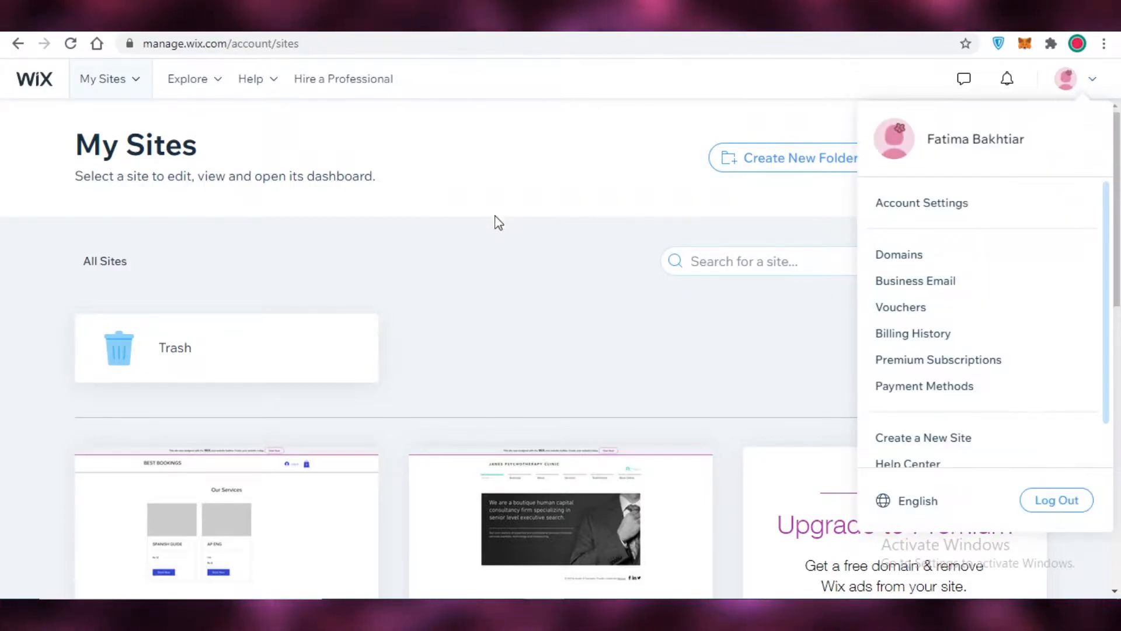
scroll(478, 230, "down", 5)
scroll(470, 252, "down", 5)
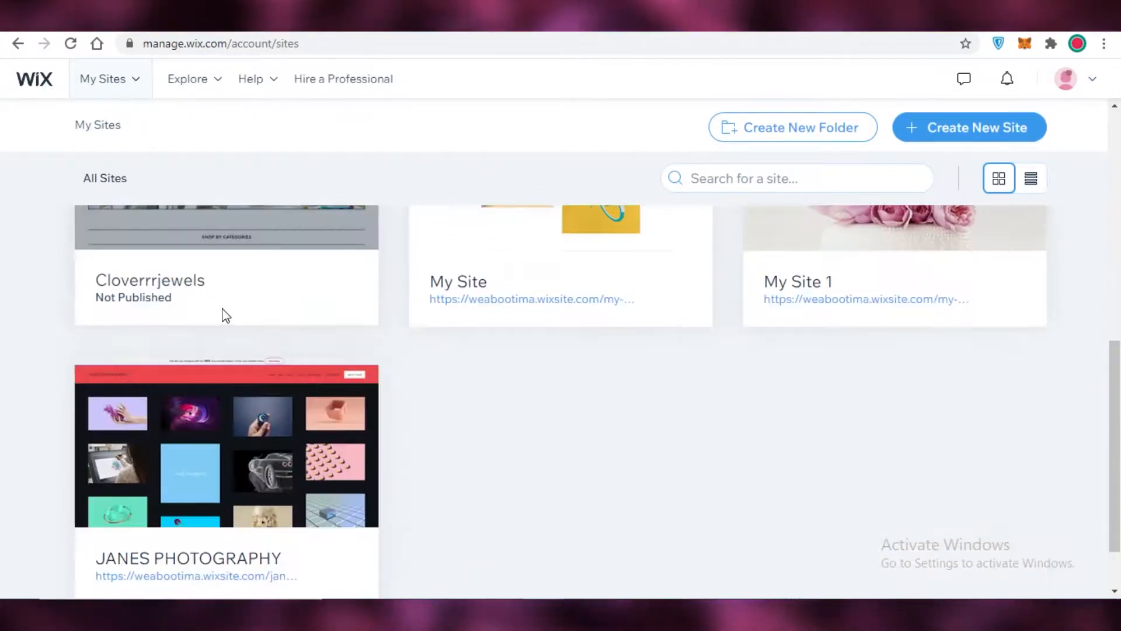
scroll(786, 387, "up", 6)
scroll(786, 386, "up", 5)
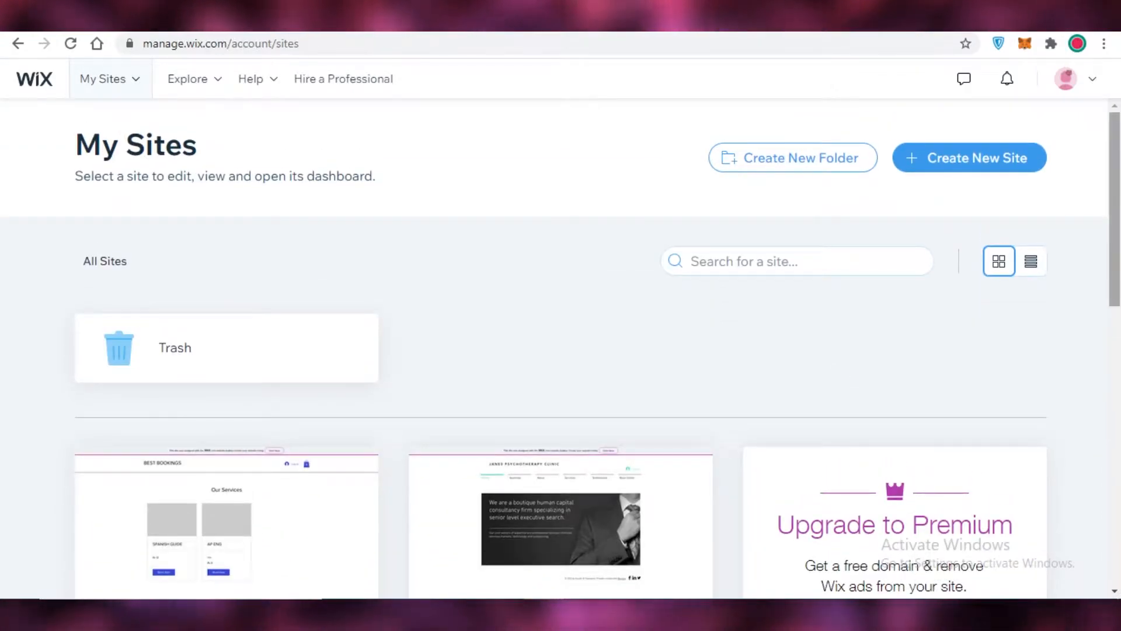
left_click(1076, 92)
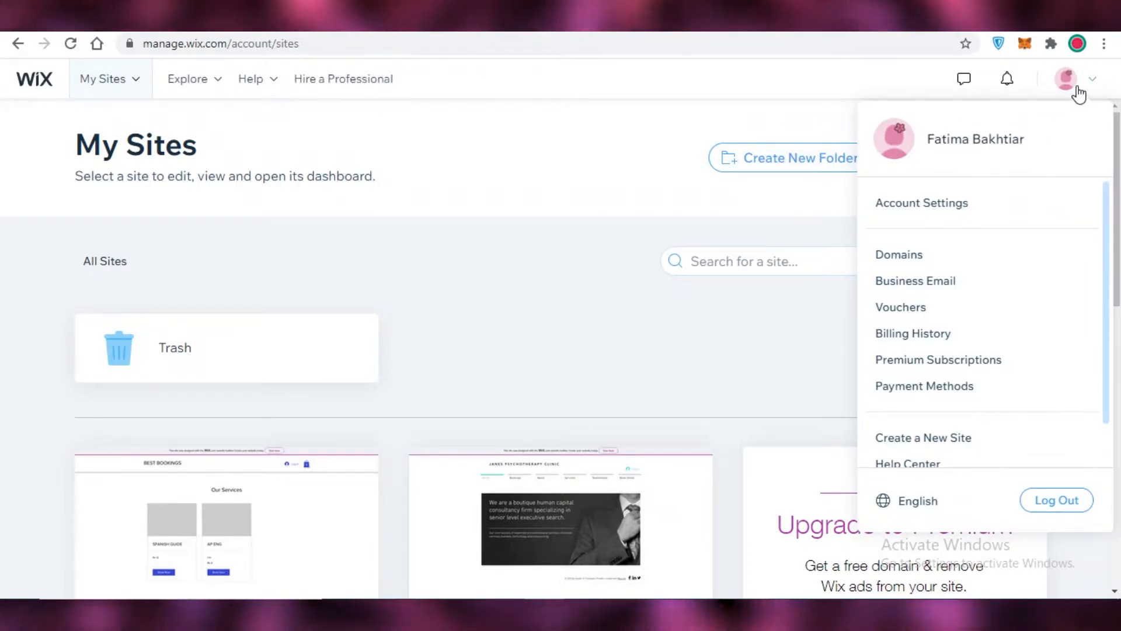
left_click(1078, 89)
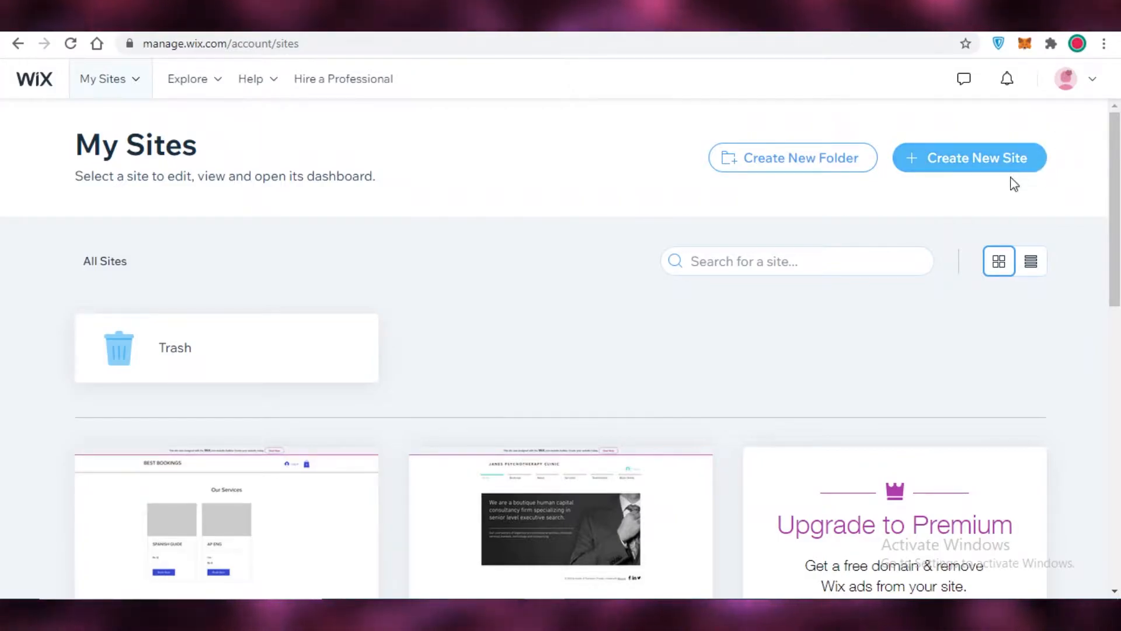
scroll(633, 310, "down", 5)
scroll(579, 525, "up", 3)
scroll(578, 525, "up", 3)
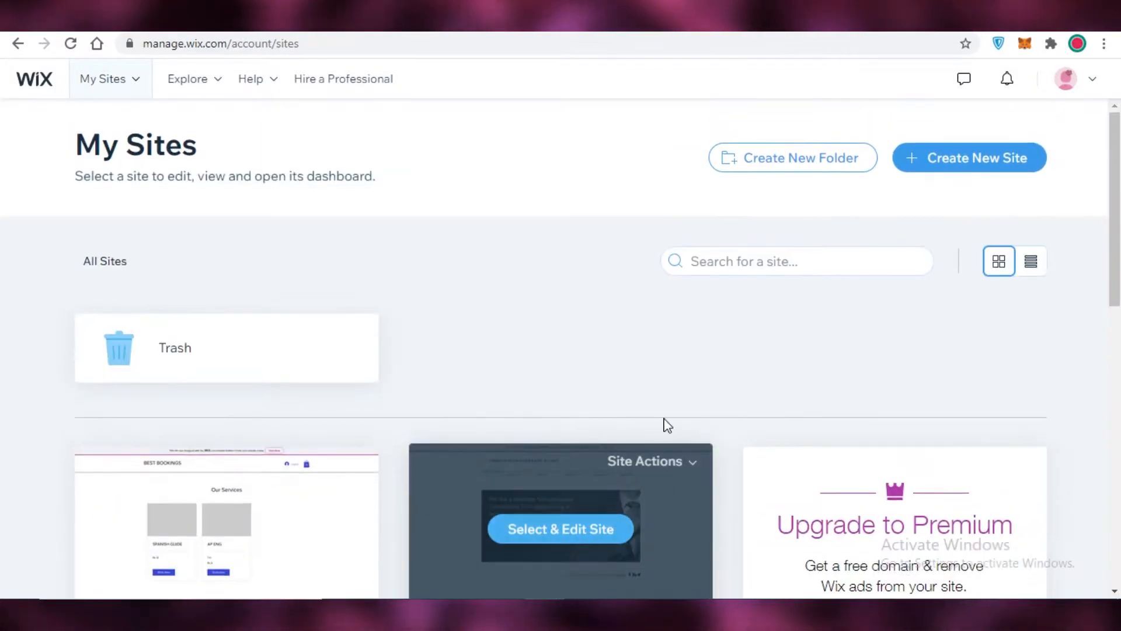
- Create a new site of the type Online Store and choose to build it from a template with the Editor
left_click(948, 164)
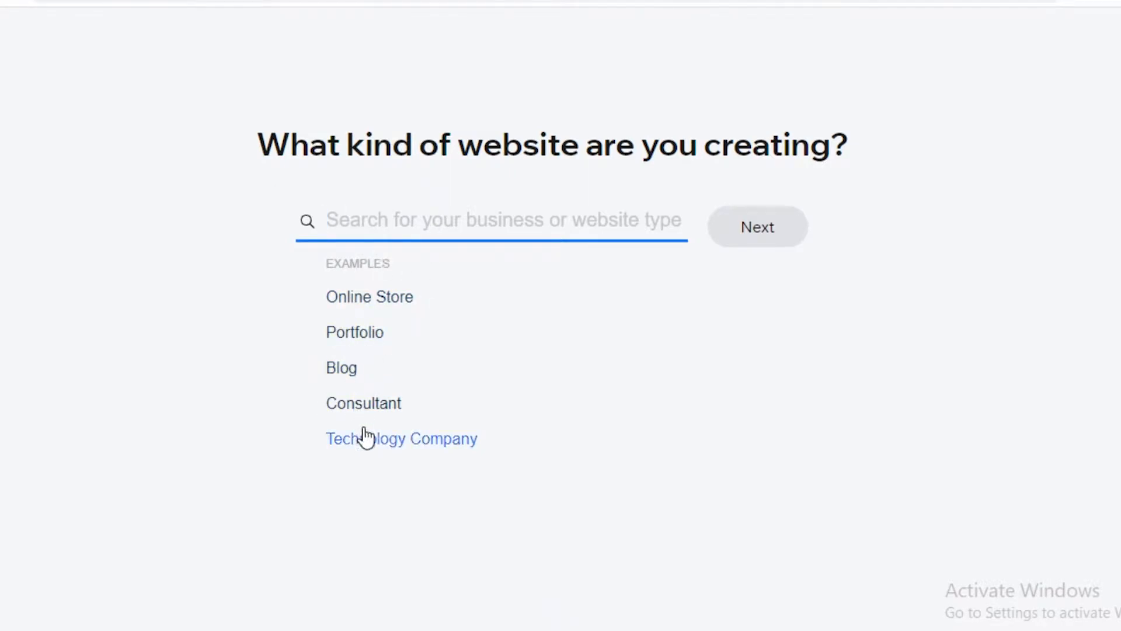
left_click(366, 316)
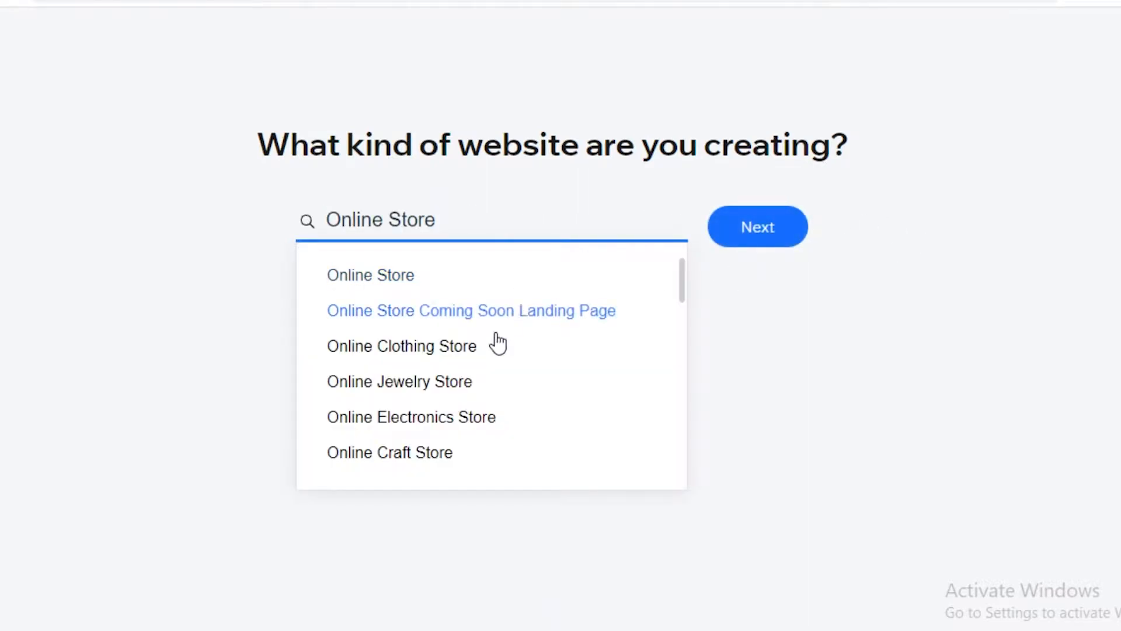
left_click(754, 240)
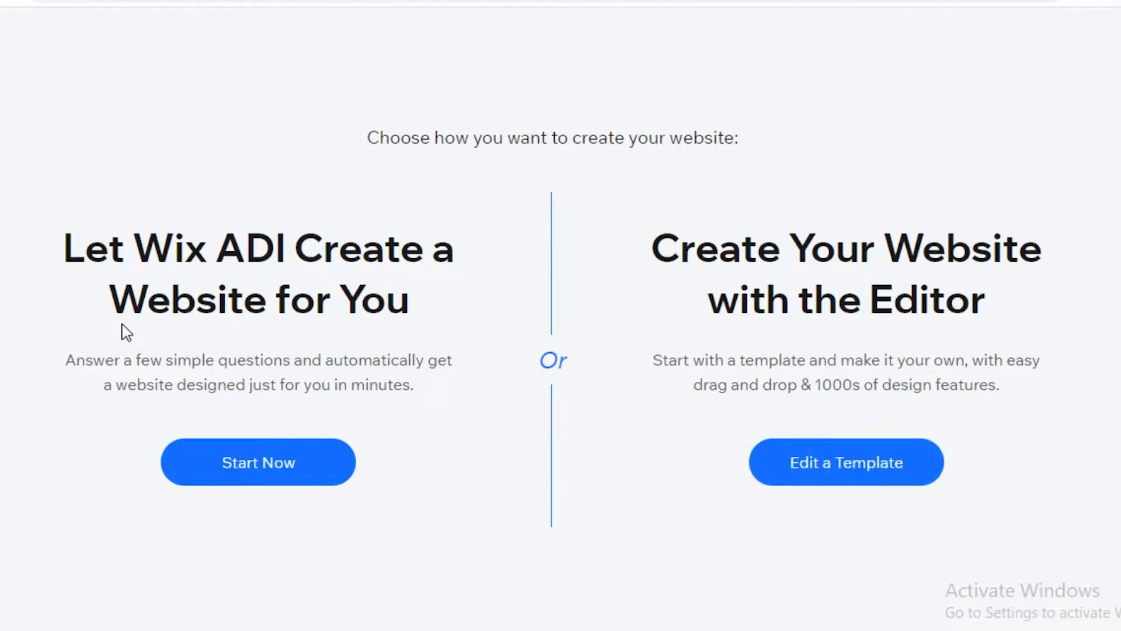
left_click(290, 261)
left_click(796, 462)
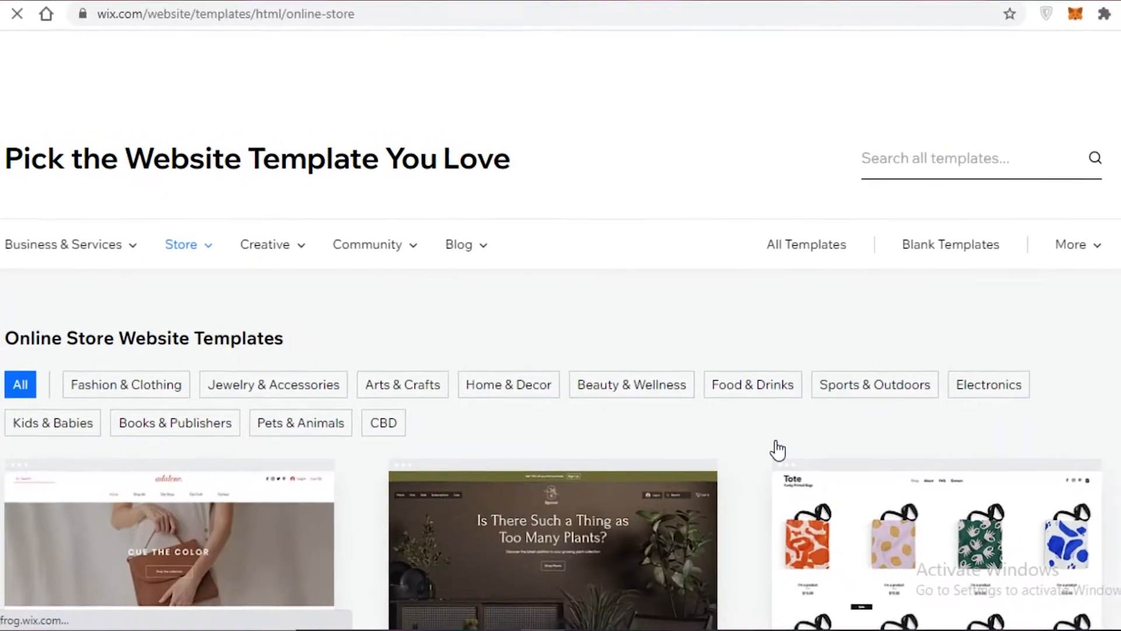
- Look through the first page of online store website templates
scroll(834, 210, "down", 5)
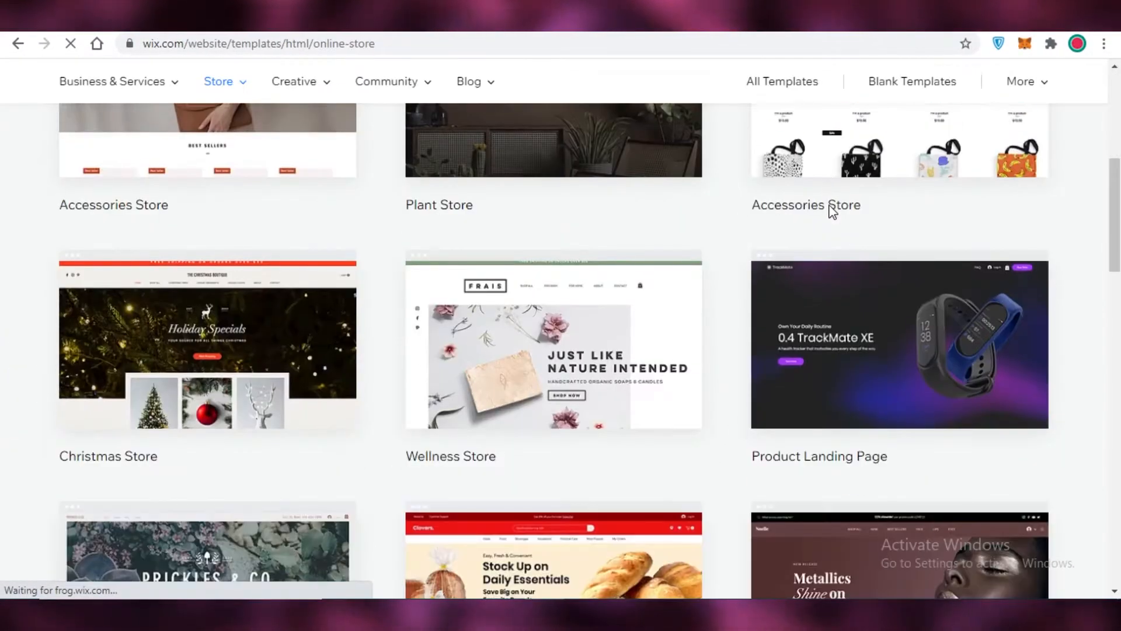
scroll(817, 263, "down", 5)
scroll(803, 292, "up", 10)
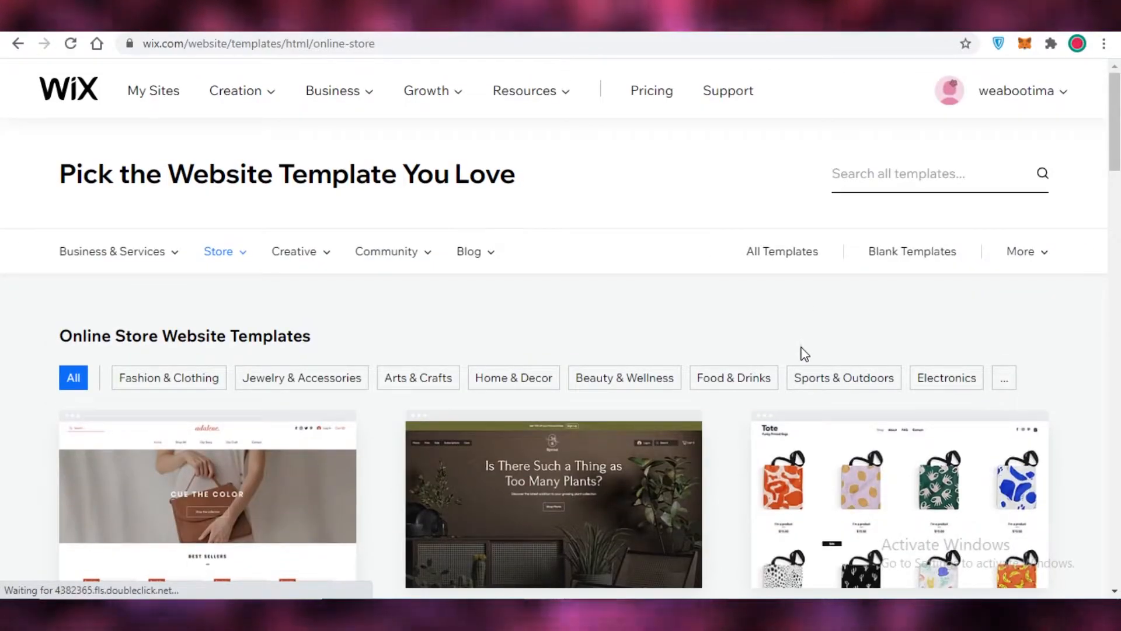
scroll(801, 363, "down", 5)
scroll(243, 300, "down", 5)
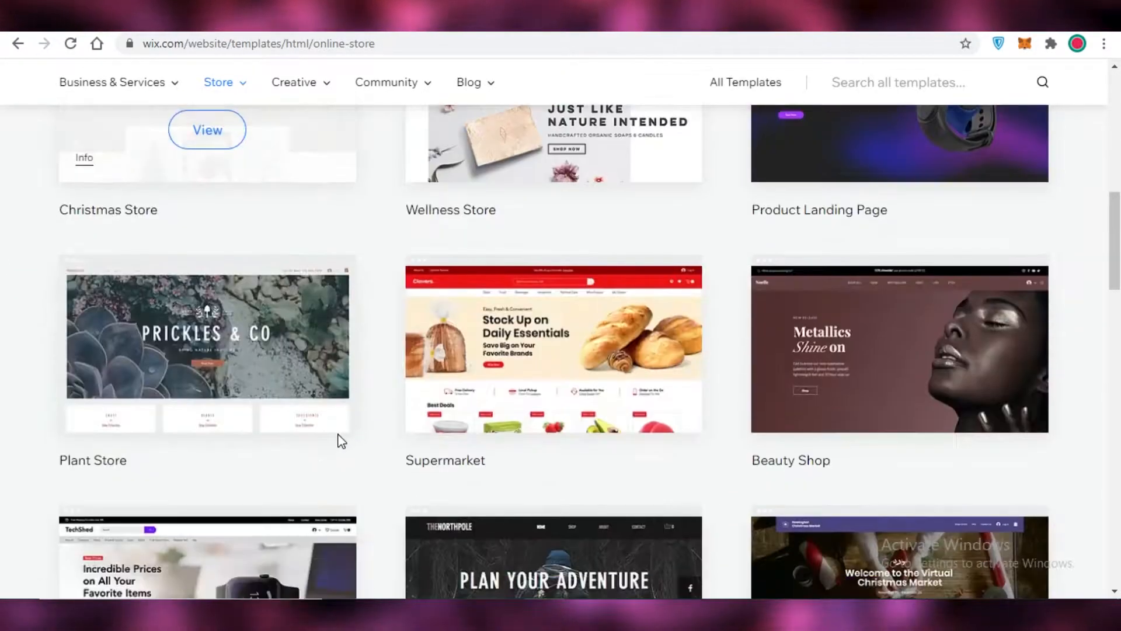
scroll(348, 437, "down", 12)
scroll(235, 358, "up", 5)
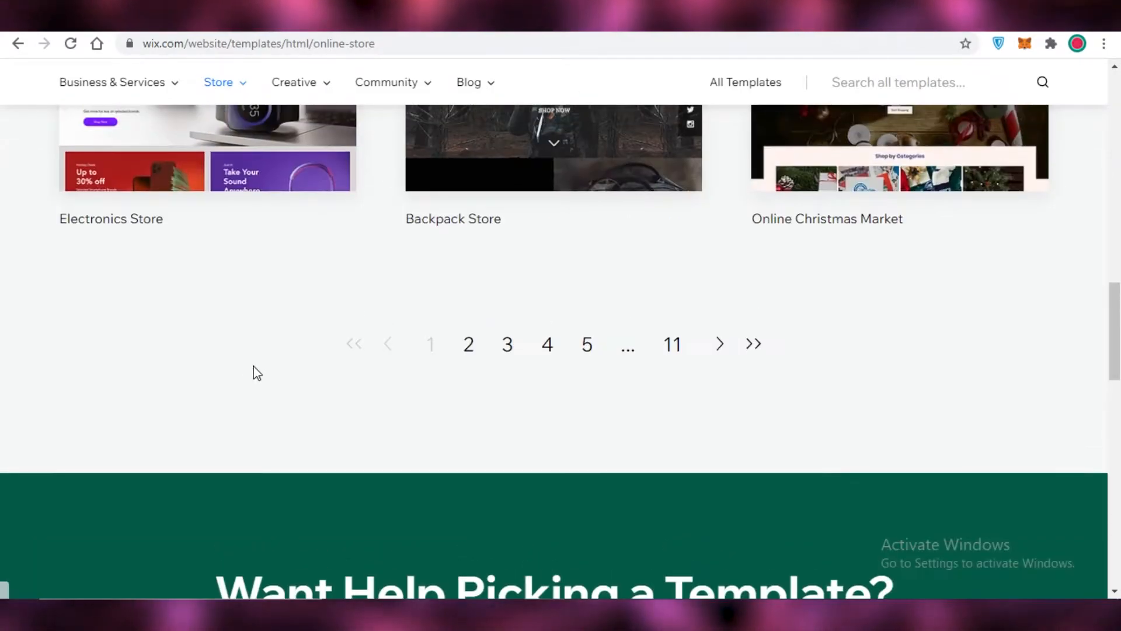
scroll(266, 389, "up", 15)
scroll(268, 395, "down", 15)
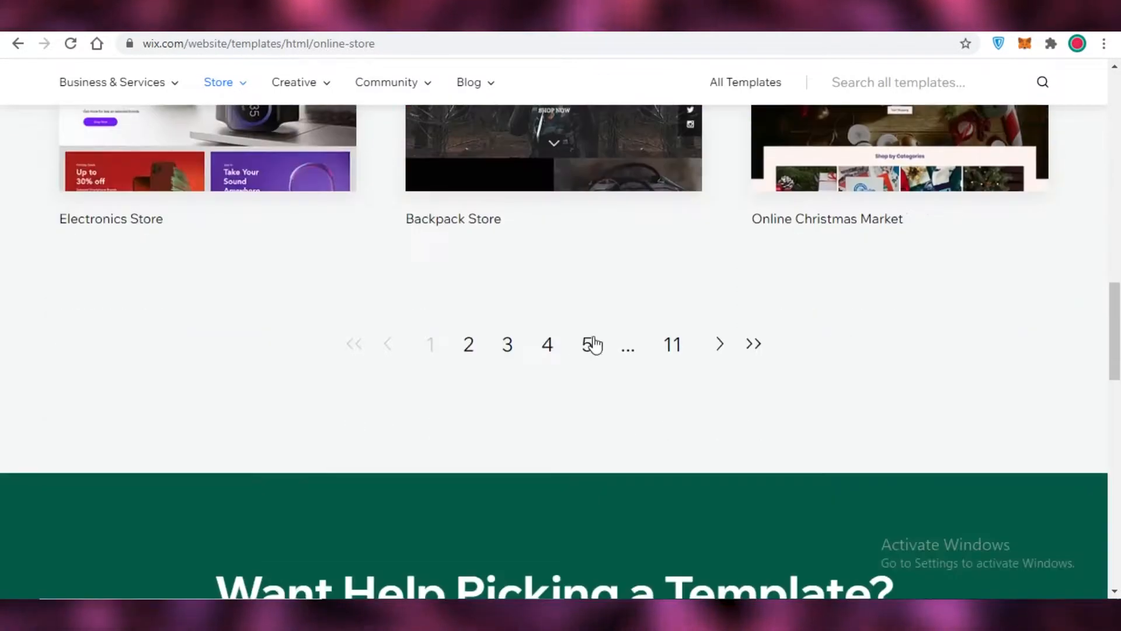
scroll(577, 348, "down", 5)
scroll(676, 318, "up", 12)
scroll(917, 315, "up", 5)
scroll(881, 318, "down", 15)
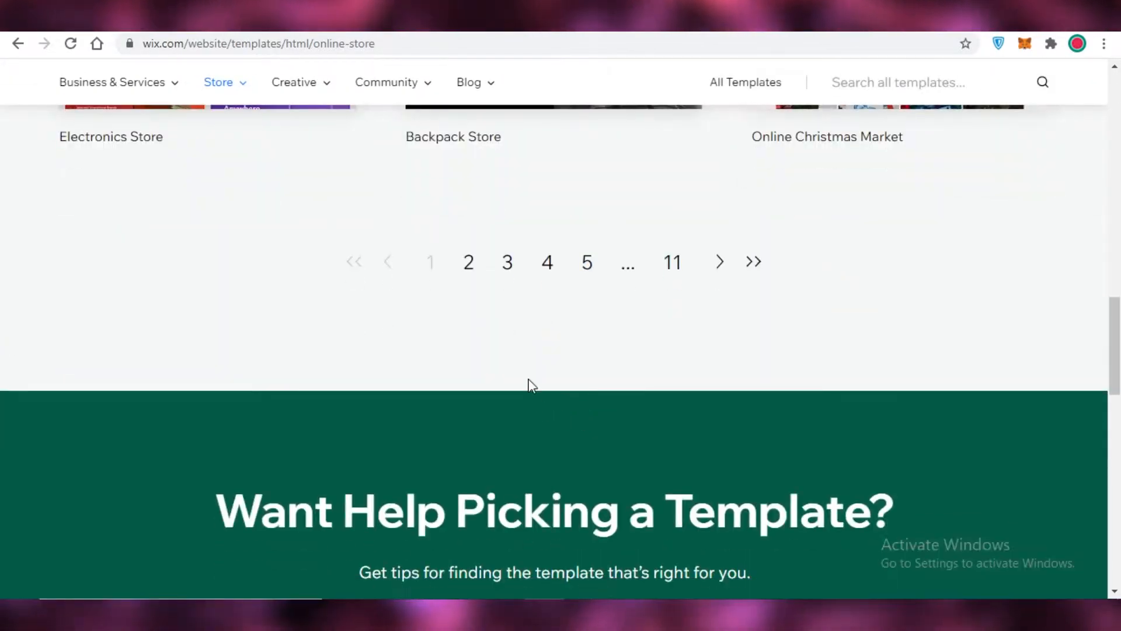
- Go to page 2 of the online store templates and look at the designs there
left_click(469, 264)
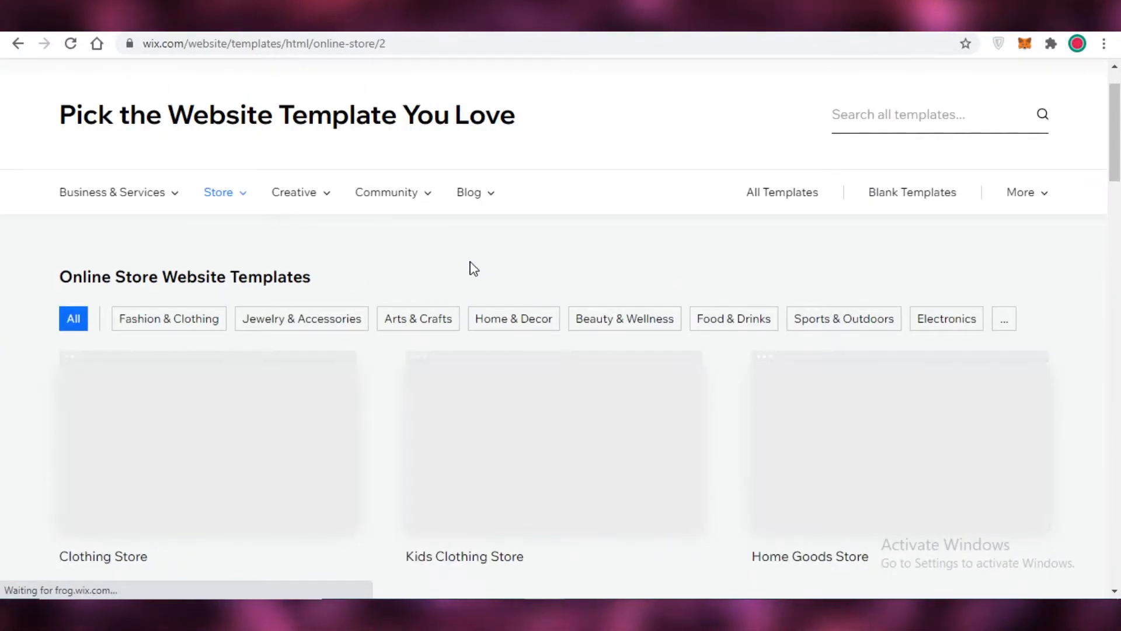
scroll(474, 269, "down", 3)
mouse_move(514, 269)
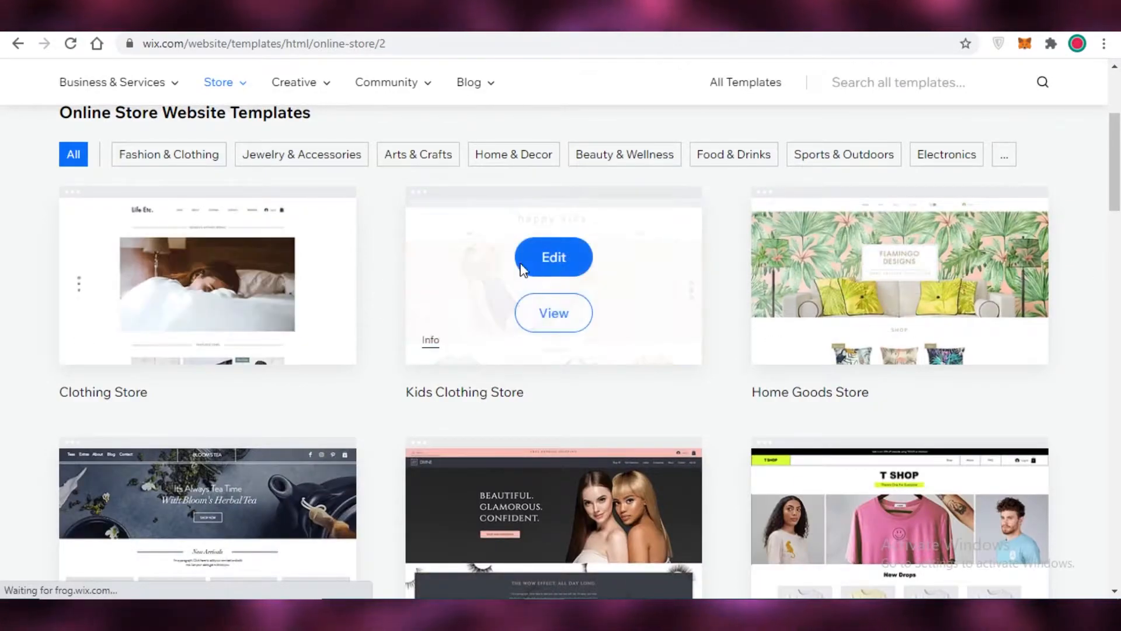
scroll(502, 266, "down", 2)
scroll(491, 261, "up", 2)
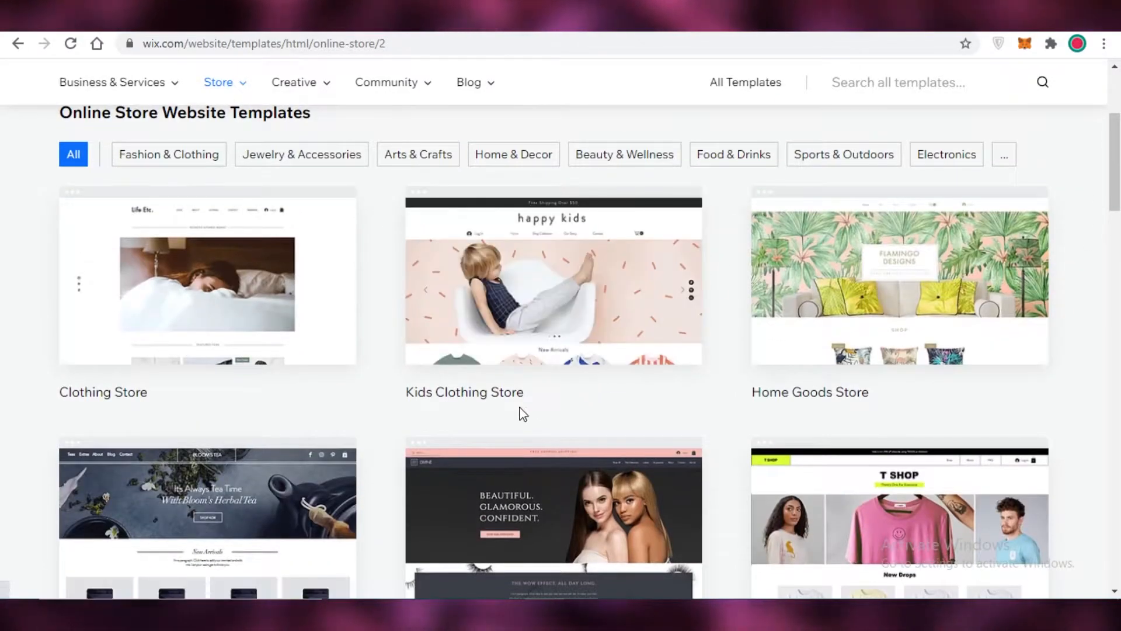
- Preview the Kids Clothing Store template, close the preview, and open the template for editing
mouse_move(513, 305)
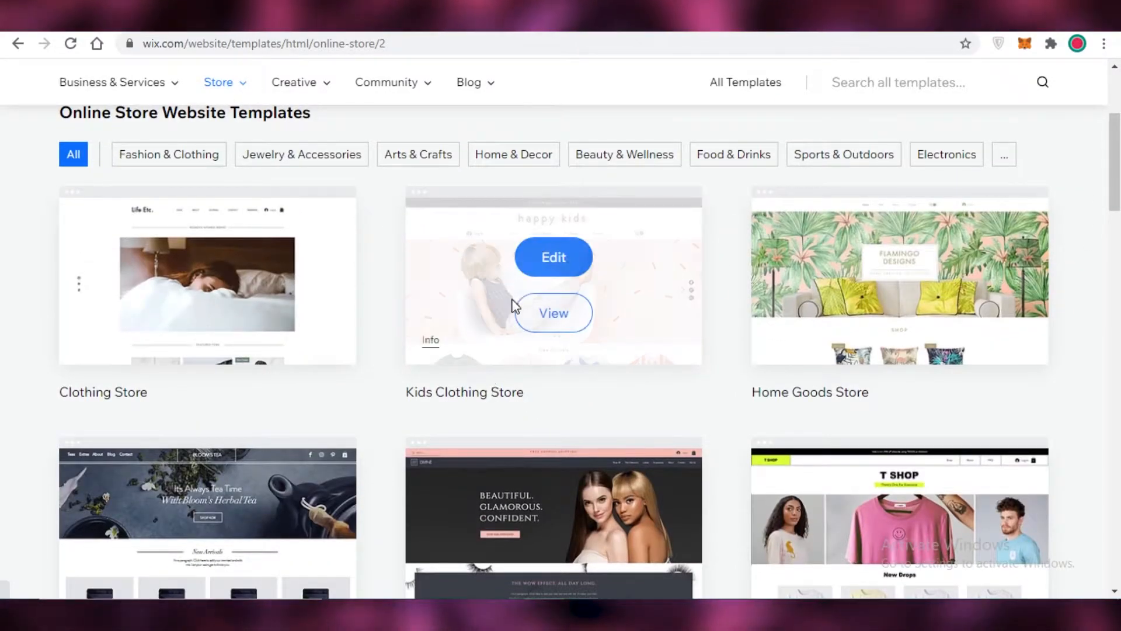
left_click(554, 310)
left_click(1093, 242)
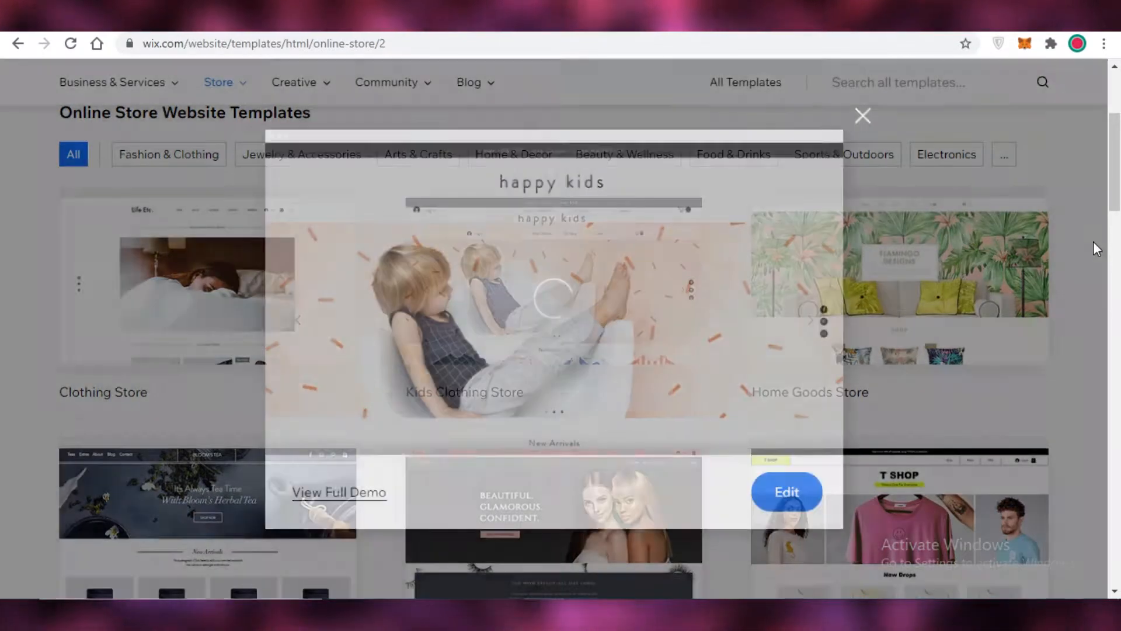
left_click(575, 258)
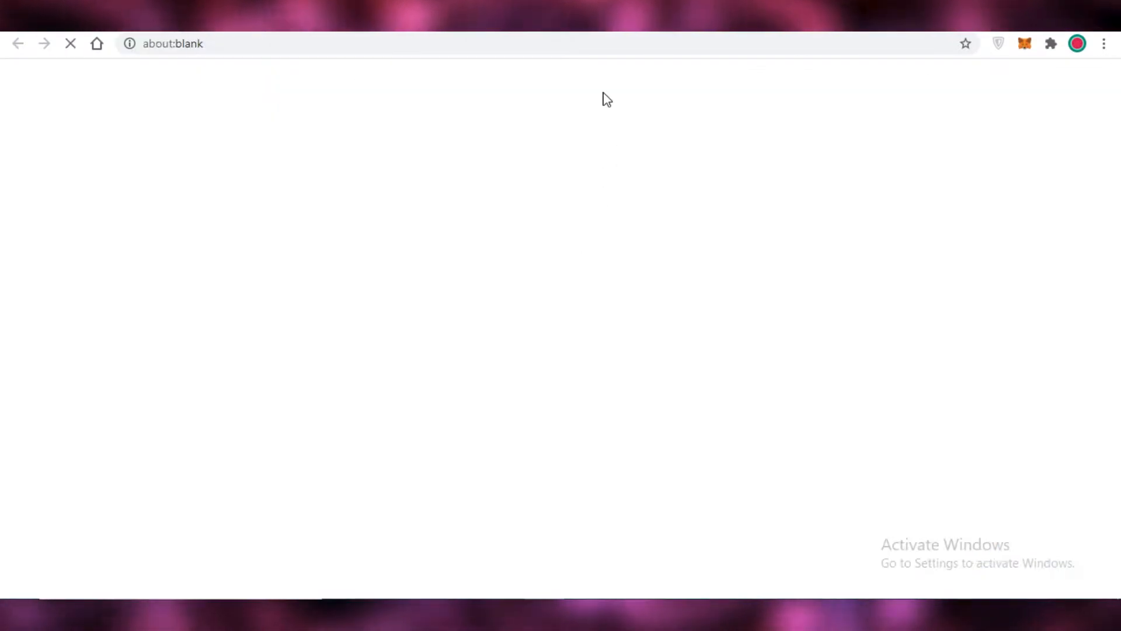
- Return to the online store template gallery and switch it to the Blank Templates category
scroll(847, 204, "up", 4)
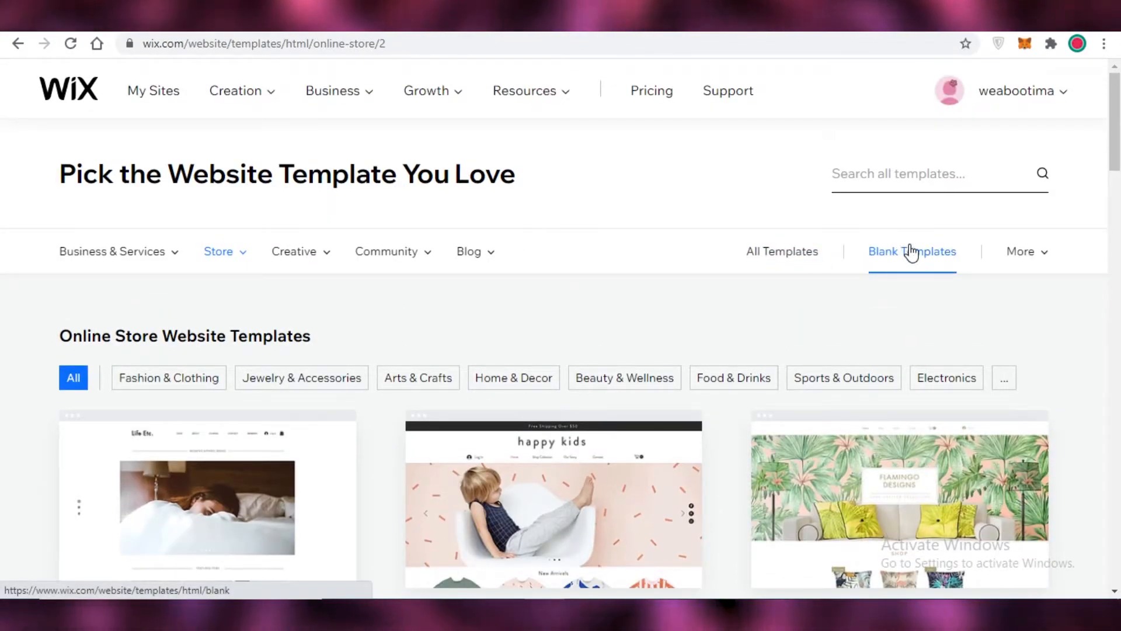
scroll(230, 283, "down", 9)
scroll(169, 349, "down", 3)
scroll(1117, 298, "up", 12)
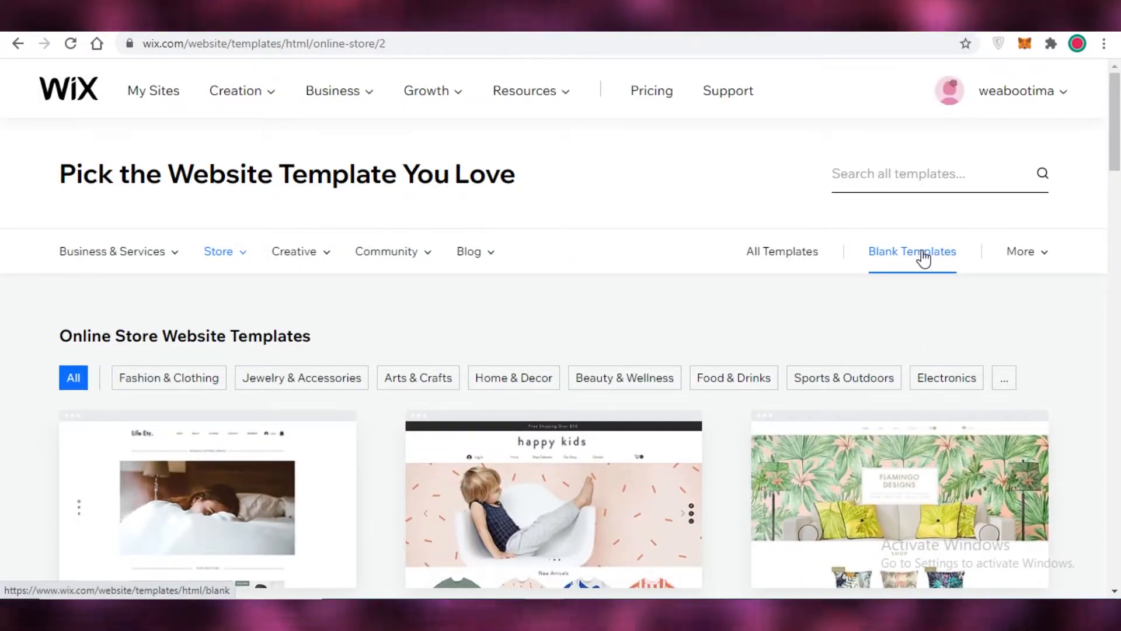
left_click(924, 257)
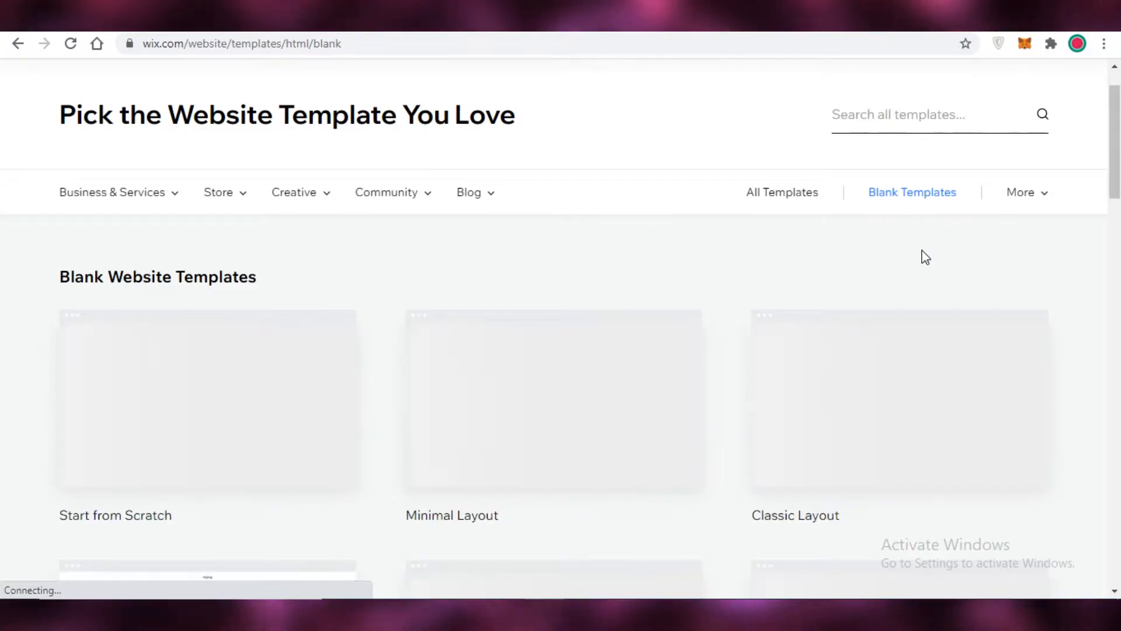
- Examine the layouts offered among the blank website templates, from Start from Scratch to Showcase Portfolio
scroll(218, 243, "down", 5)
scroll(126, 179, "up", 3)
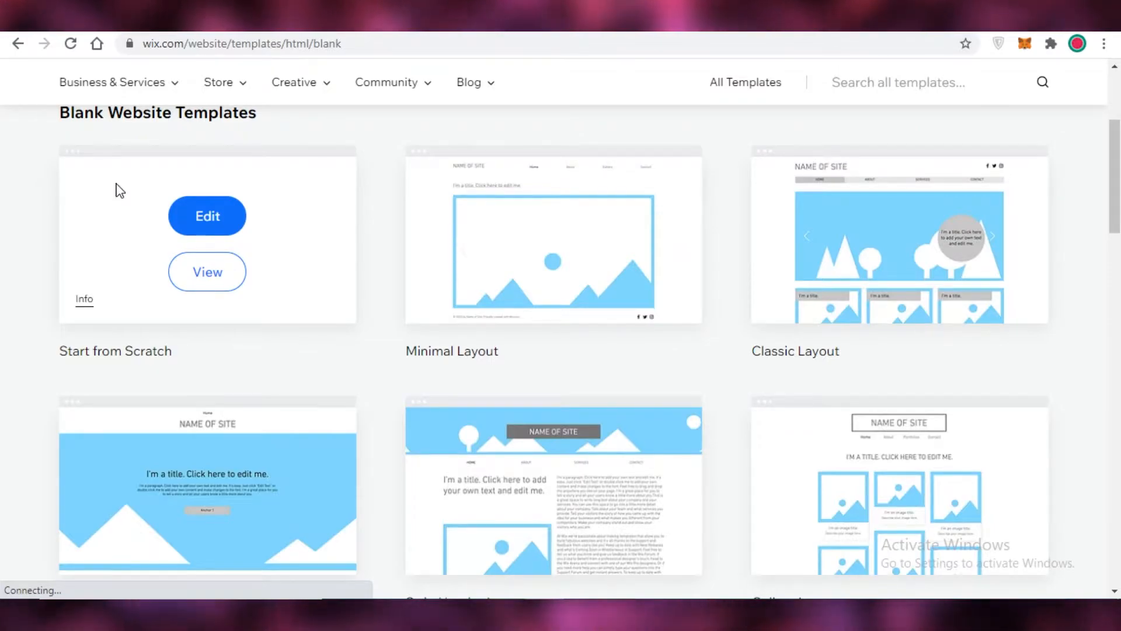
scroll(997, 261, "down", 5)
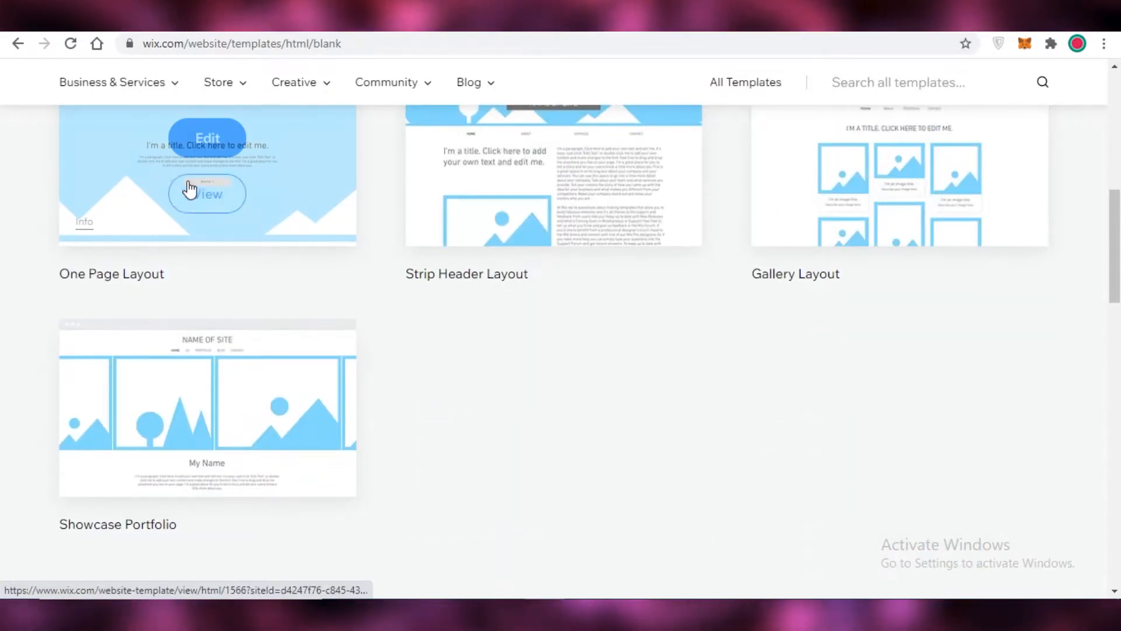
scroll(1074, 248, "up", 5)
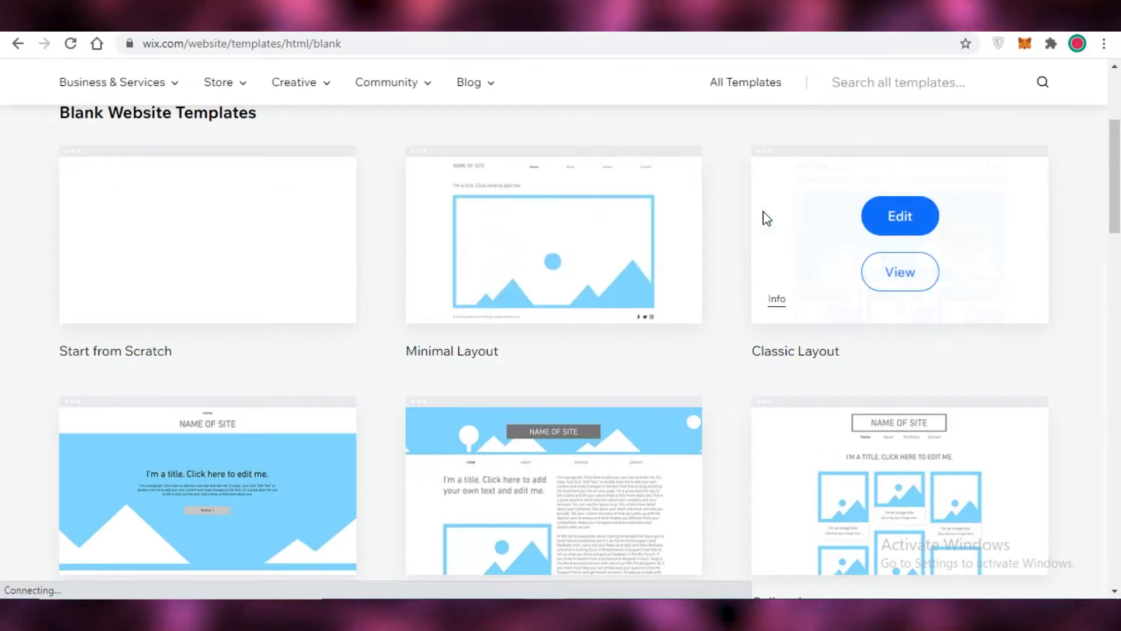
scroll(901, 405, "down", 1)
scroll(901, 405, "down", 2)
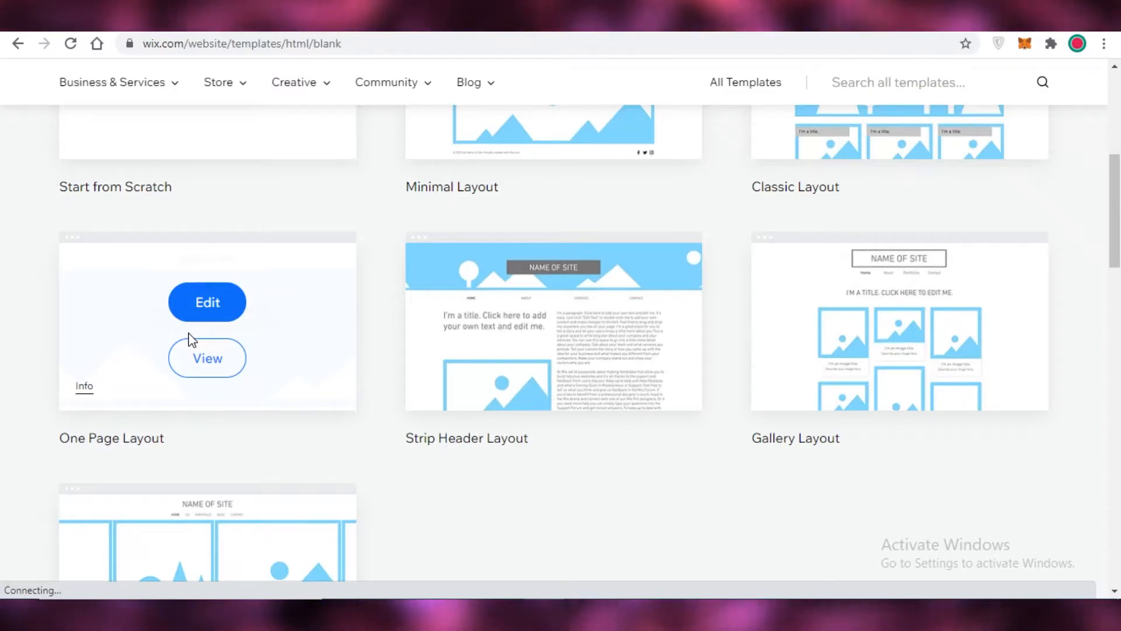
scroll(388, 348, "down", 5)
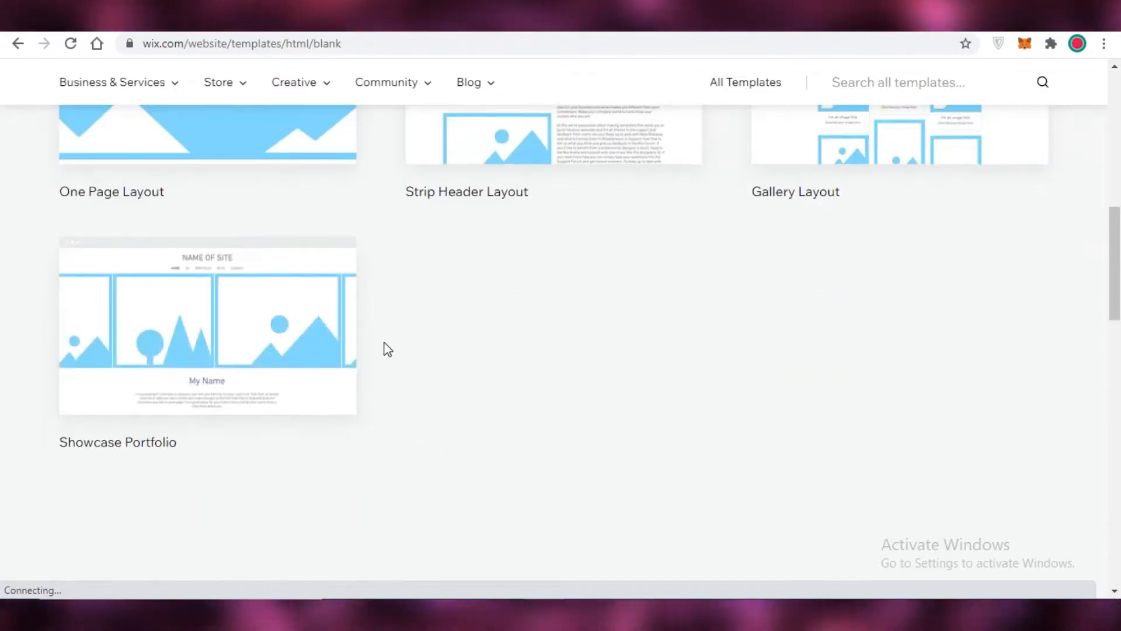
scroll(186, 320, "up", 10)
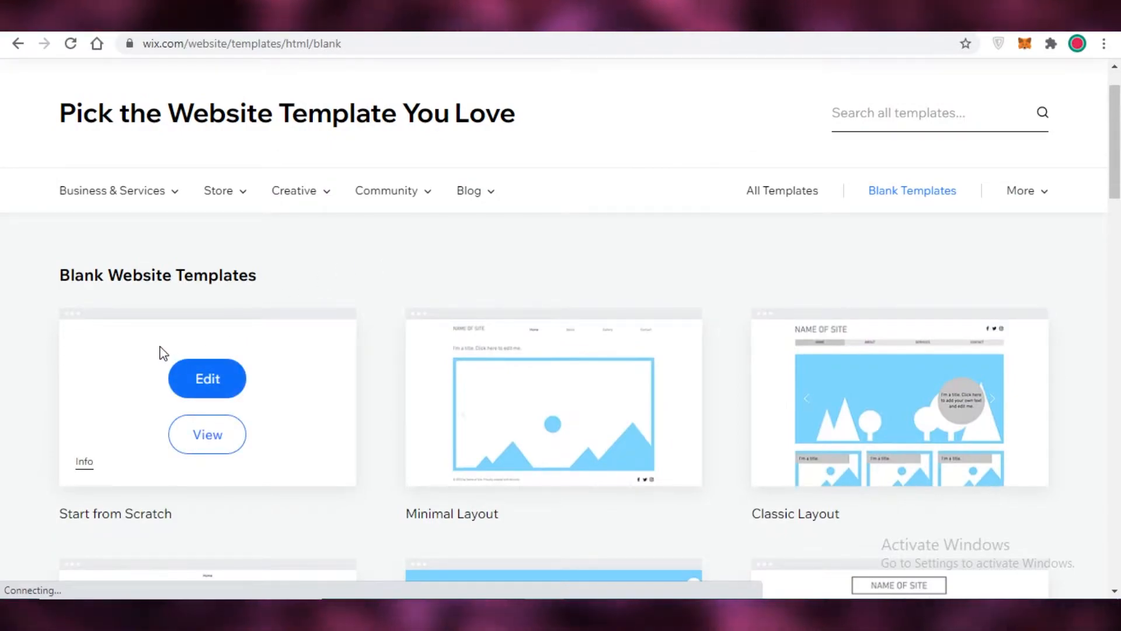
- Show all website templates and look through the designs on the first page
left_click(785, 178)
scroll(788, 210, "down", 10)
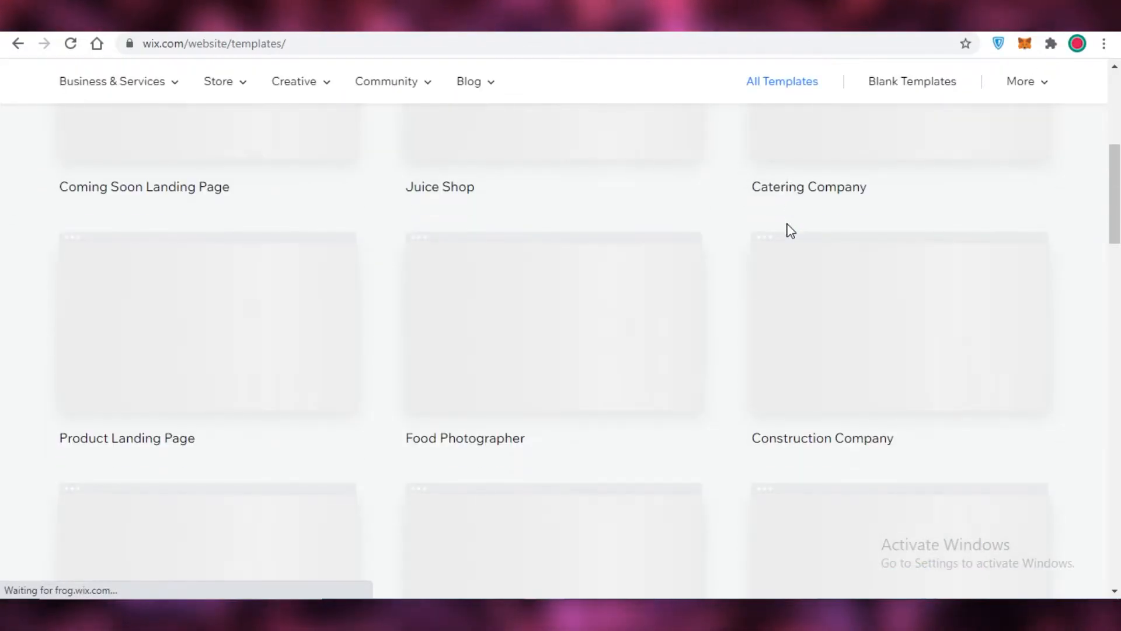
scroll(616, 328, "up", 5)
scroll(296, 387, "down", 10)
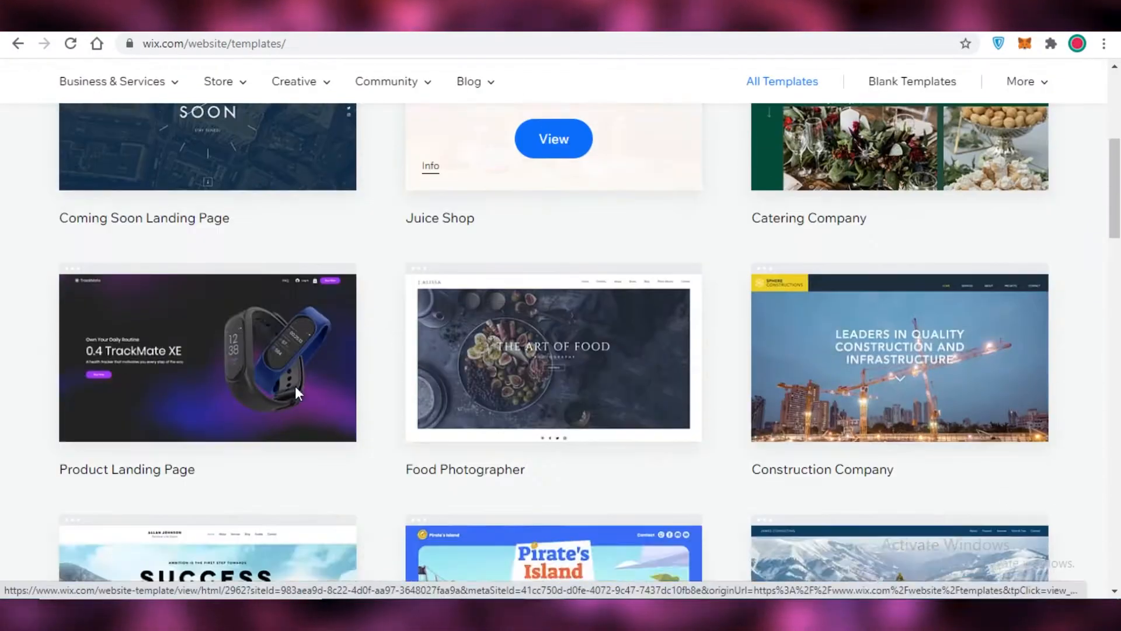
scroll(976, 275, "down", 4)
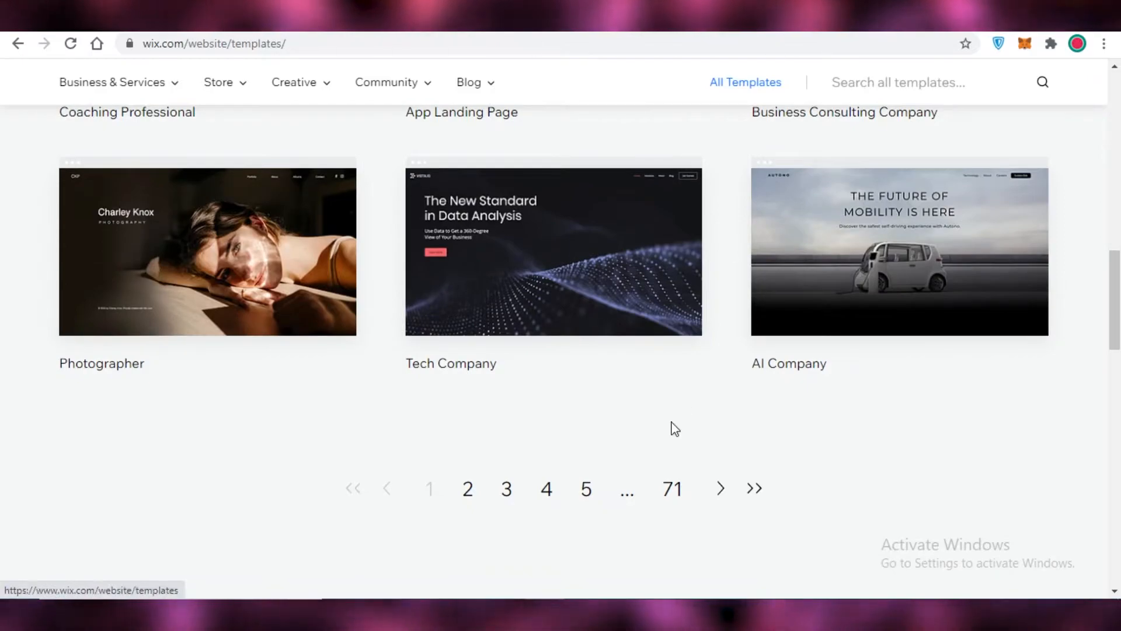
- Leave the template gallery and return to the happy kids site open in the editor
scroll(671, 426, "up", 2)
scroll(671, 422, "up", 1)
left_click(689, 21)
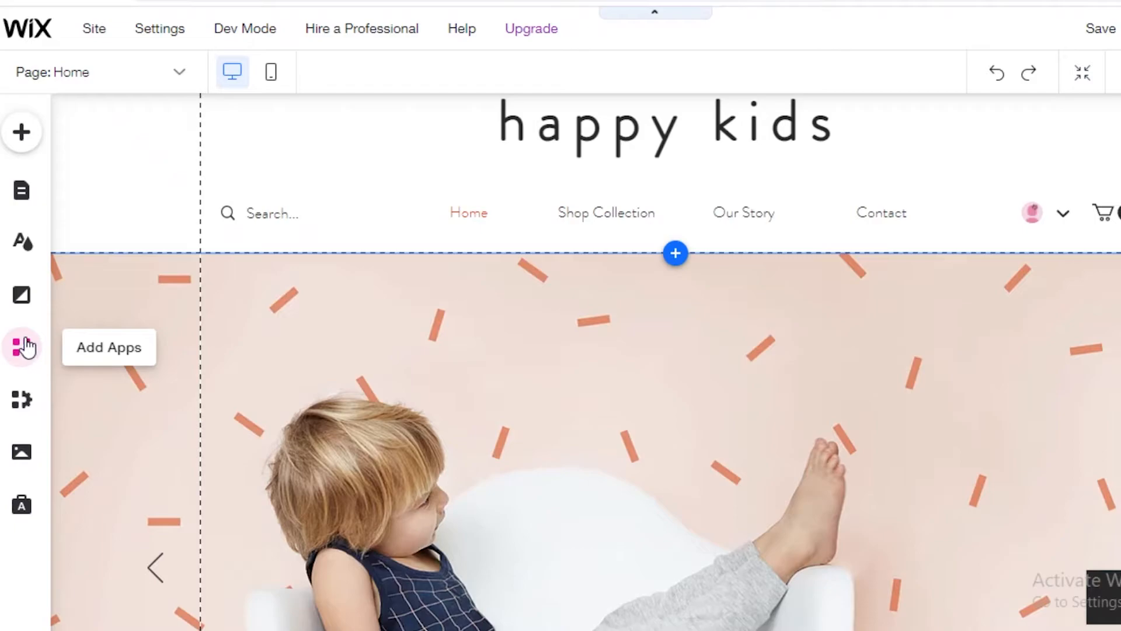
- Open the Wix App Market, show the Wix Business Solutions apps, and look through the apps and the category list
left_click(22, 351)
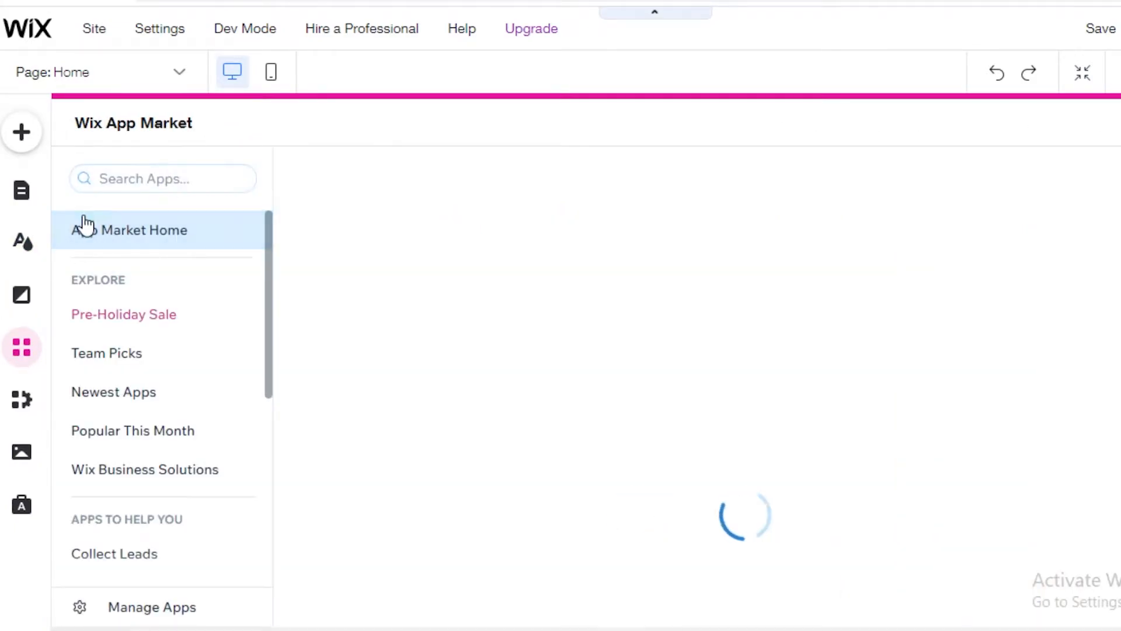
left_click(162, 476)
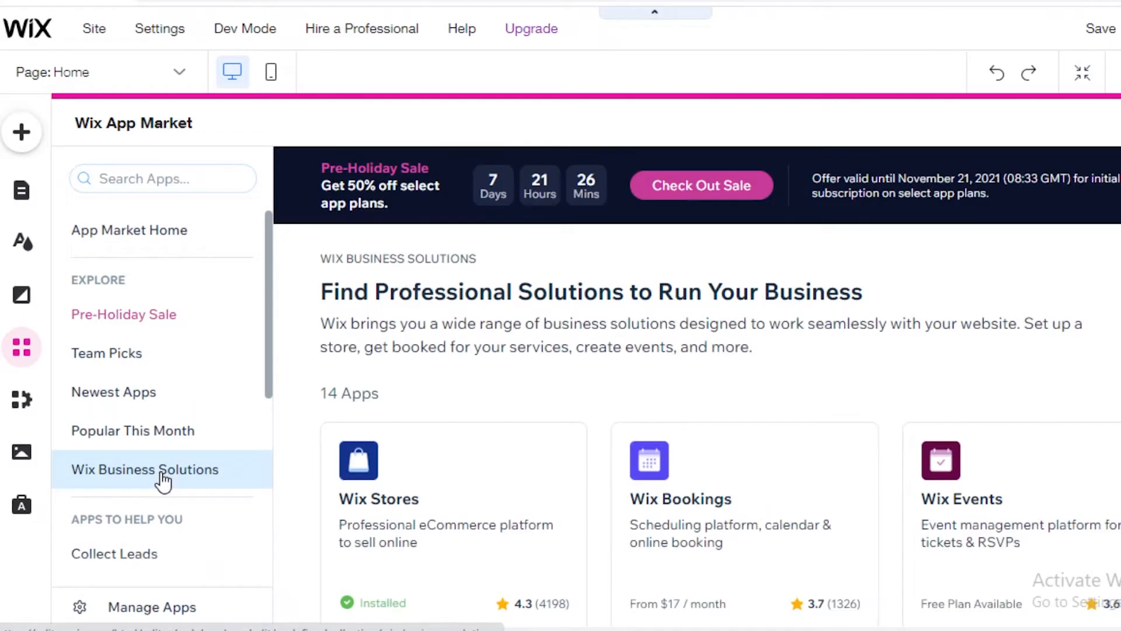
scroll(160, 476, "down", 3)
scroll(97, 425, "down", 3)
scroll(763, 430, "down", 6)
scroll(727, 432, "down", 2)
scroll(570, 465, "up", 15)
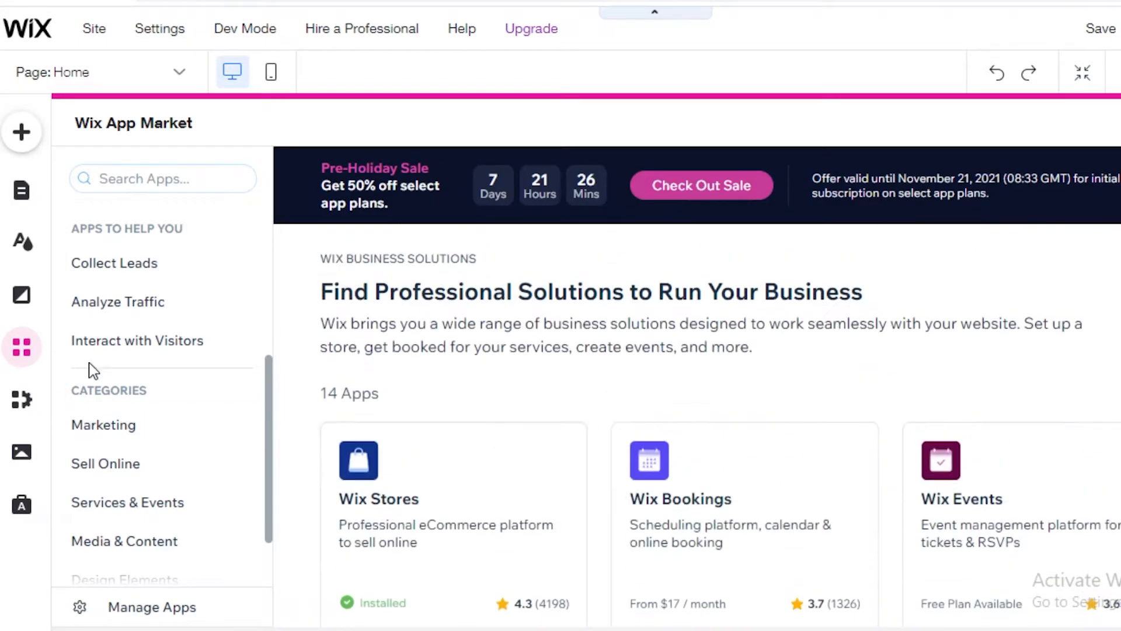
scroll(87, 333, "up", 5)
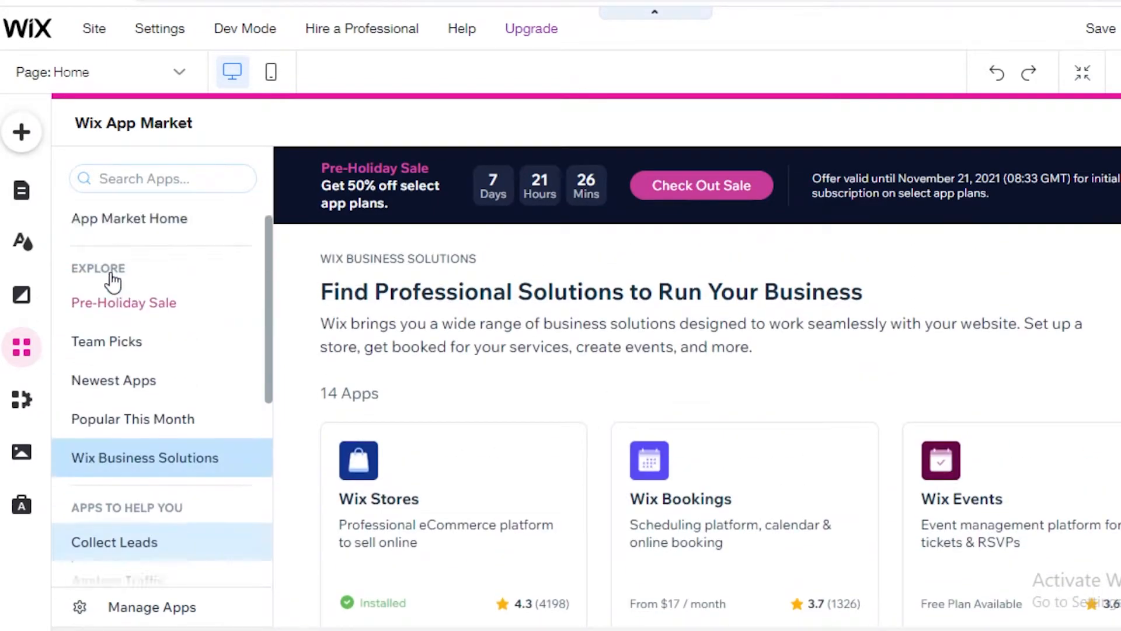
- Search the App Market for email marketing apps, look through the results, and clear the search
left_click(155, 178)
type("EMAIL")
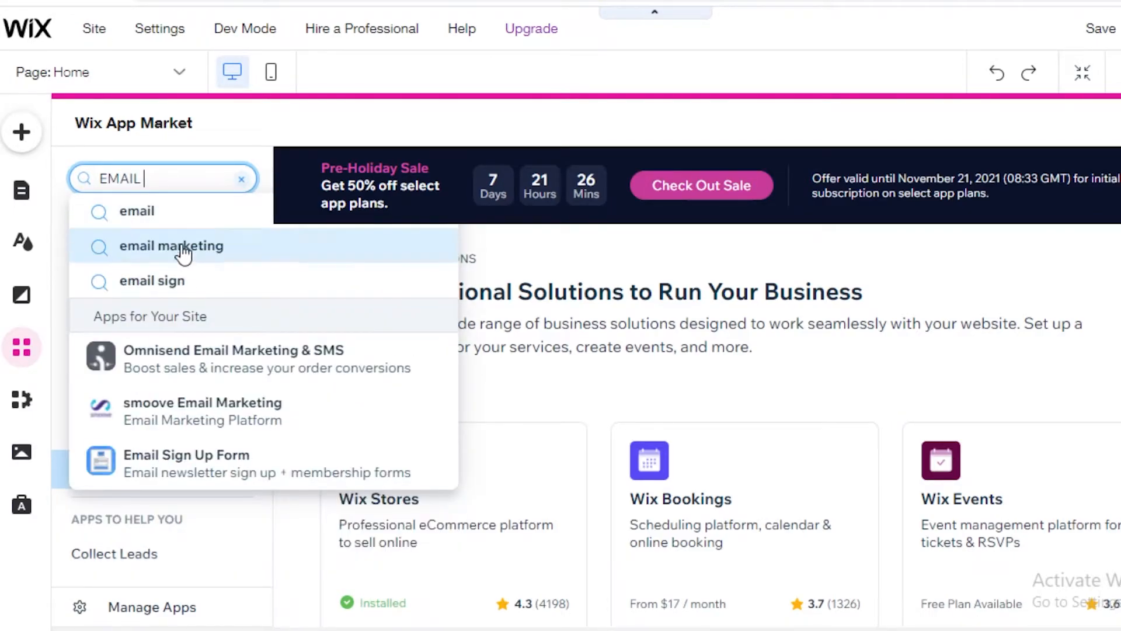
left_click(187, 259)
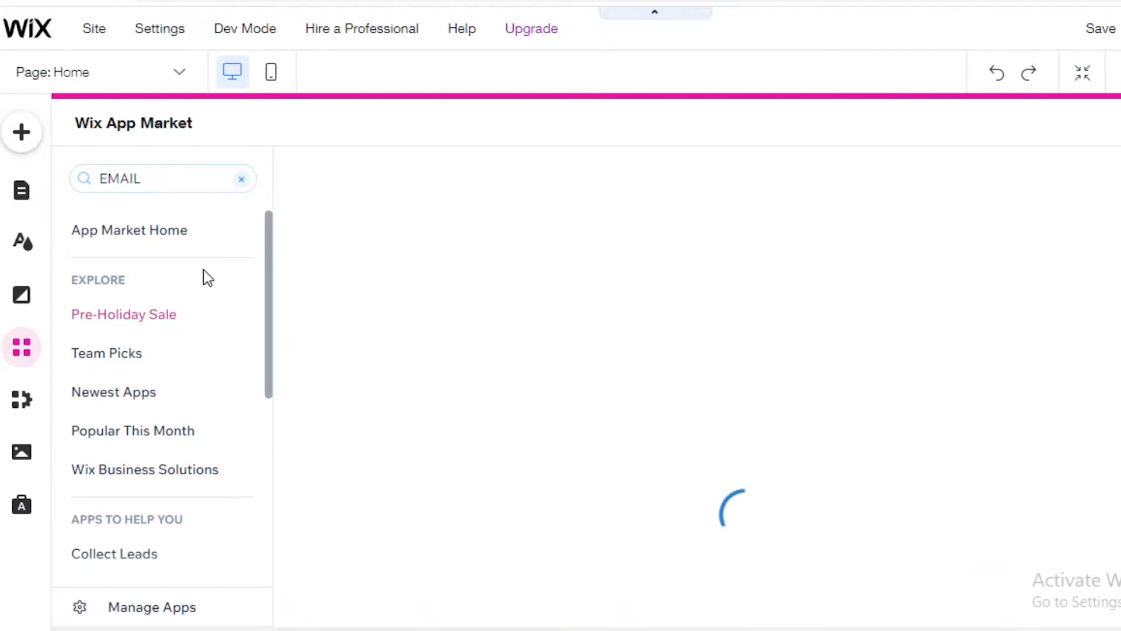
scroll(683, 313, "down", 12)
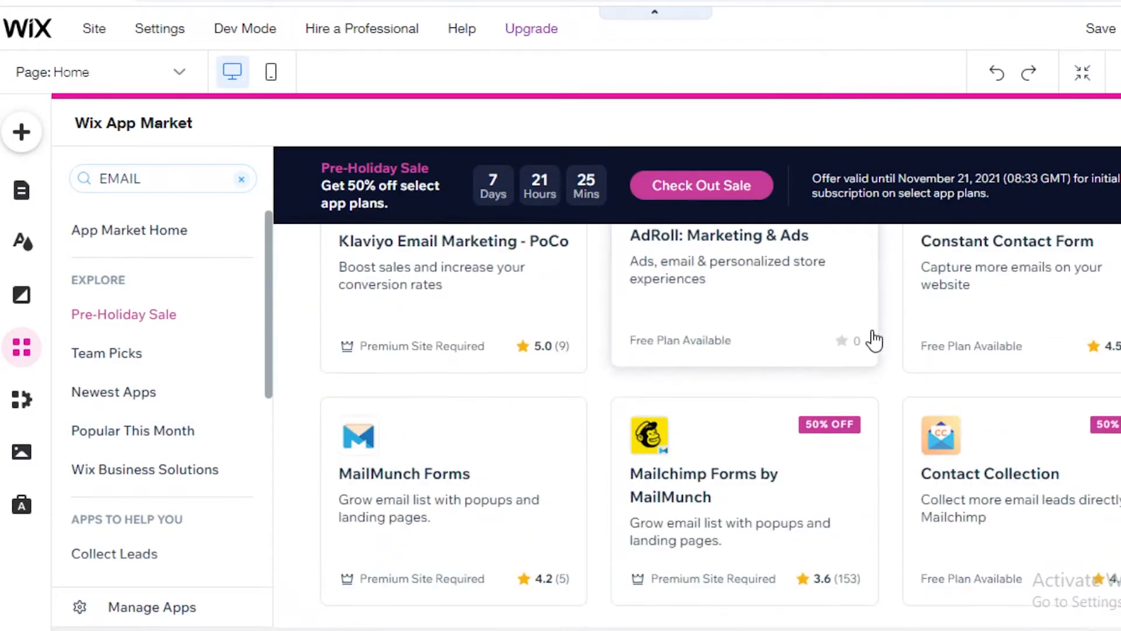
scroll(100, 354, "down", 2)
scroll(421, 335, "down", 4)
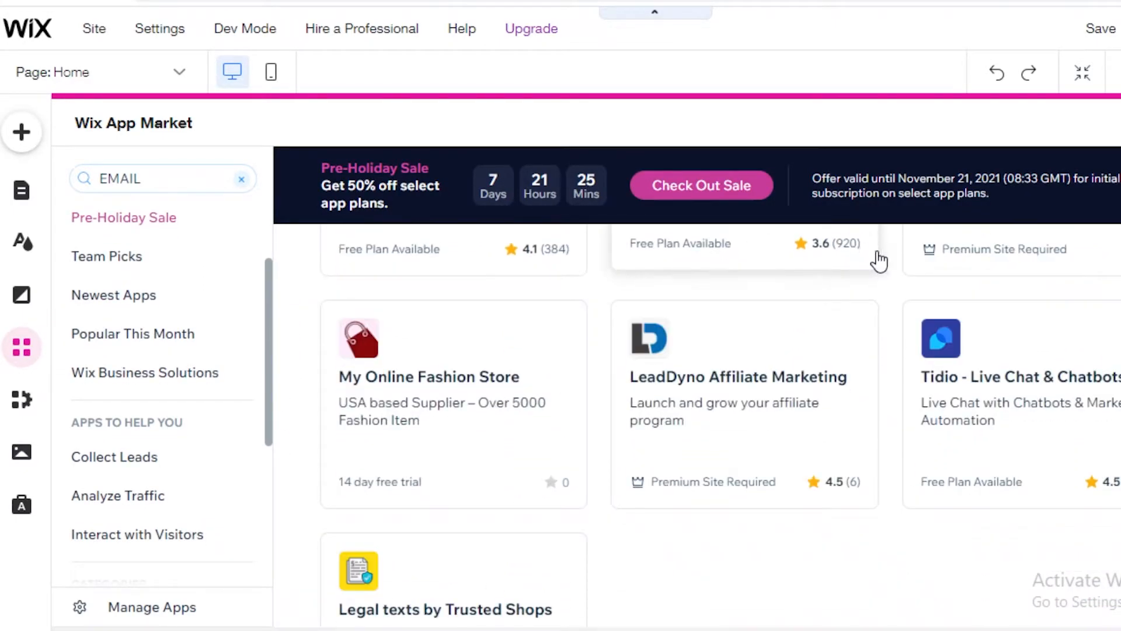
scroll(486, 303, "down", 3)
scroll(565, 333, "up", 15)
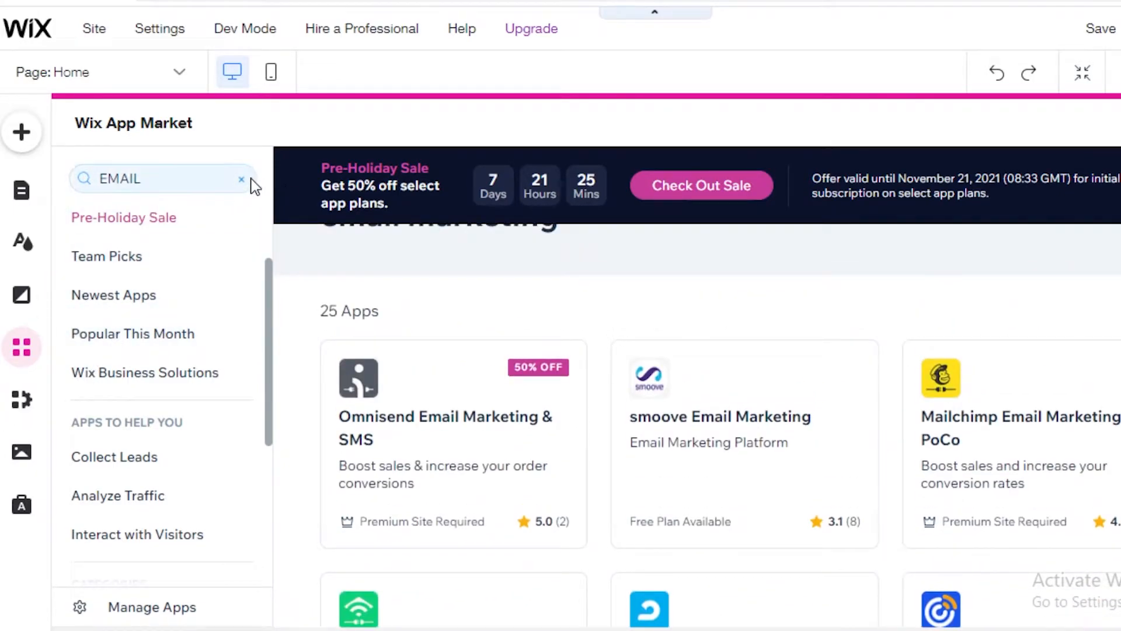
left_click(242, 179)
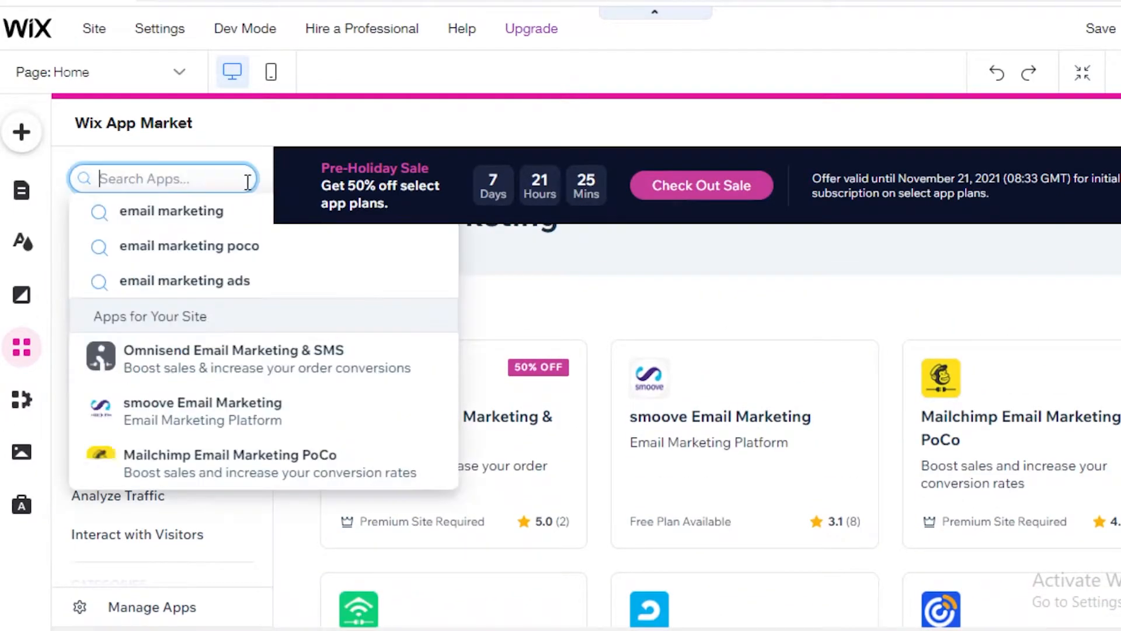
- Look through Ascend's Marketing & SEO tools and open Email Marketing to start a first email campaign
left_click(24, 502)
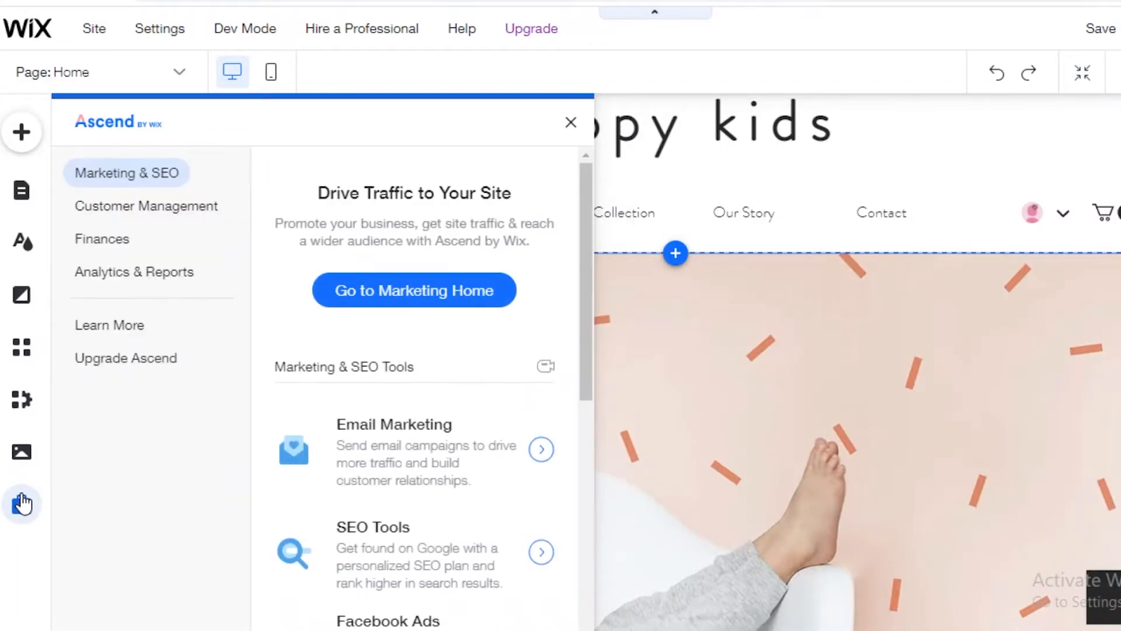
scroll(403, 380, "down", 3)
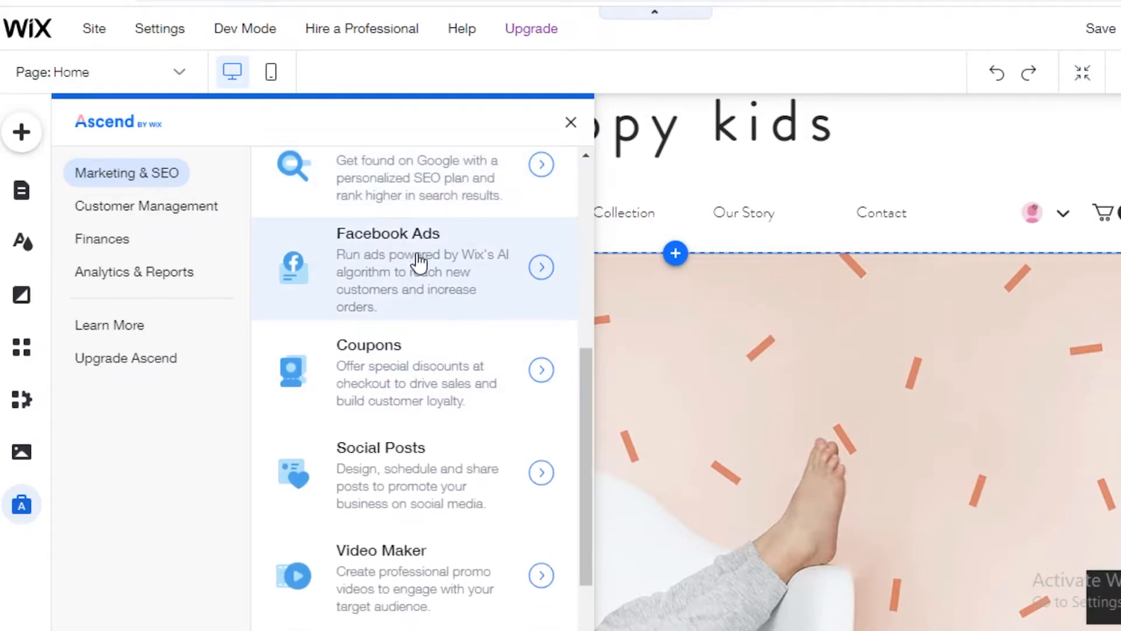
scroll(456, 497, "down", 2)
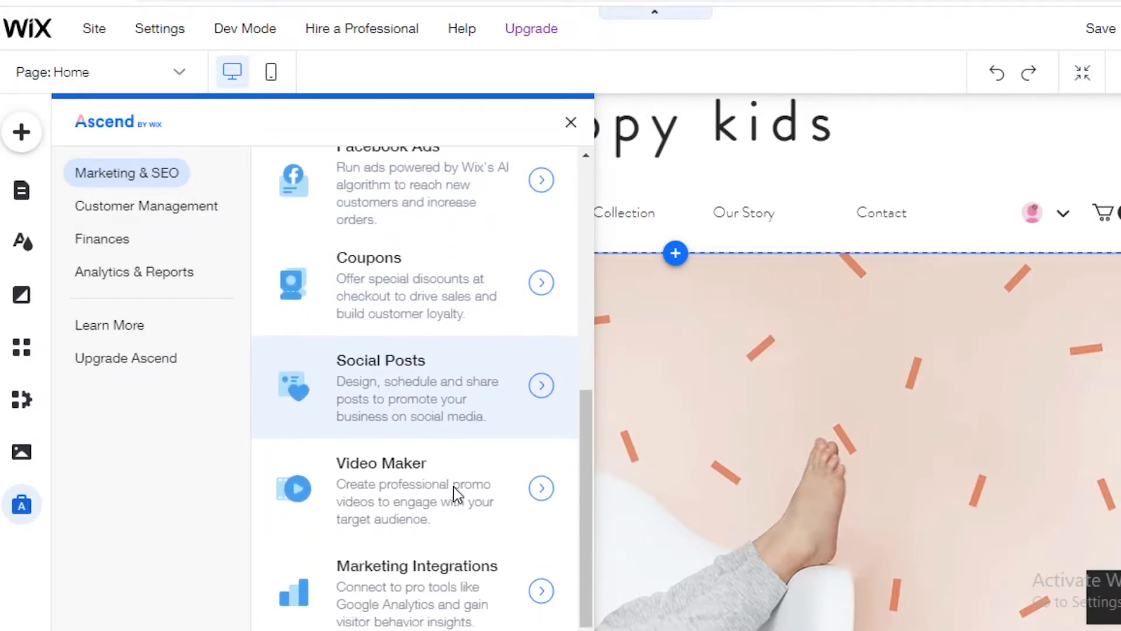
scroll(409, 514, "up", 5)
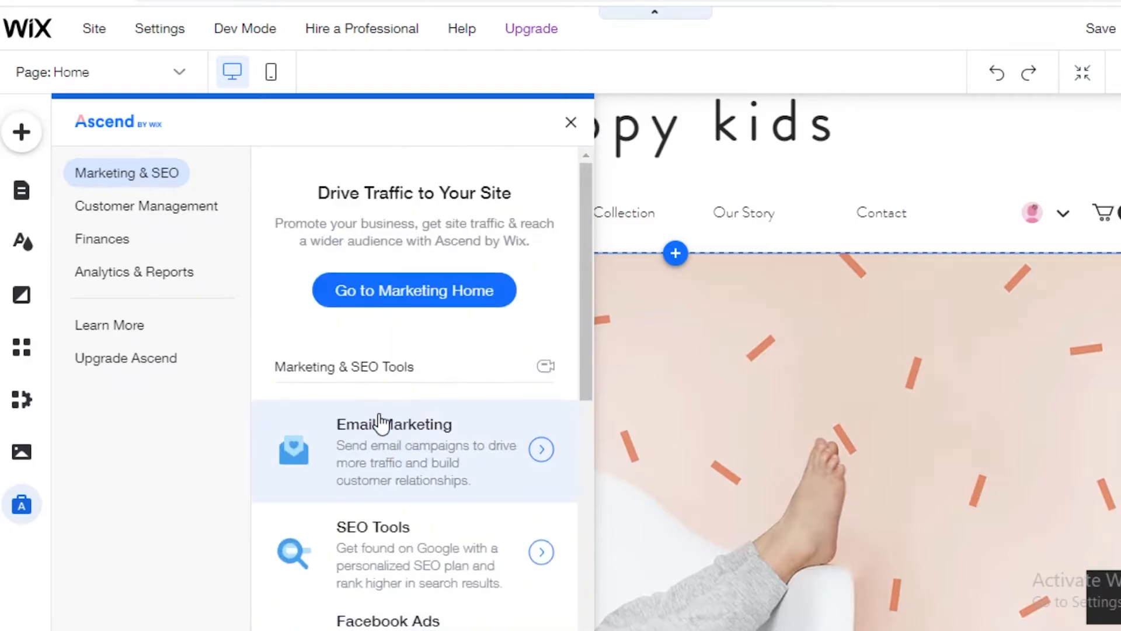
left_click(540, 451)
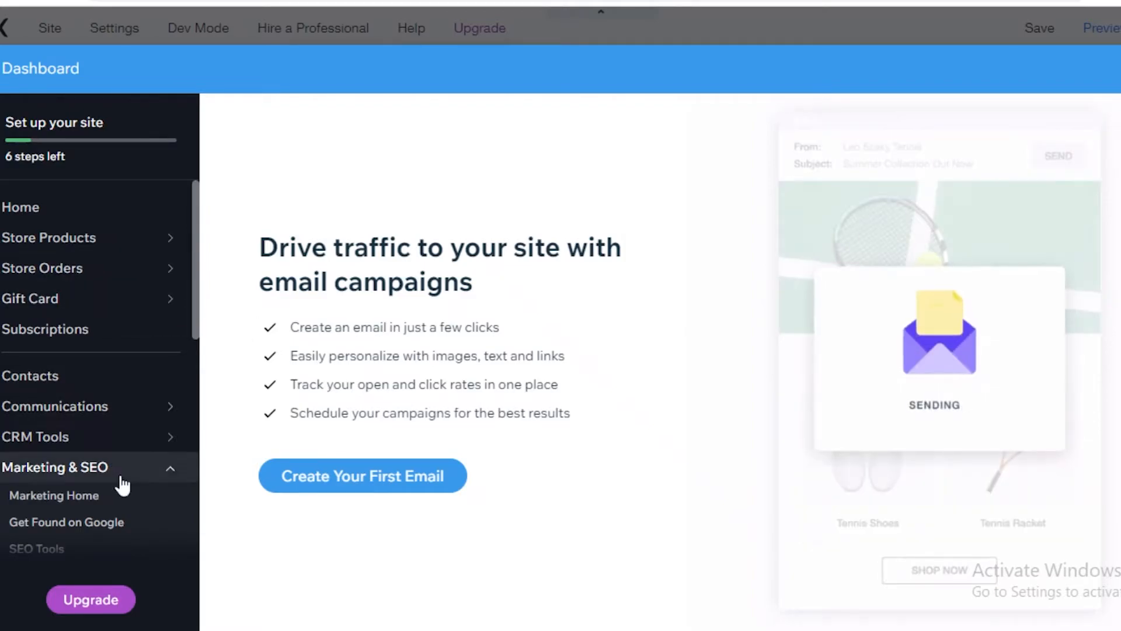
scroll(167, 316, "down", 2)
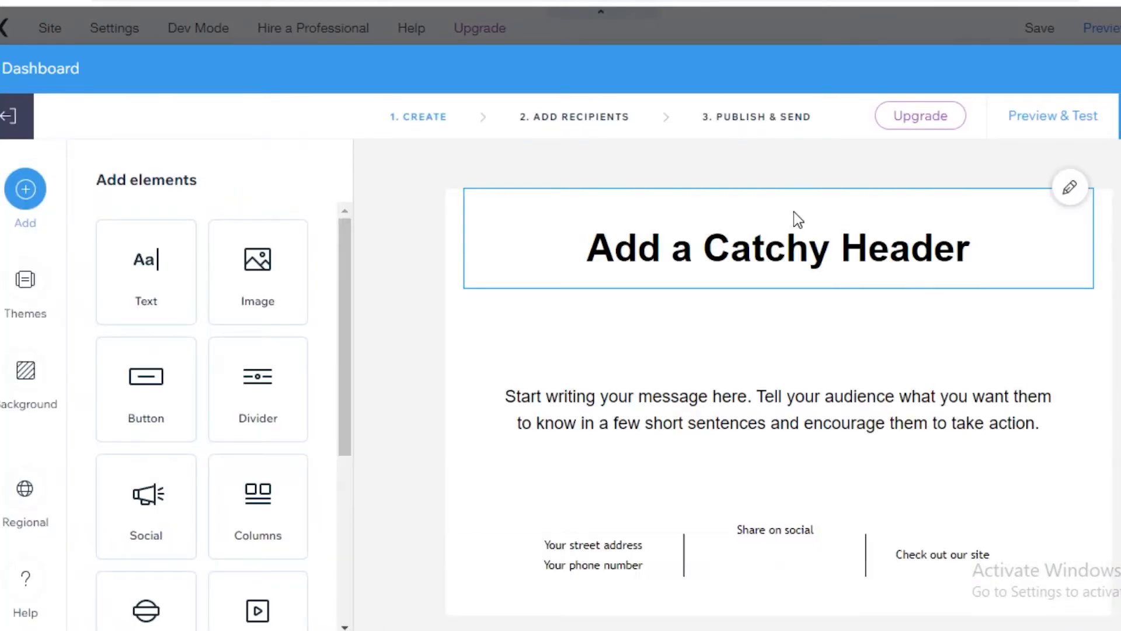
- Replace the email's header text with "WELCOME TO OUR CLOTHING STORE!"
left_click(747, 191)
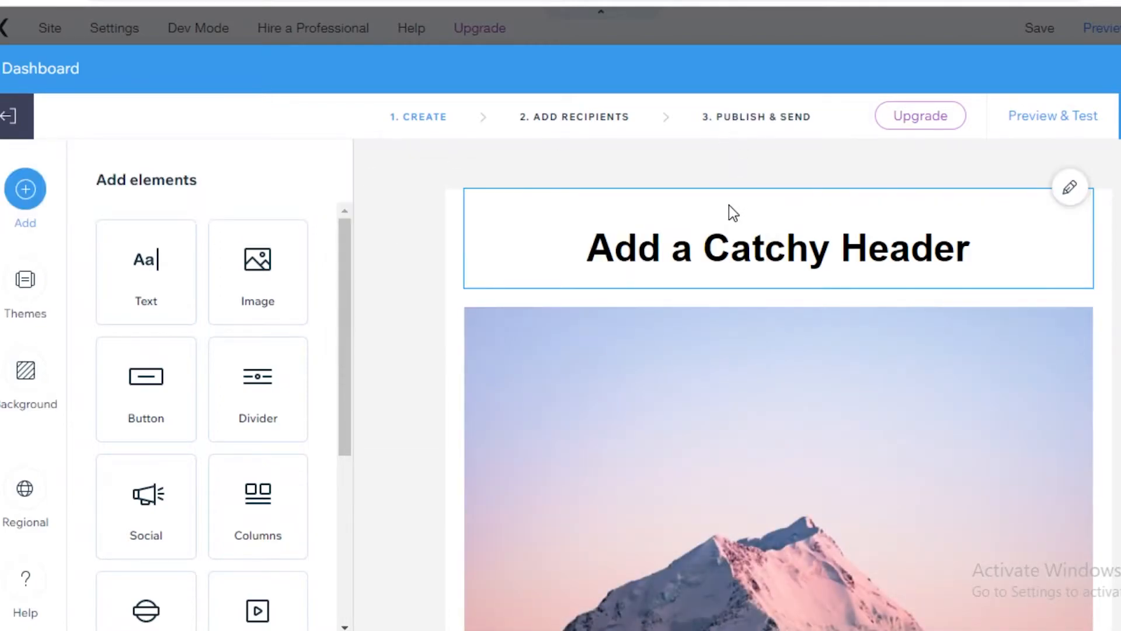
triple_click(727, 233)
left_click(727, 232)
triple_click(734, 248)
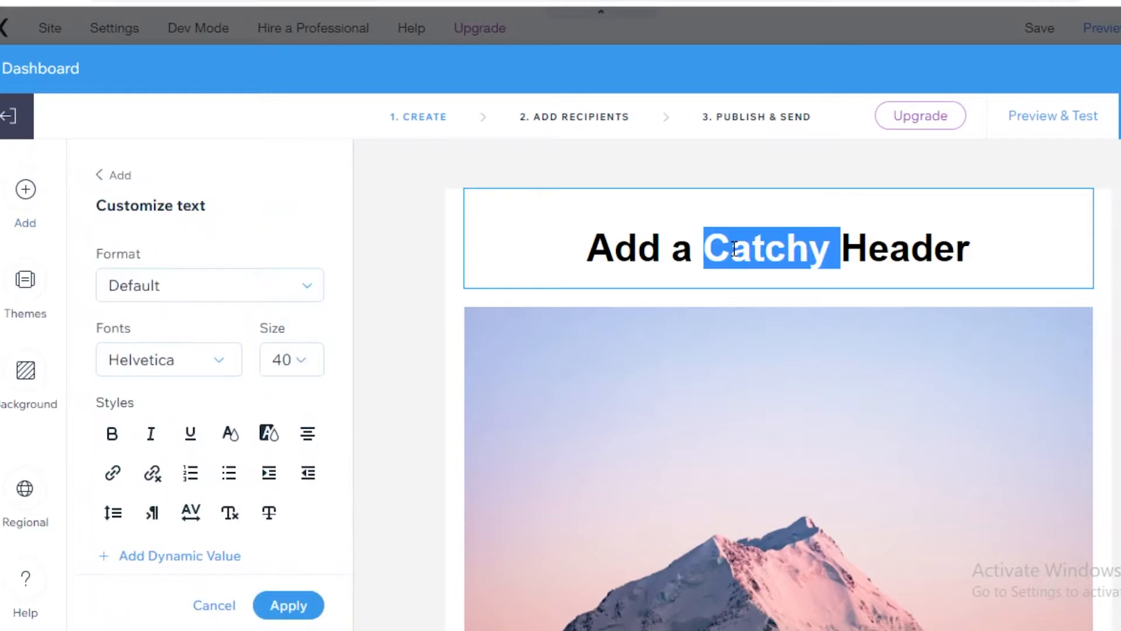
key("BackSpace")
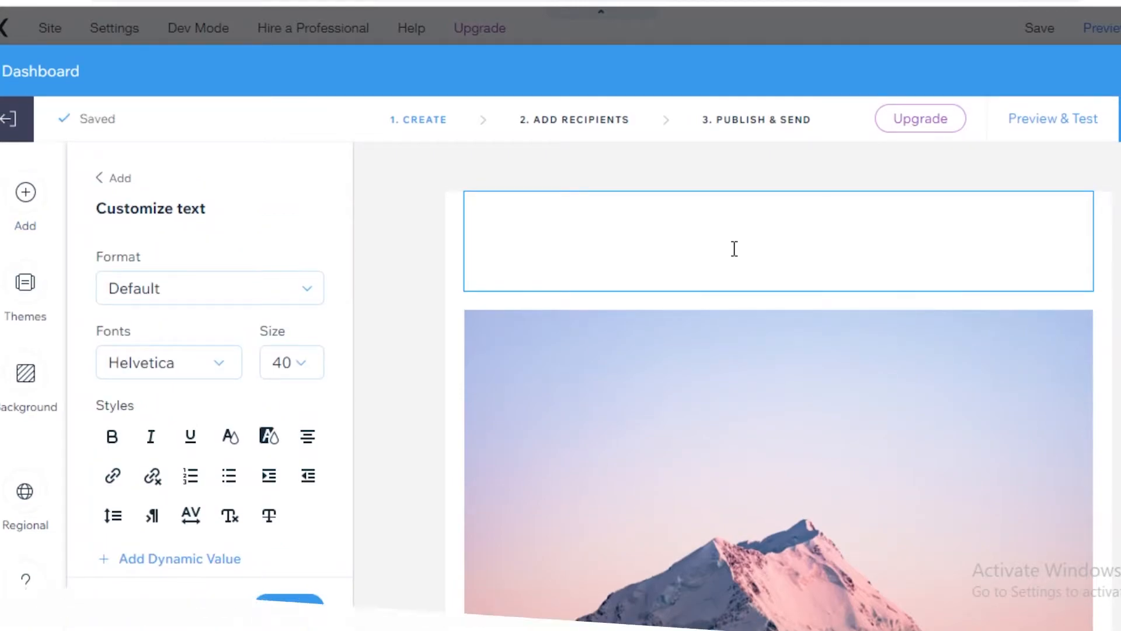
type("HEYU")
key("BackSpace")
key("BackSpace")
key("BackSpace")
key("BackSpace")
type("WELCOME TO OUR CLOTHING STORE!")
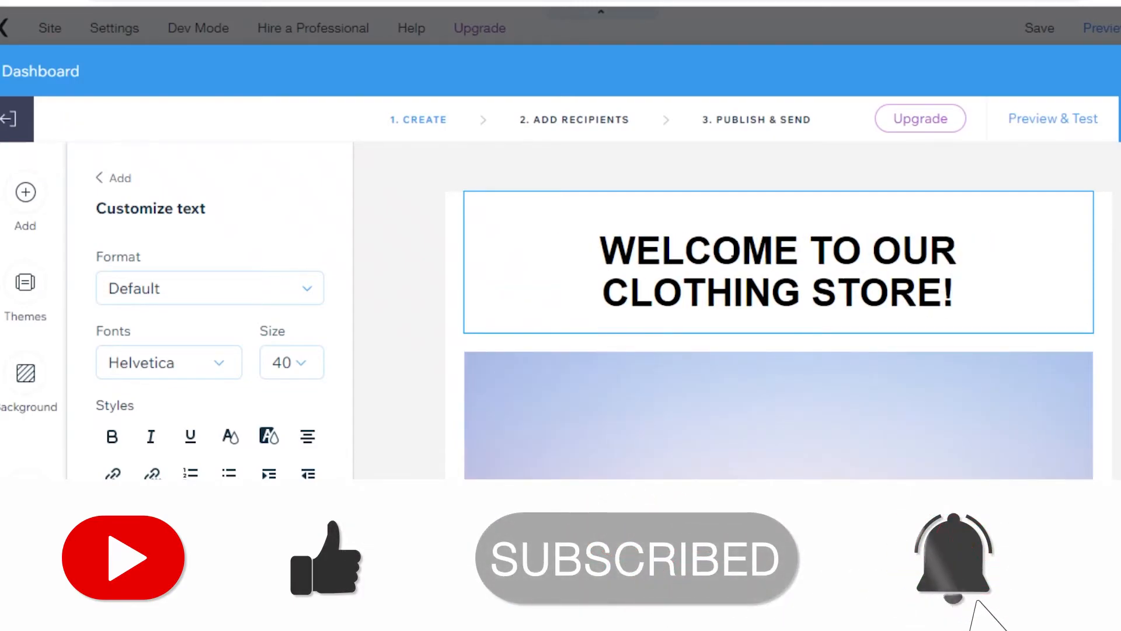
- Select the mountain image below the email header and open the image chooser to change it
scroll(818, 304, "down", 5)
scroll(781, 280, "up", 2)
right_click(783, 284)
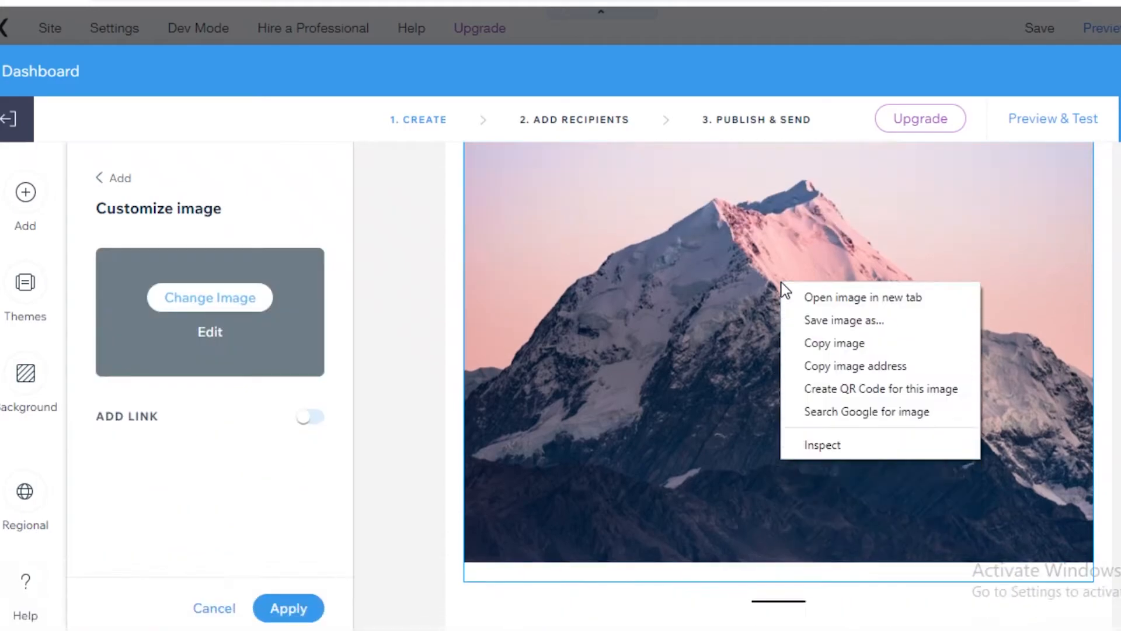
left_click(524, 285)
scroll(636, 277, "up", 2)
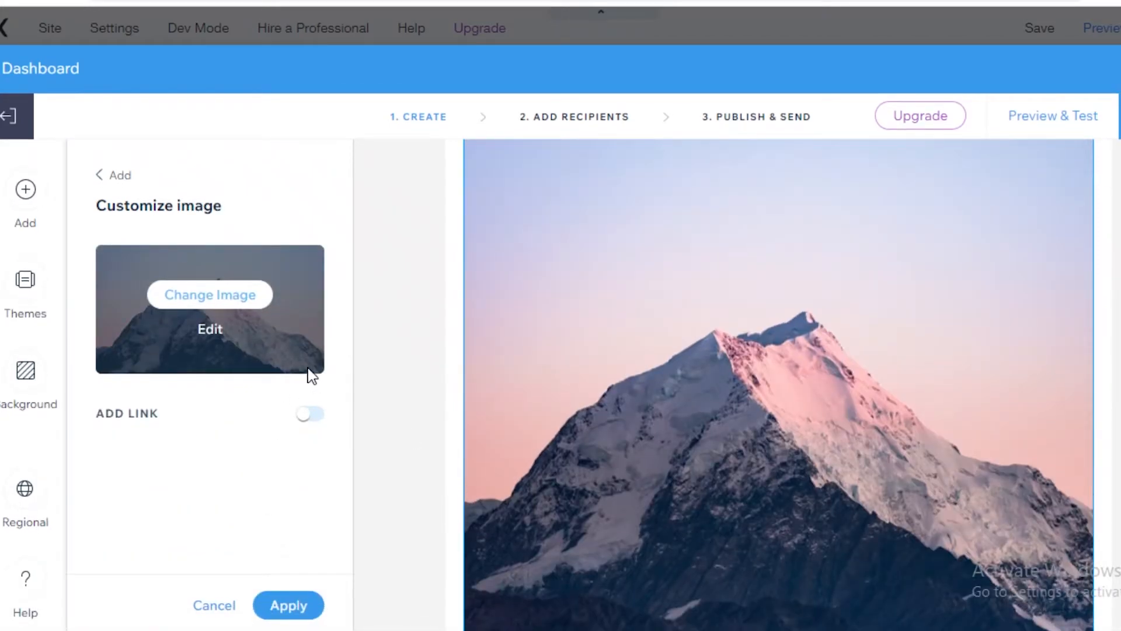
left_click(240, 295)
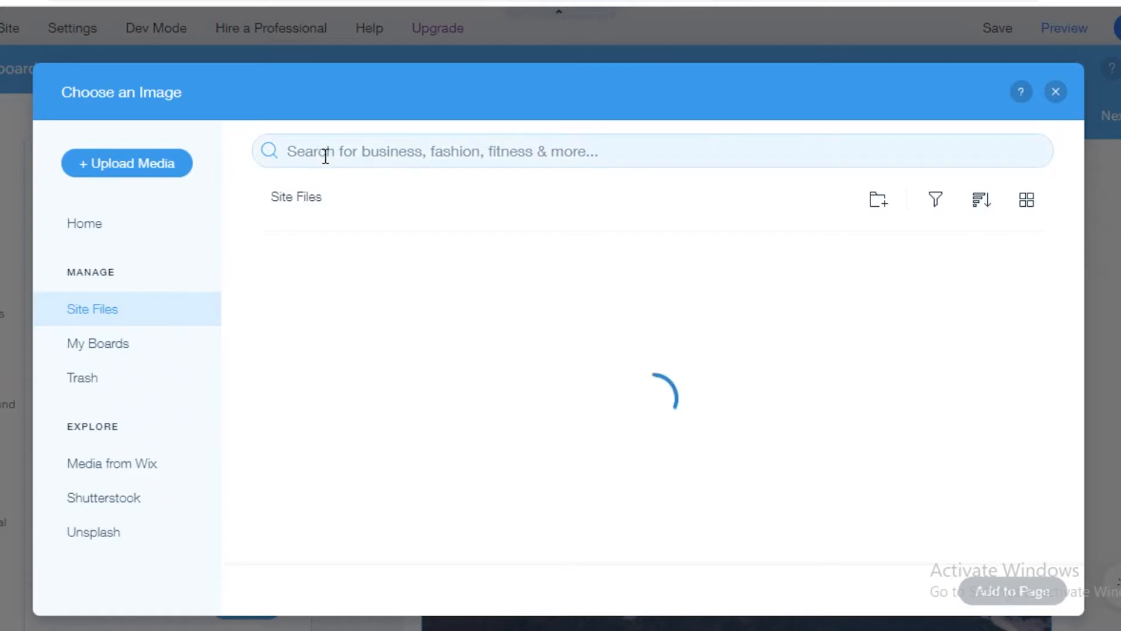
left_click(346, 146)
type("KIDS")
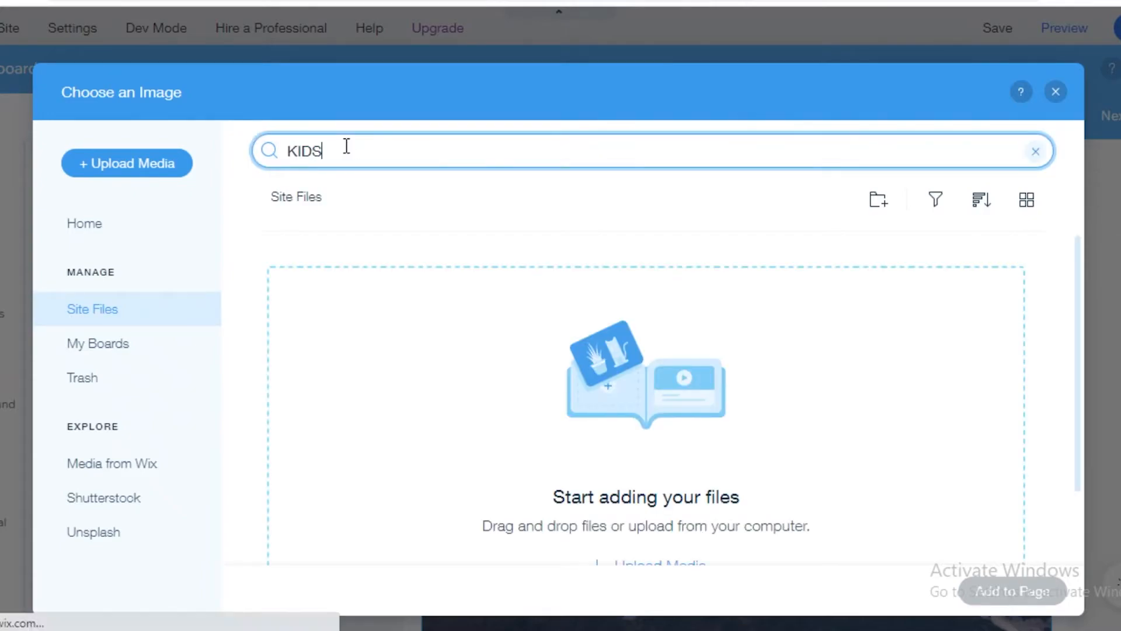
key("Return")
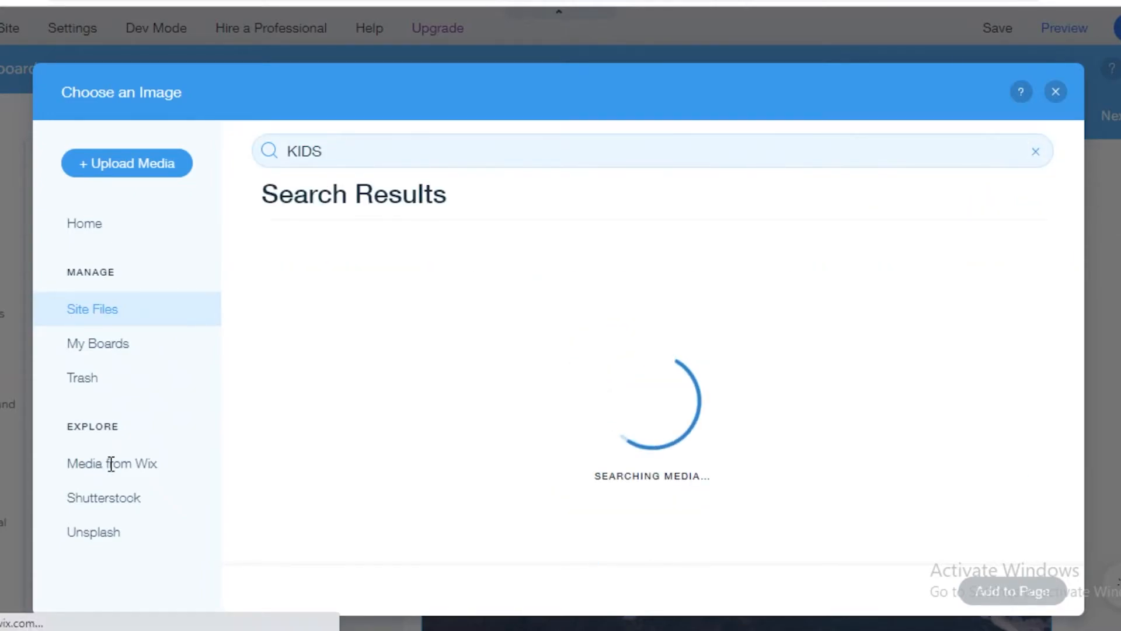
- Search Media from Wix for "kids" and replace the email's mountain image with the Kids Play photo
left_click(112, 467)
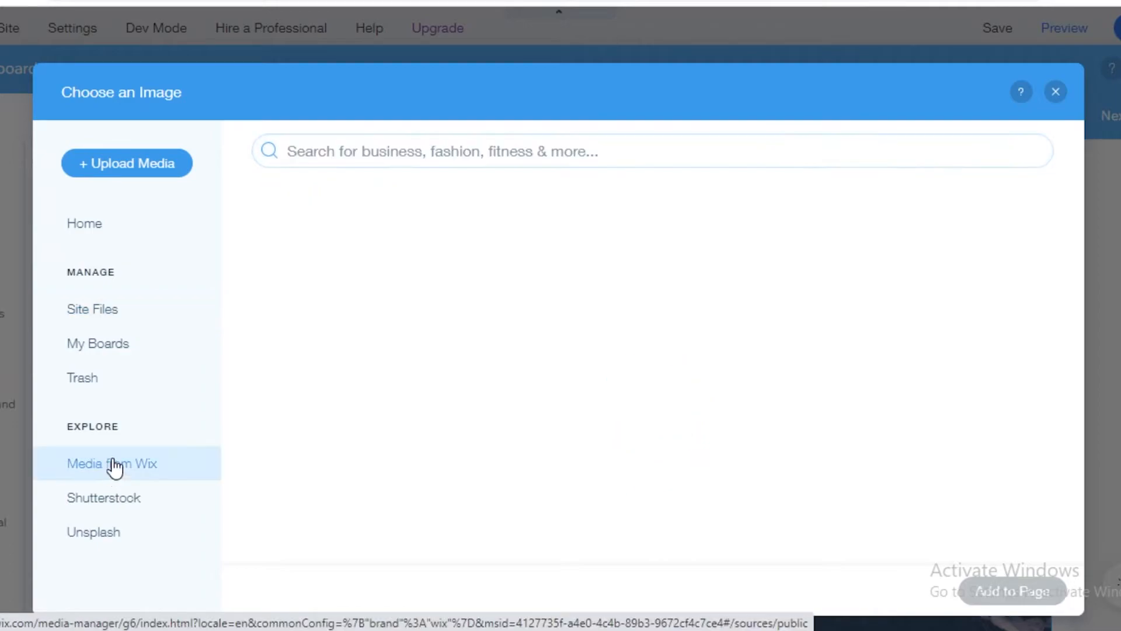
left_click(374, 146)
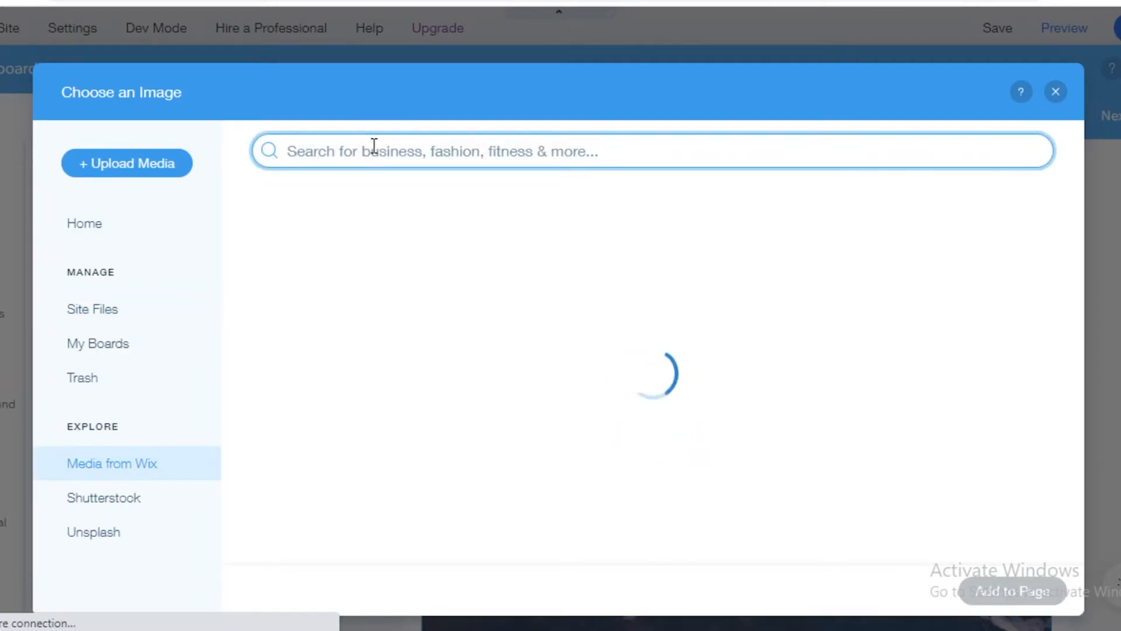
type("kids")
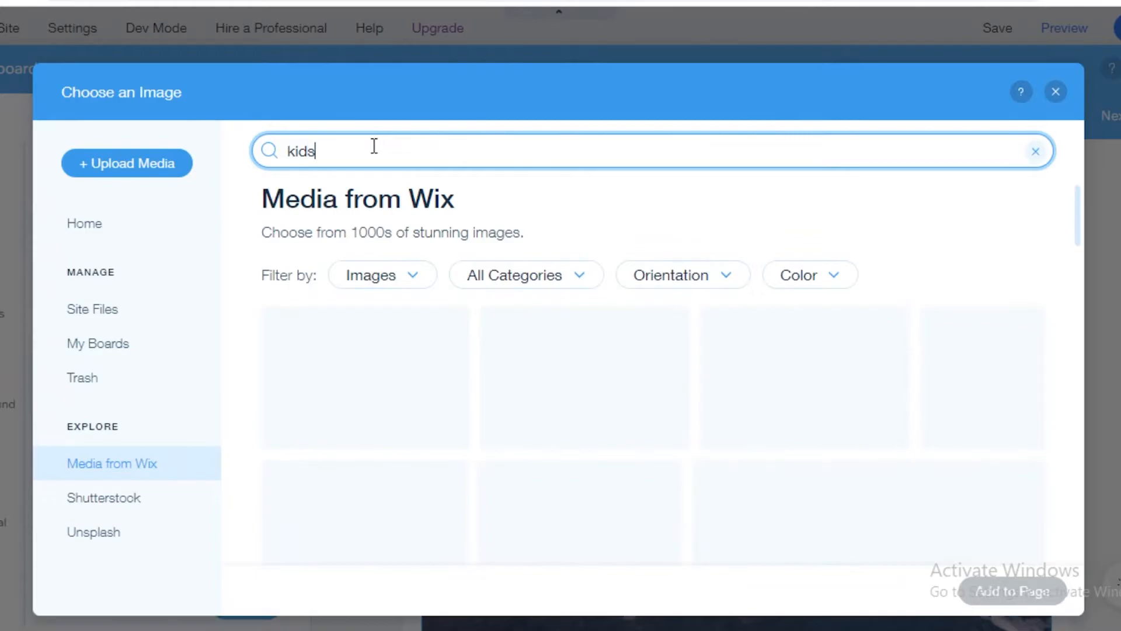
key("Return")
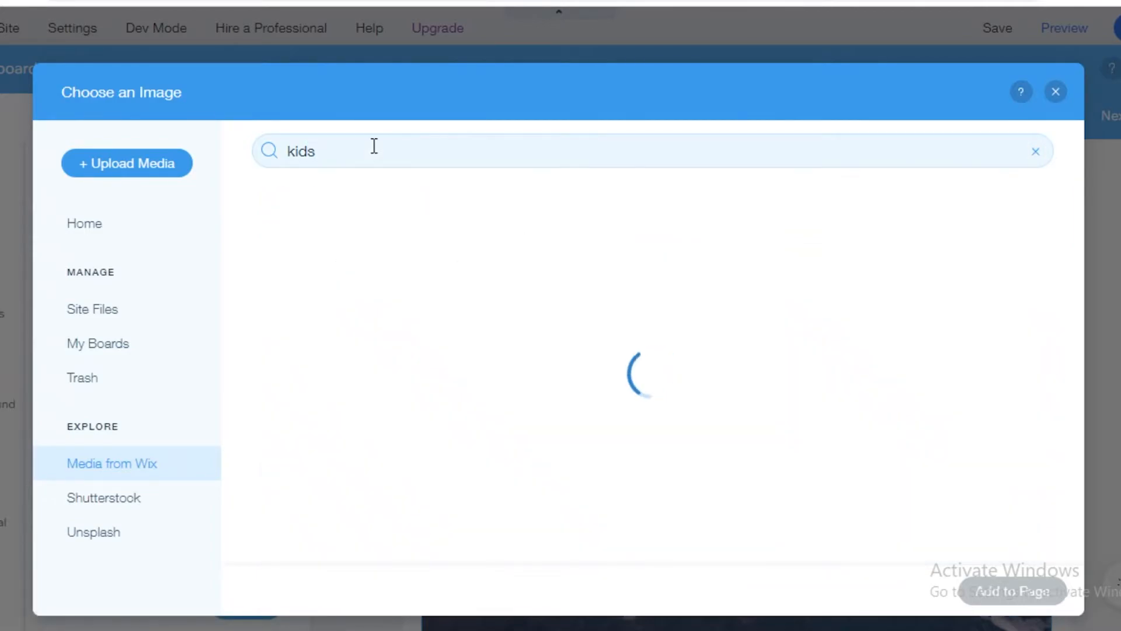
scroll(642, 351, "down", 2)
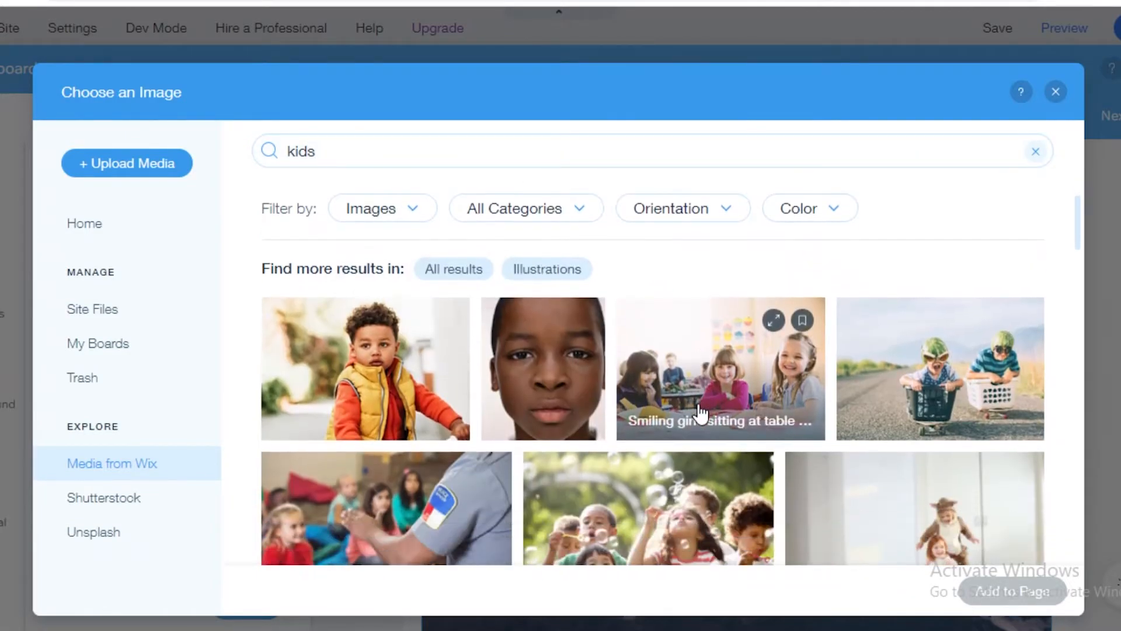
left_click(895, 518)
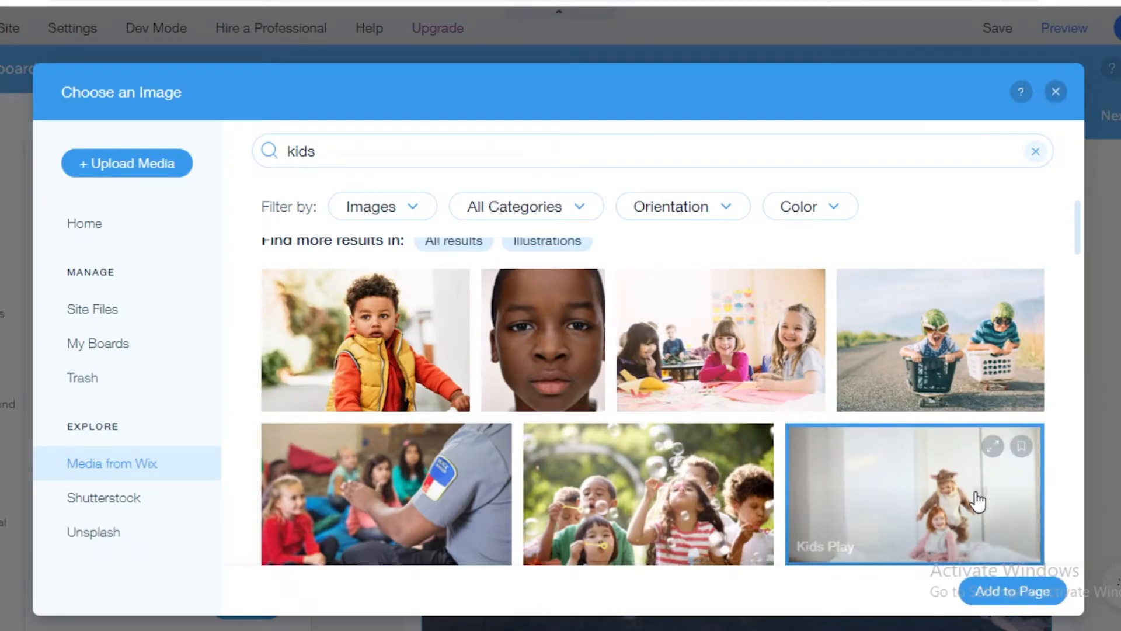
left_click(1009, 595)
scroll(997, 343, "up", 3)
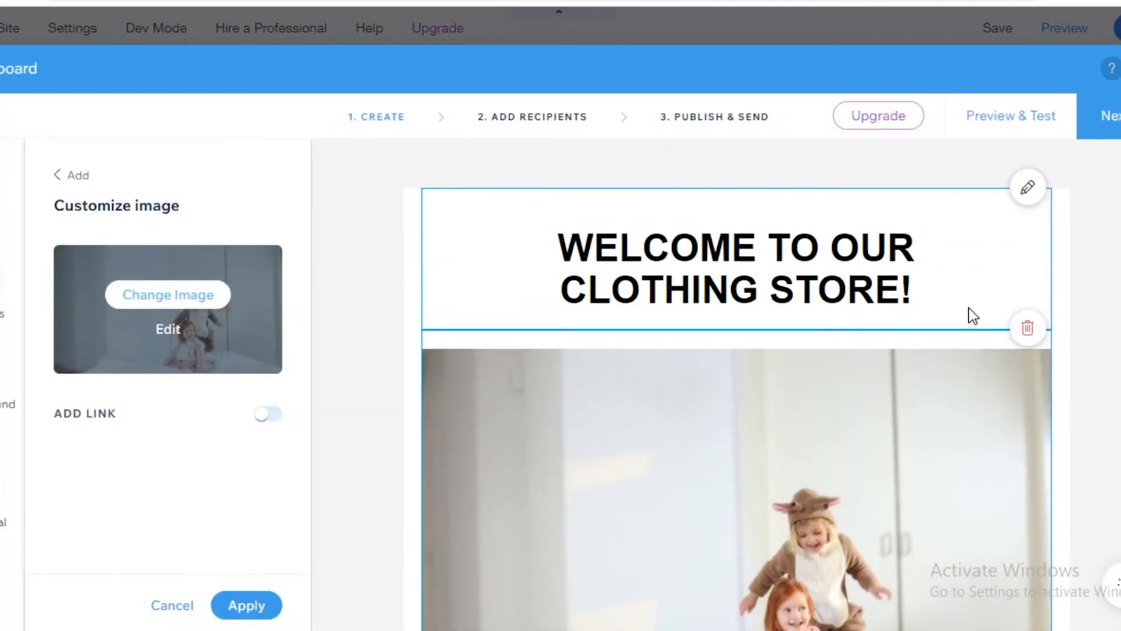
- Review the email layout and open the message paragraph below the image for text editing
scroll(1000, 376, "down", 3)
scroll(1001, 376, "down", 3)
scroll(882, 302, "up", 2)
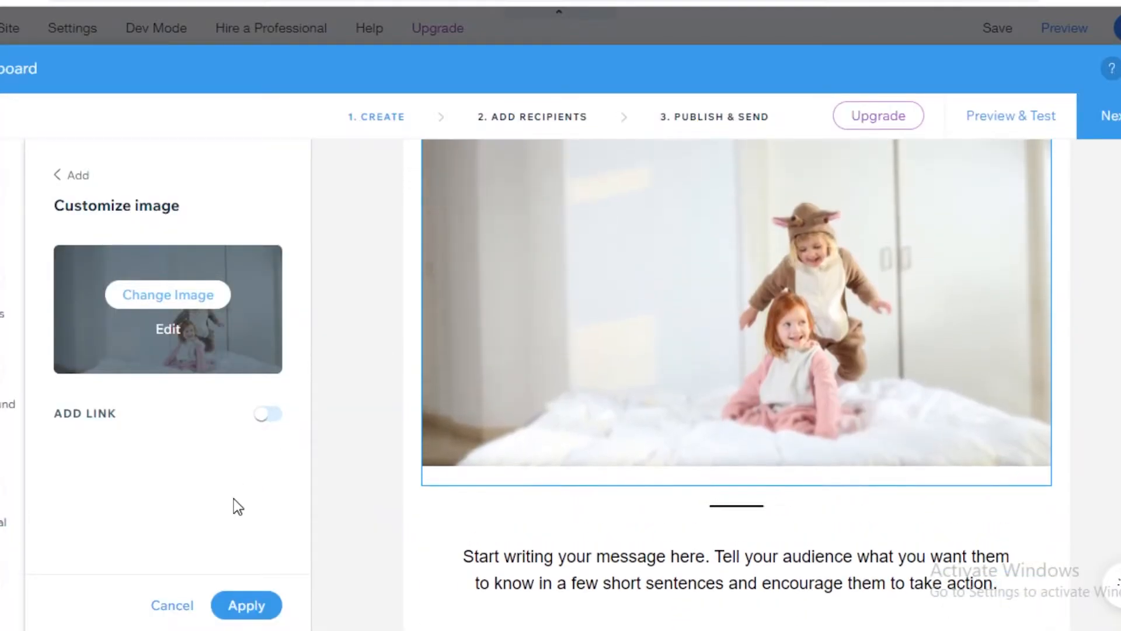
scroll(566, 509, "down", 4)
left_click(574, 301)
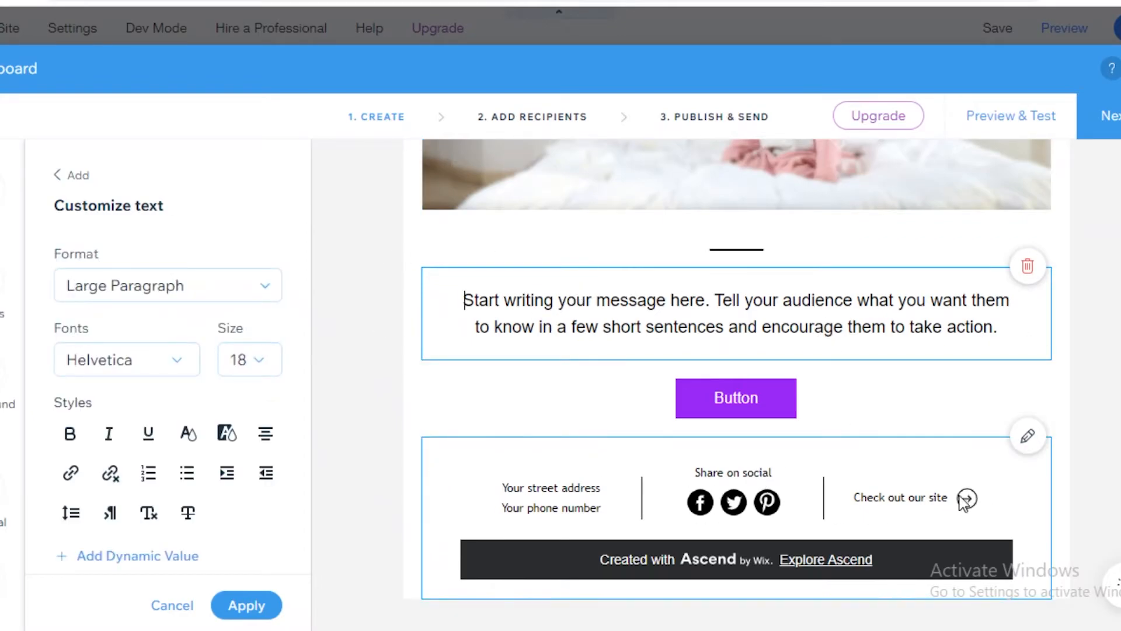
- Apply the message paragraph's text settings and look through the elements that can be added to the email
scroll(1034, 353, "up", 10)
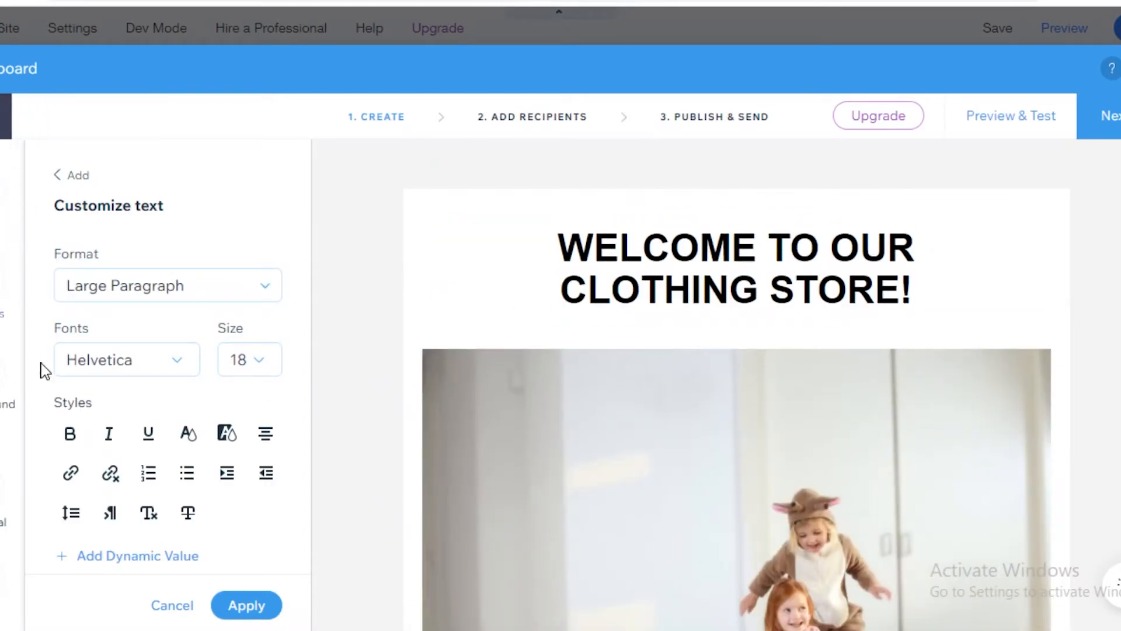
left_click(252, 606)
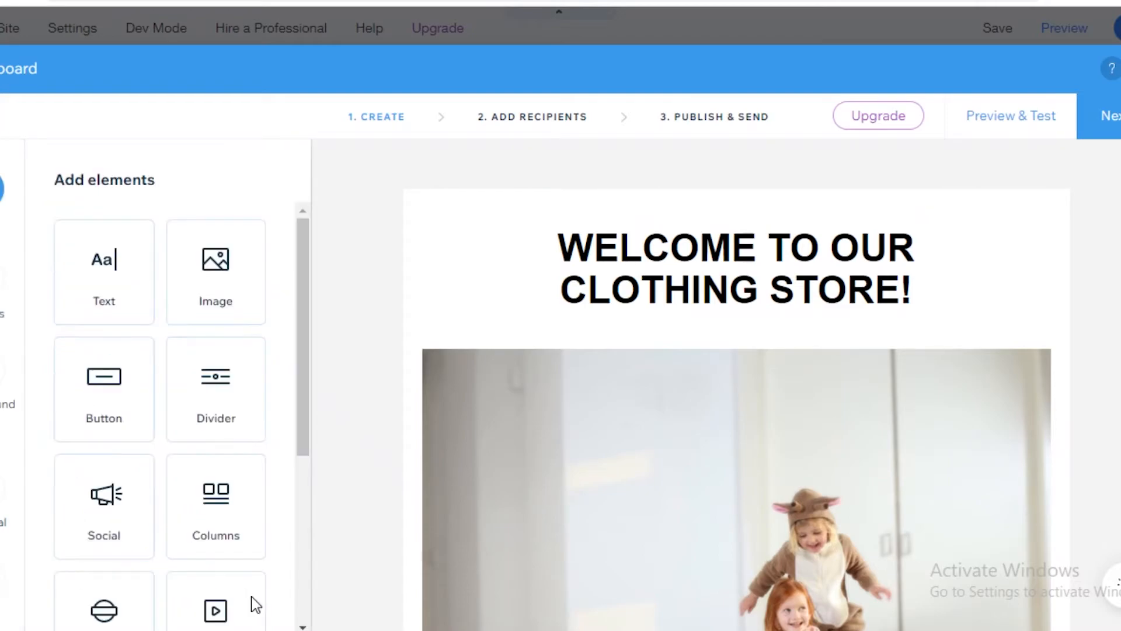
scroll(193, 376, "down", 5)
scroll(127, 334, "up", 5)
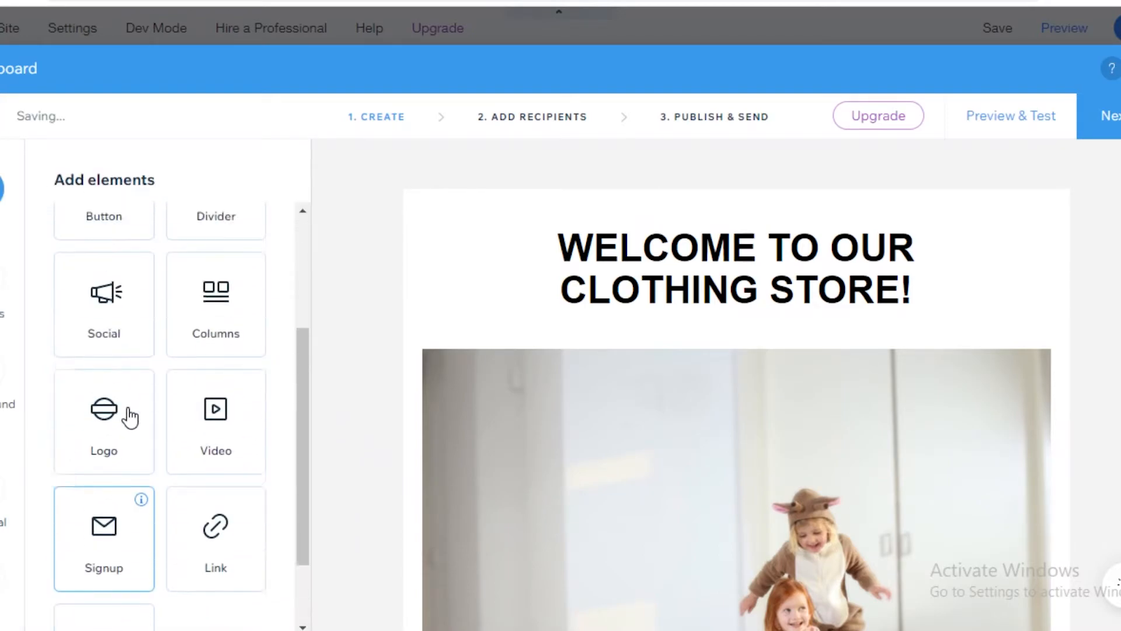
scroll(726, 388, "down", 5)
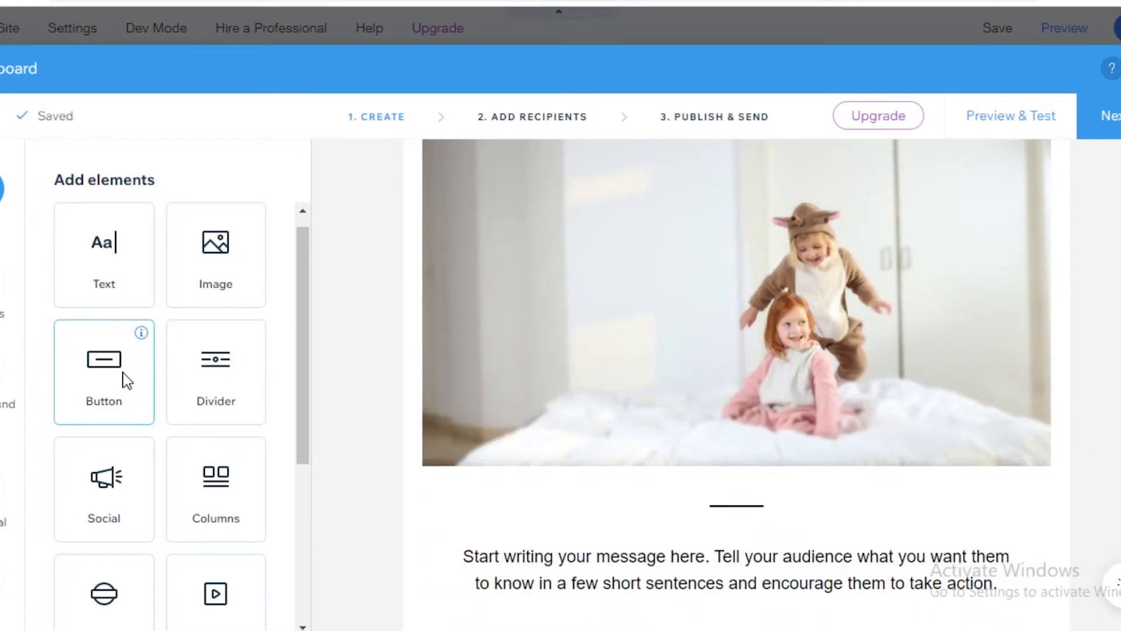
- Add a button directly below the email's photo, label it "BUY NOW" and apply it with the regular URL link
left_click(125, 383)
scroll(715, 403, "down", 2)
left_click(114, 355)
key("BackSpace")
key("BackSpace")
key("BackSpace")
key("BackSpace")
key("BackSpace")
key("BackSpace")
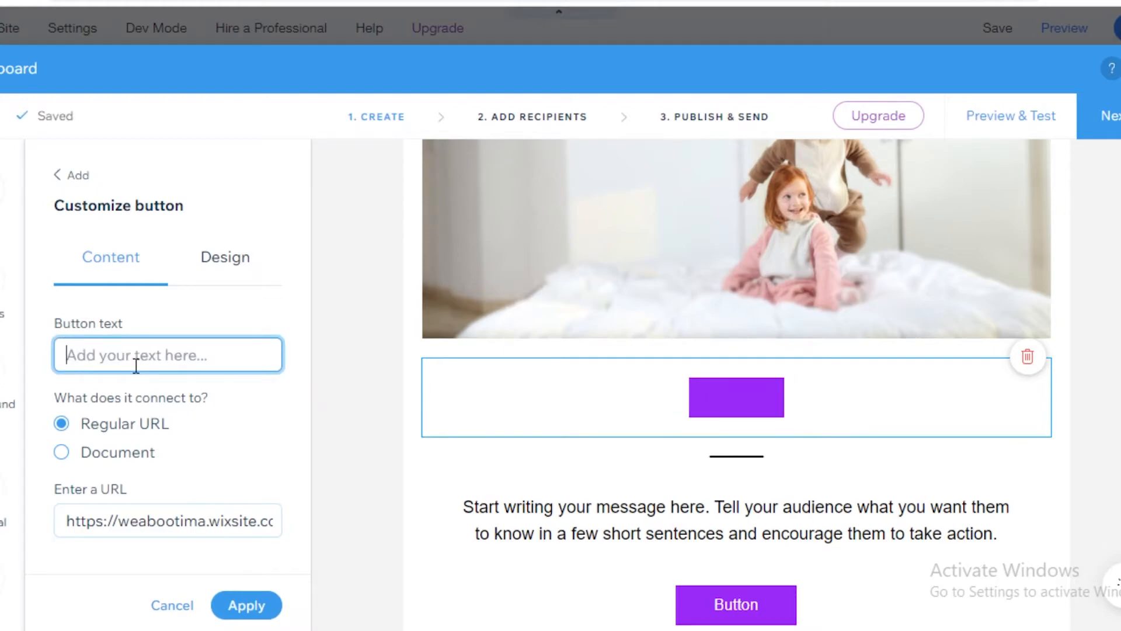
type("BUY NOW")
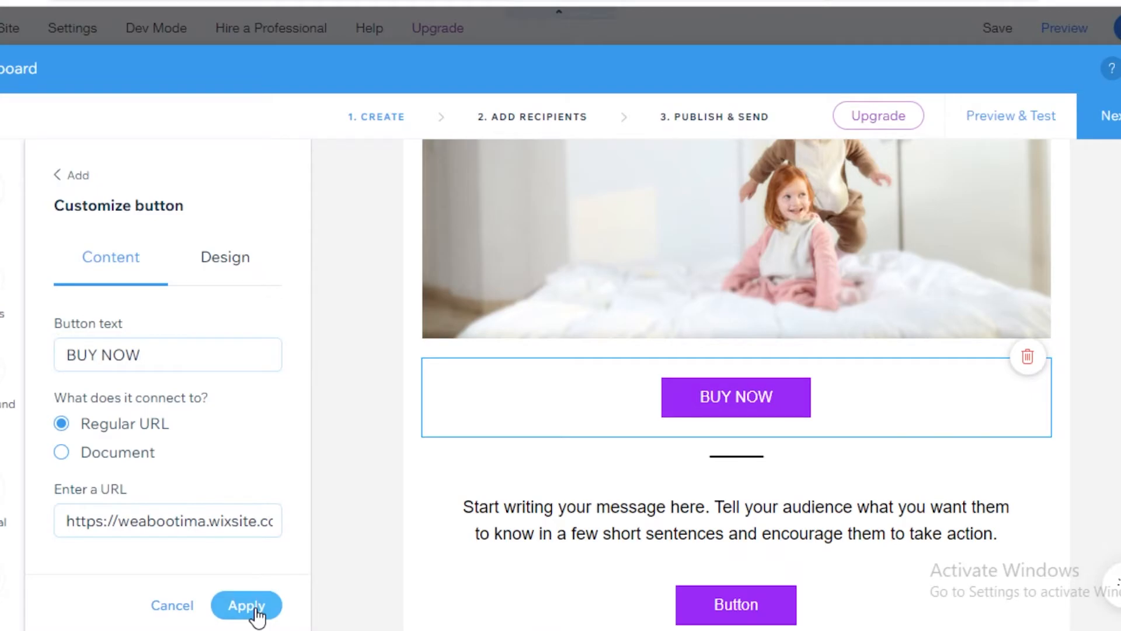
left_click(246, 605)
- Add a divider between the photo and the BUY NOW button in the email
left_click_drag(12, 363, 338, 420)
left_click(339, 419)
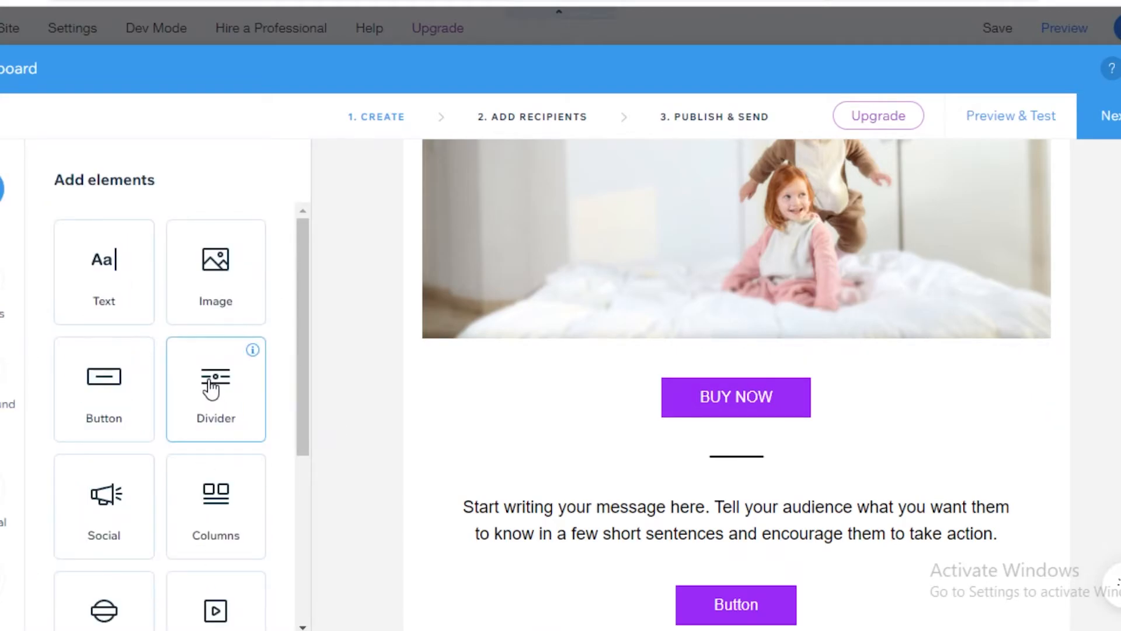
left_click_drag(736, 435, 758, 418)
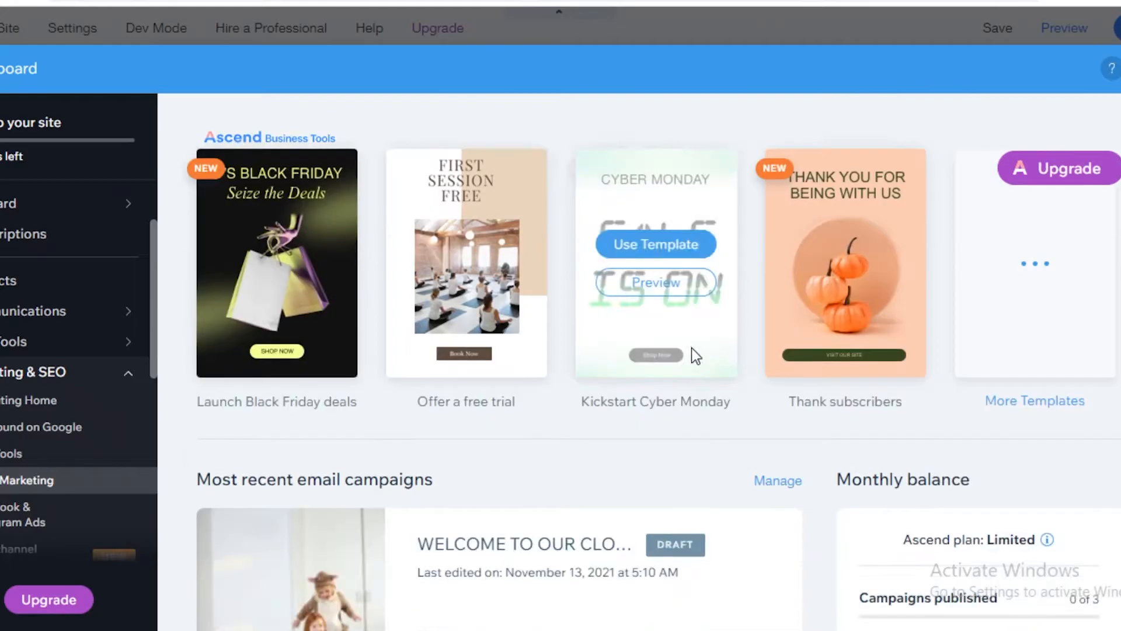
- Look over the Email Marketing overview and check which actions are available for the draft welcome campaign
scroll(692, 351, "down", 4)
scroll(459, 292, "up", 5)
scroll(409, 349, "down", 4)
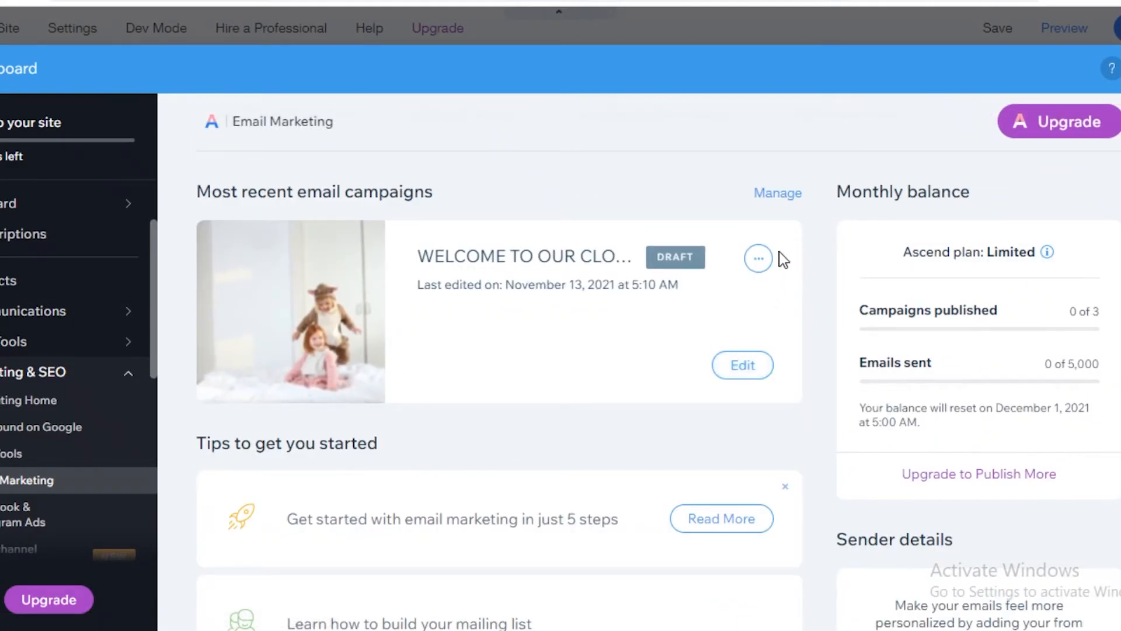
left_click(761, 260)
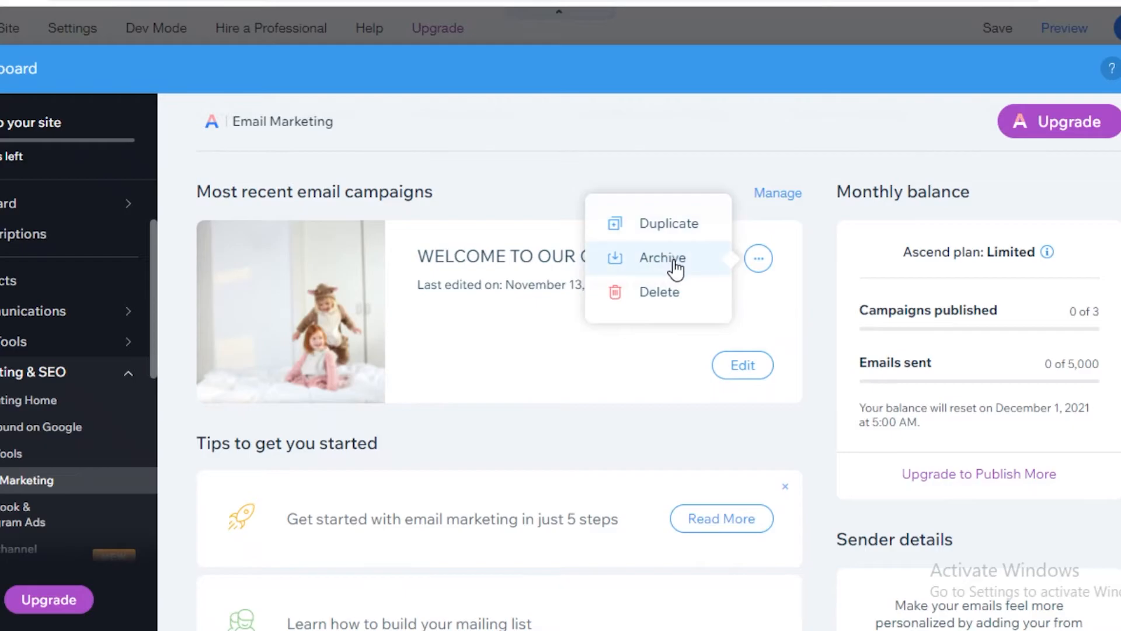
right_click(668, 219)
left_click(570, 316)
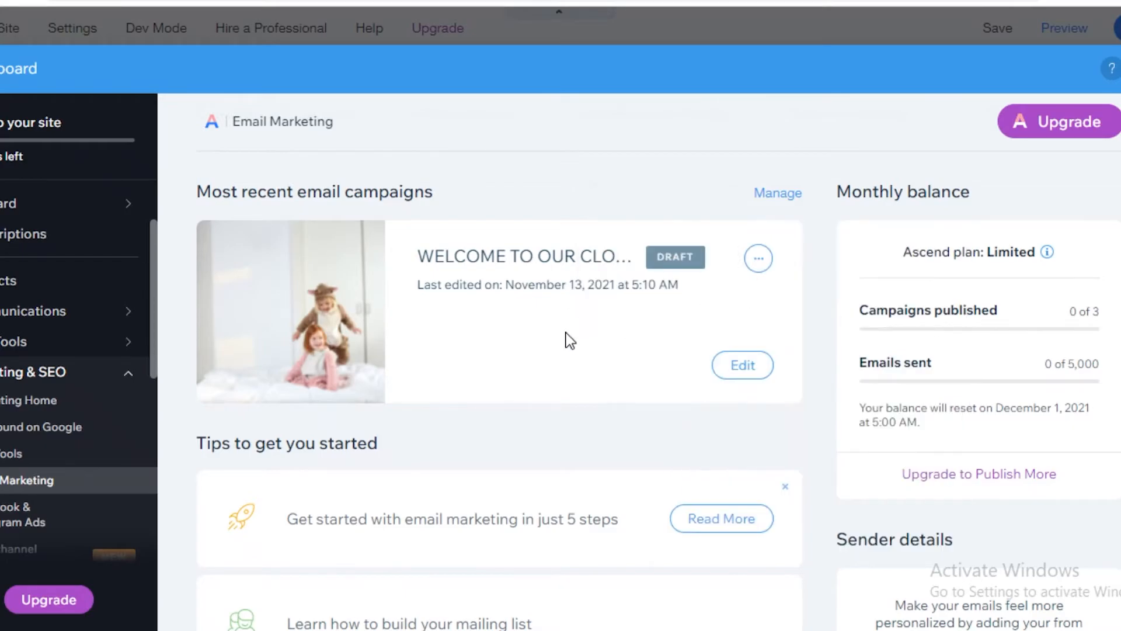
- Reopen the draft welcome campaign for editing and continue to its Add Recipients stage
left_click_drag(494, 284, 428, 287)
left_click(743, 366)
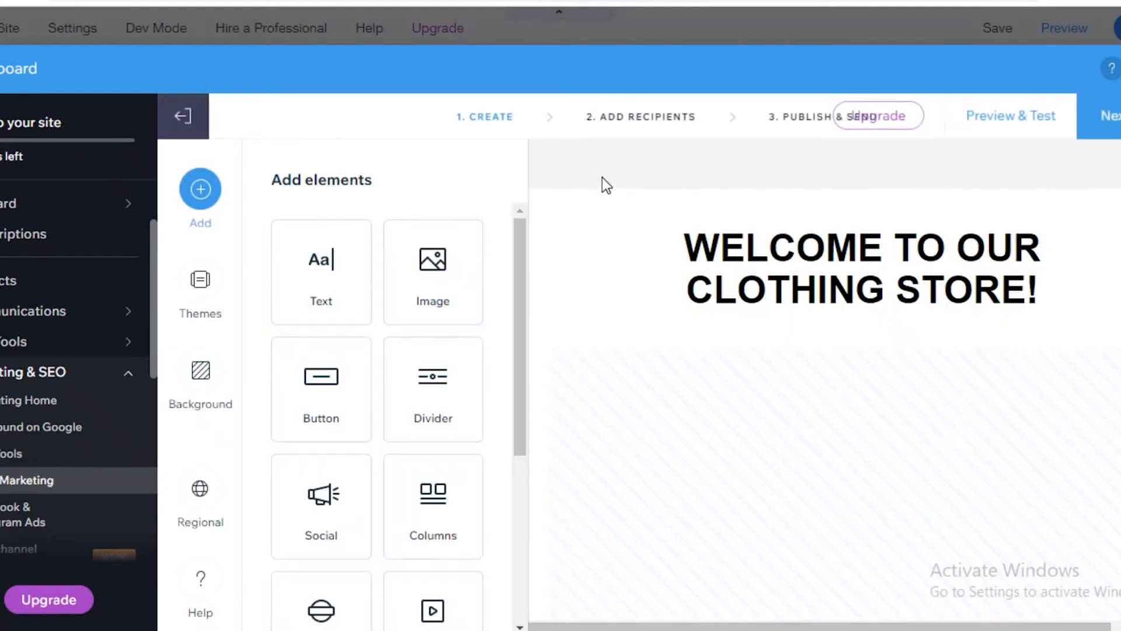
scroll(387, 316, "down", 4)
scroll(618, 226, "down", 1)
scroll(618, 227, "down", 10)
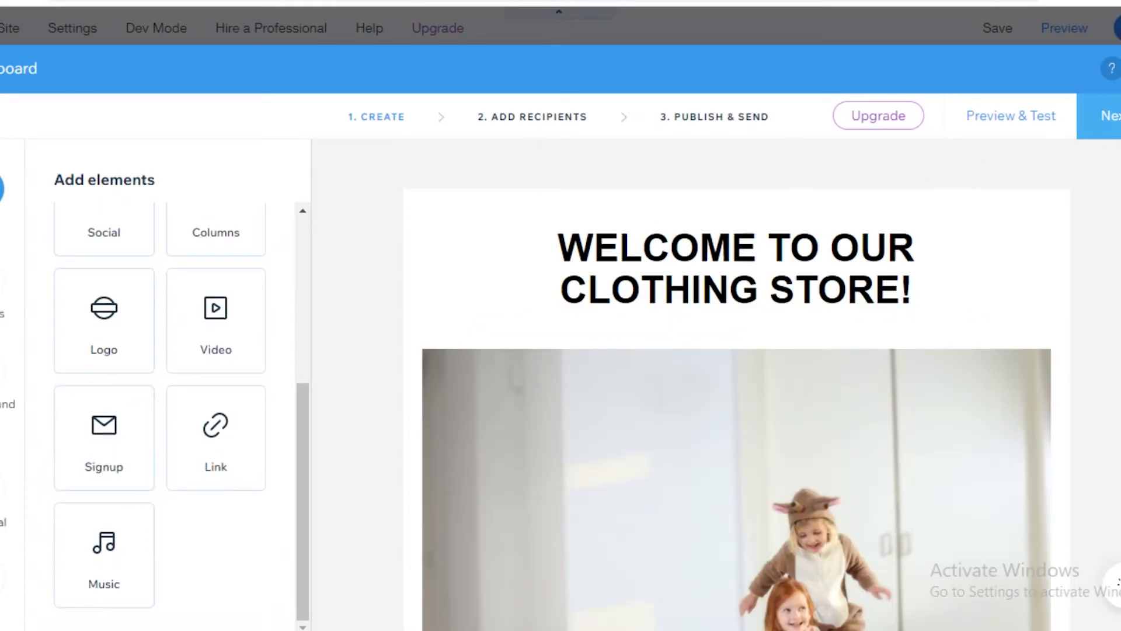
left_click(1110, 116)
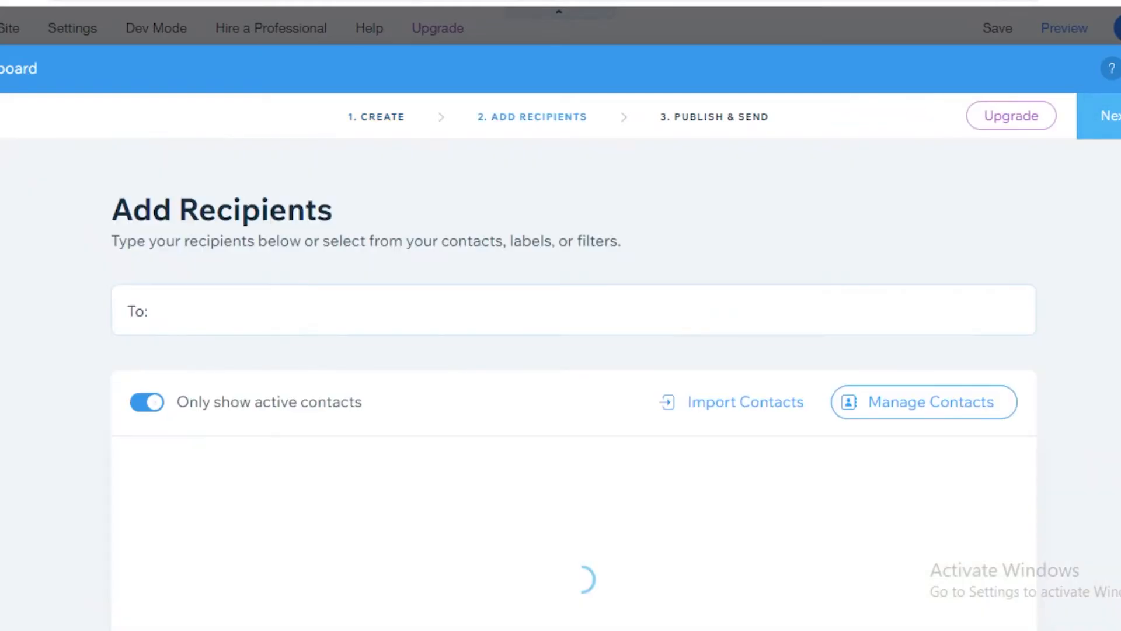
- Publish the welcome campaign without selecting any recipients and leave the campaign sharing dialog
scroll(362, 471, "down", 1)
scroll(362, 470, "down", 5)
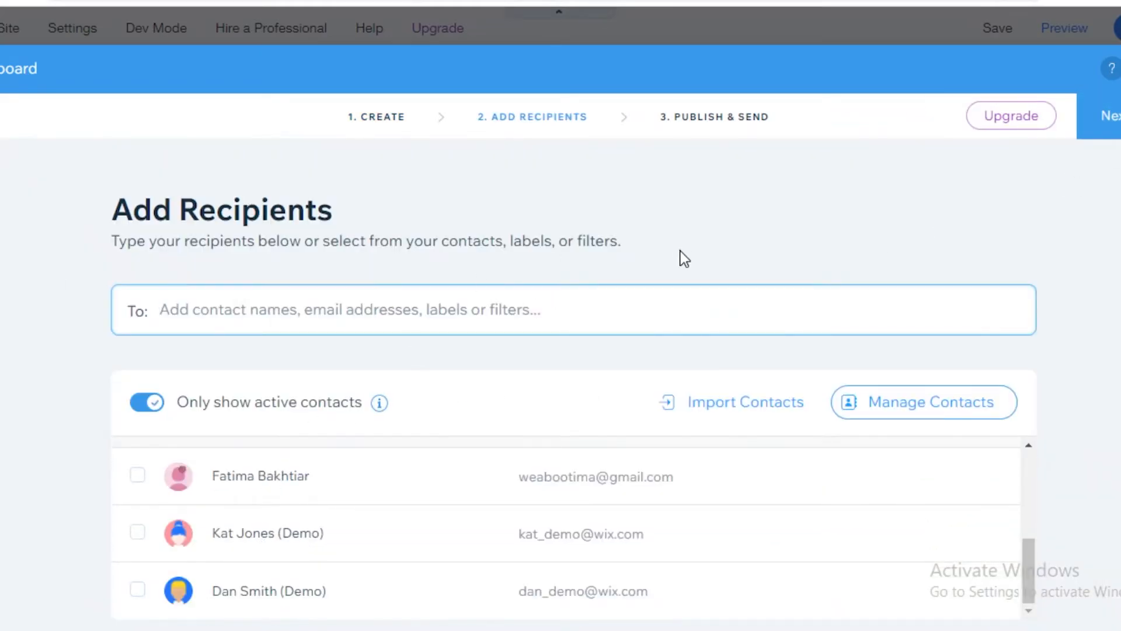
left_click(1110, 116)
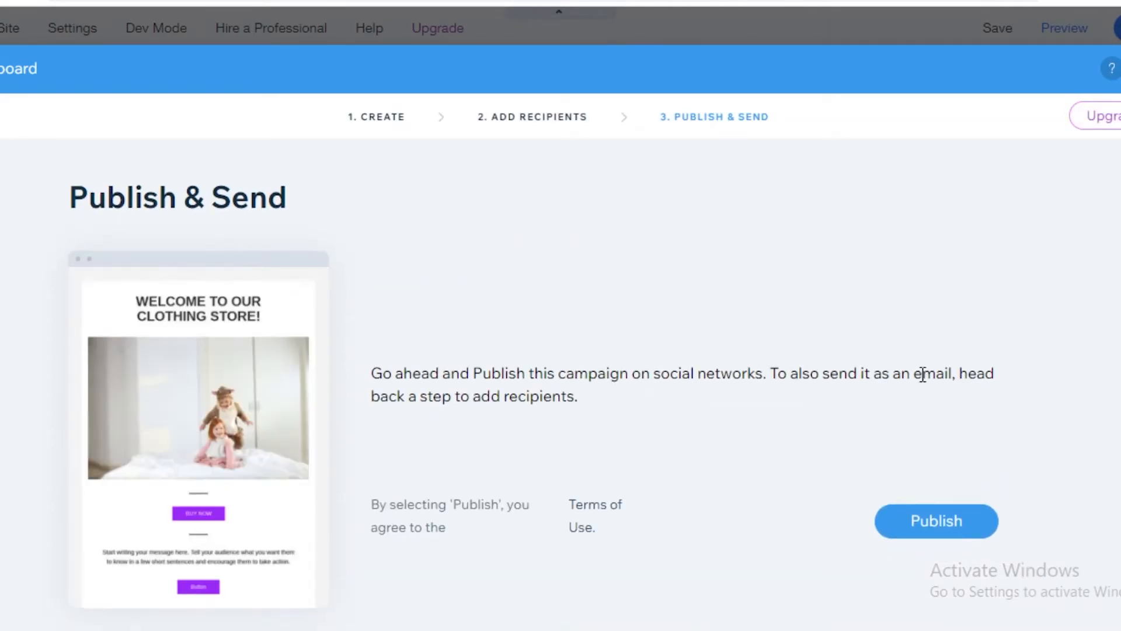
left_click(923, 519)
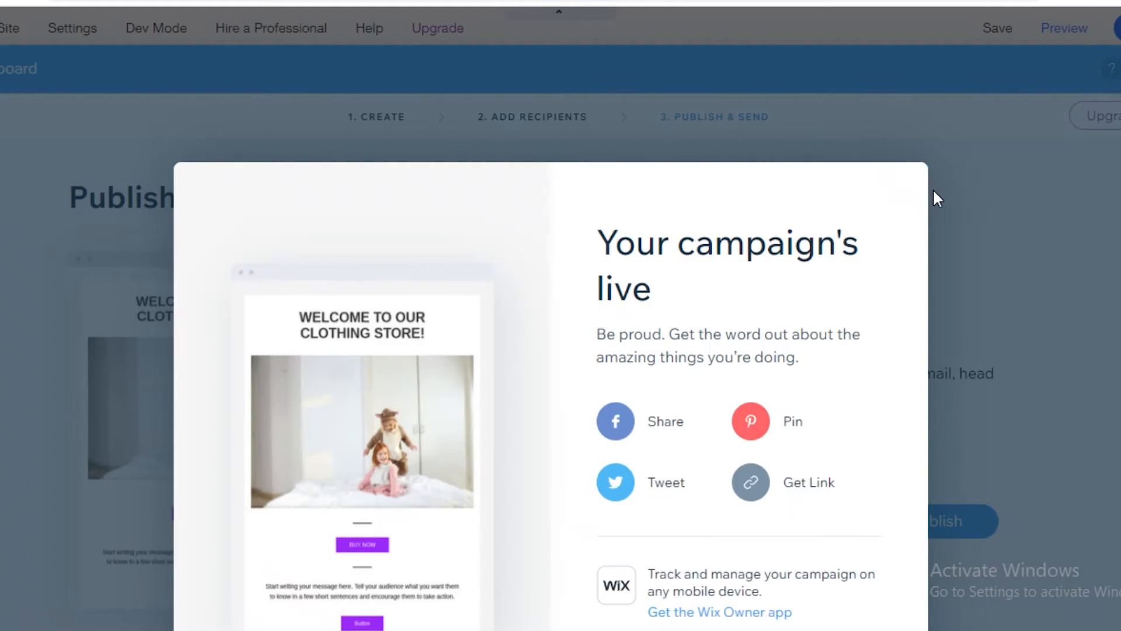
left_click(858, 526)
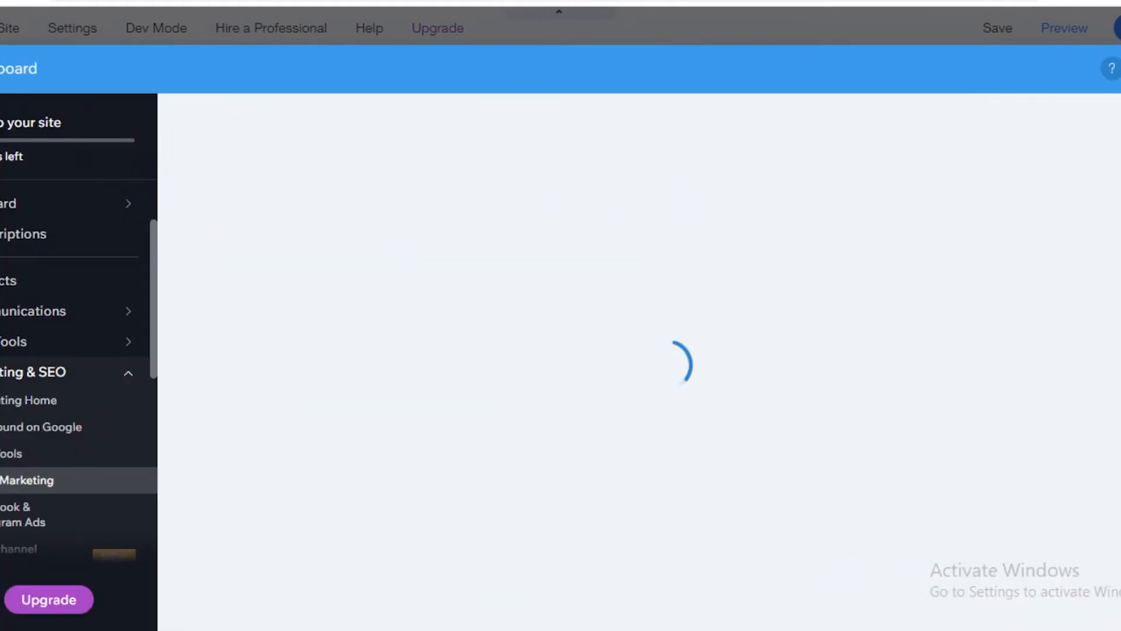
- Examine the published welcome campaign's status and monthly balance on the Email Marketing overview
scroll(594, 348, "down", 5)
scroll(551, 364, "up", 3)
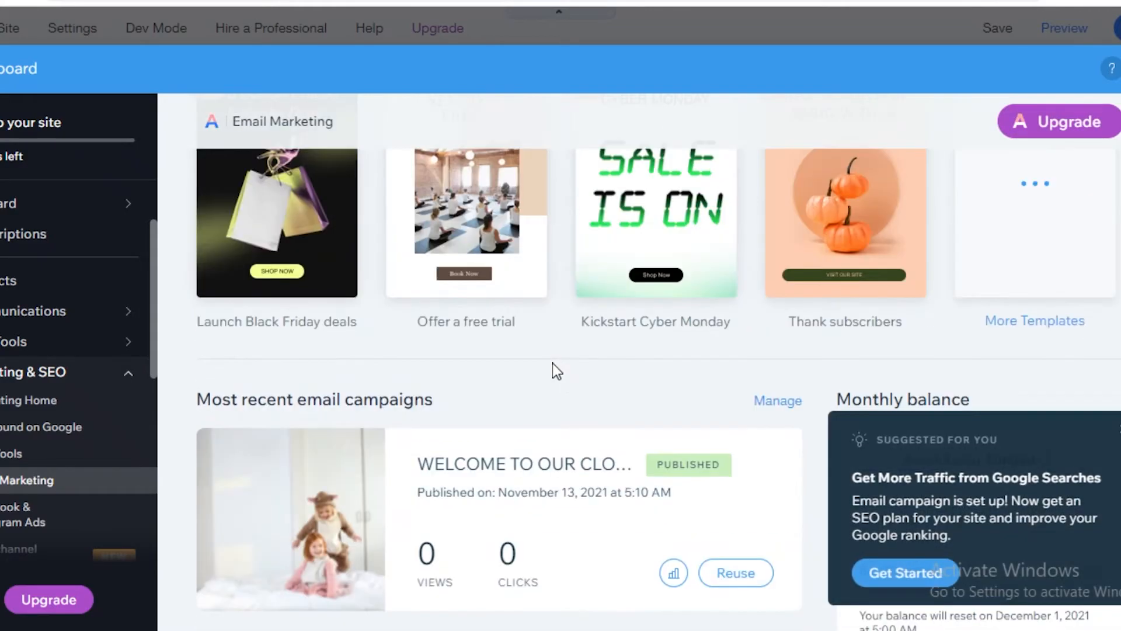
scroll(553, 366, "down", 5)
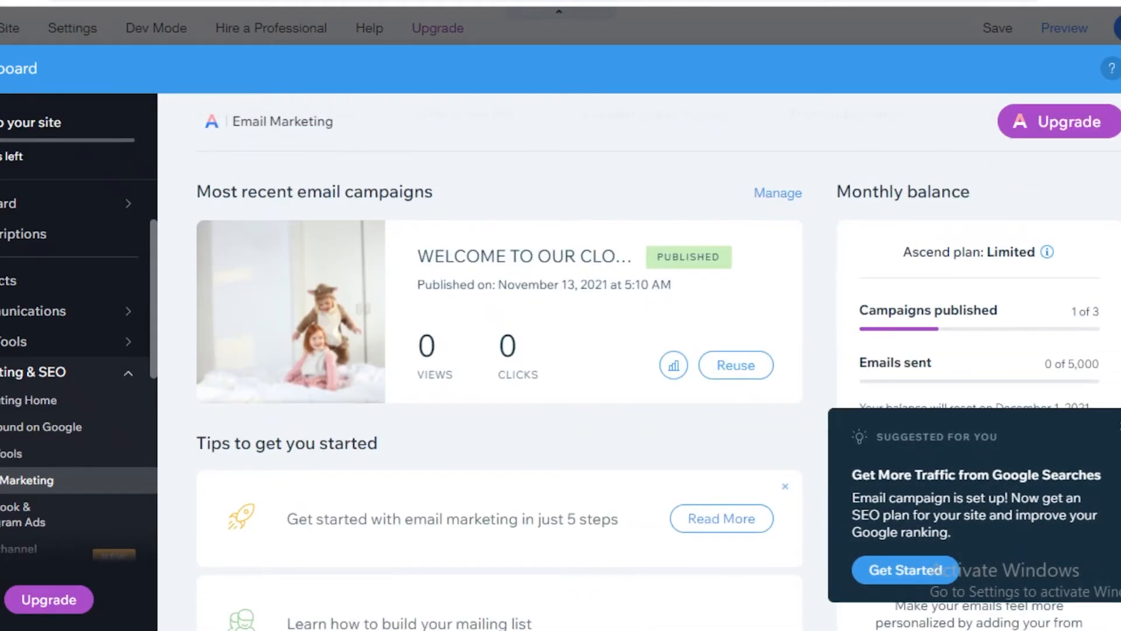
scroll(463, 371, "down", 5)
scroll(467, 377, "up", 6)
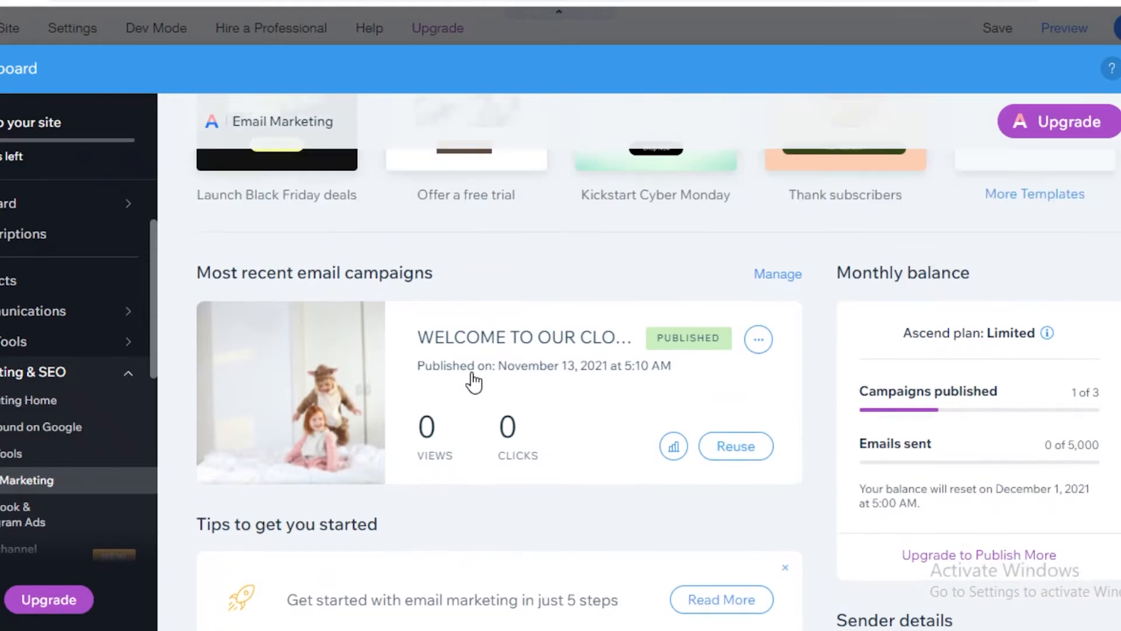
scroll(474, 382, "up", 5)
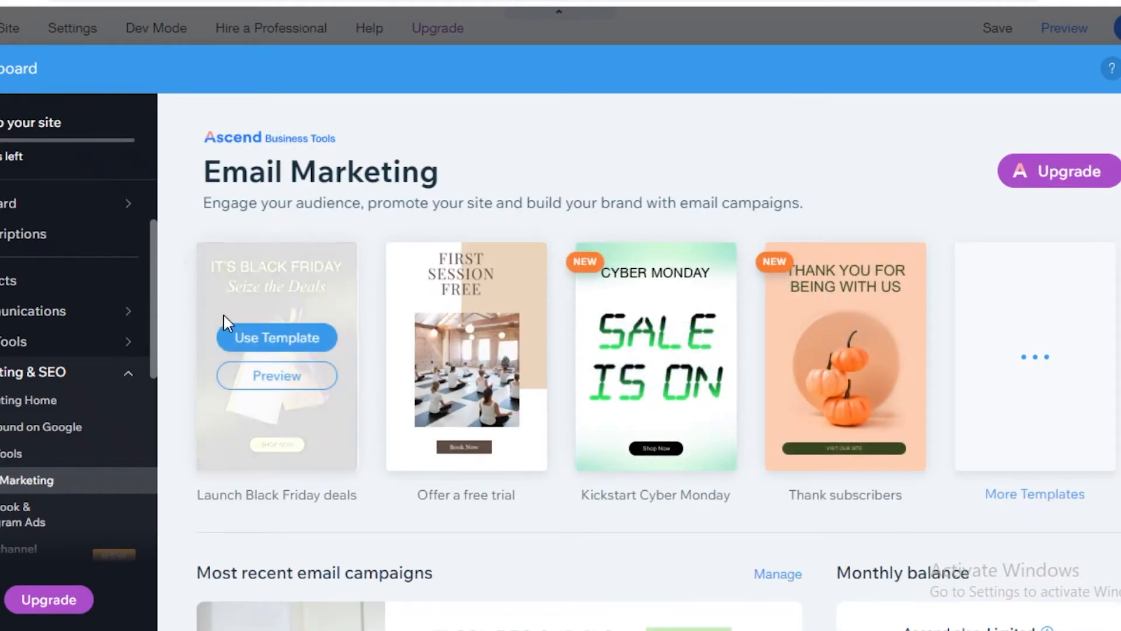
- Browse the full gallery of email campaign templates and return to the Email Marketing overview
left_click(1030, 388)
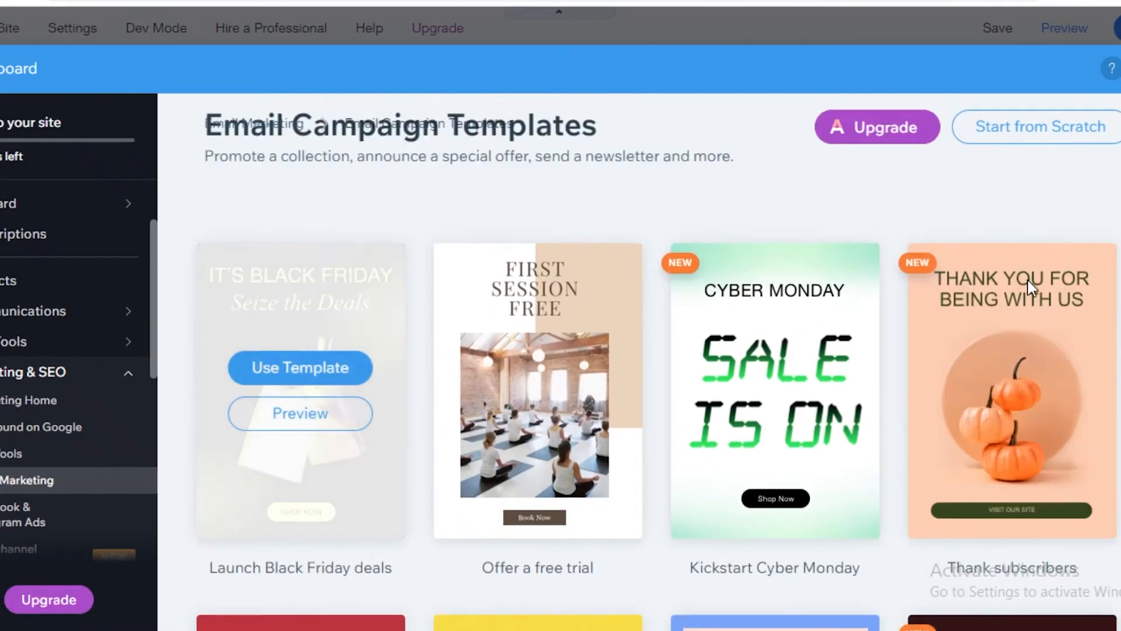
scroll(1033, 285, "down", 20)
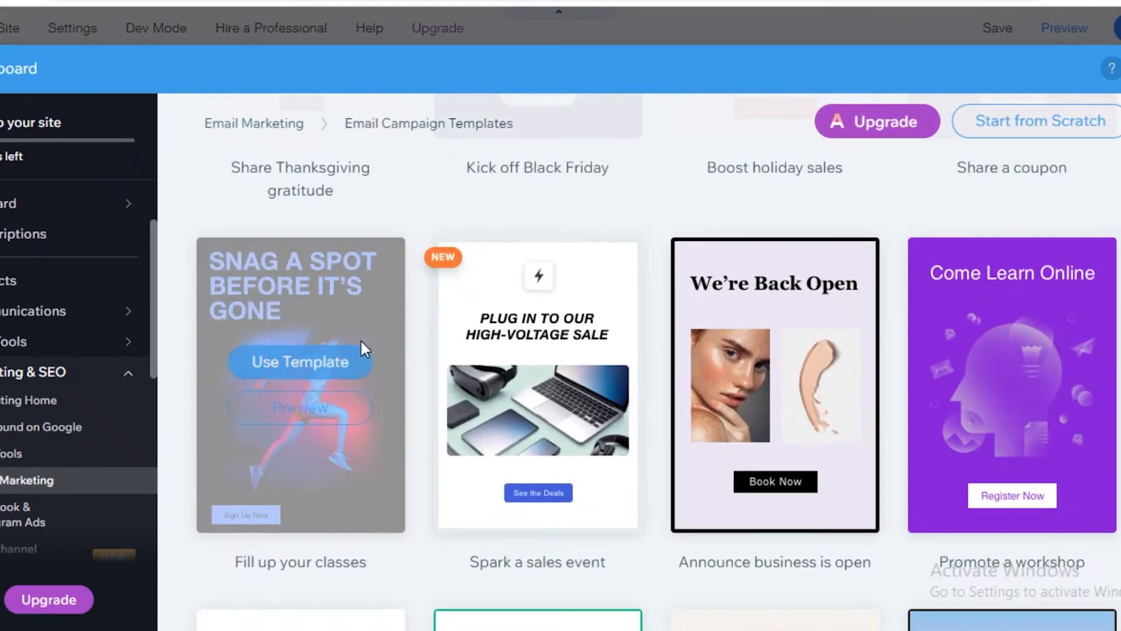
scroll(1064, 316, "down", 20)
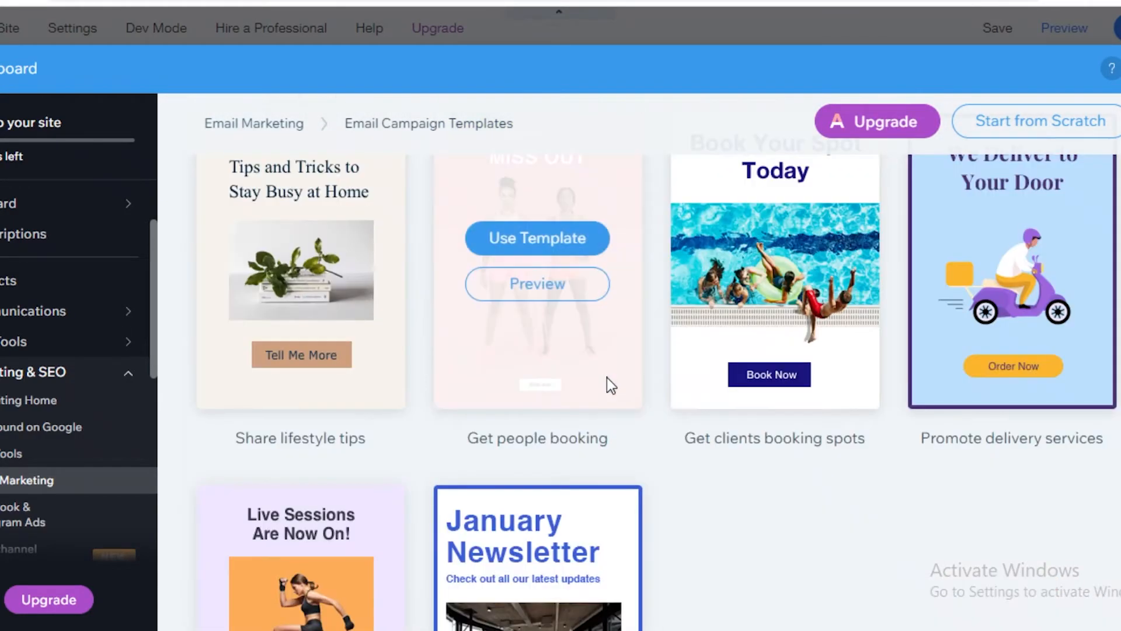
scroll(608, 378, "down", 8)
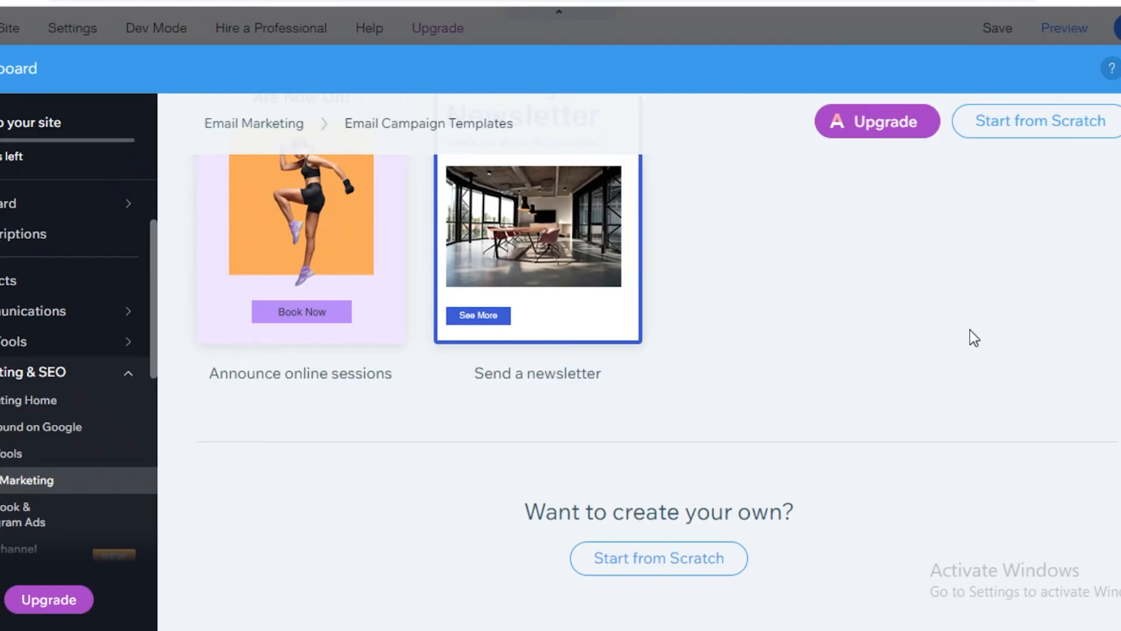
scroll(421, 282, "up", 10)
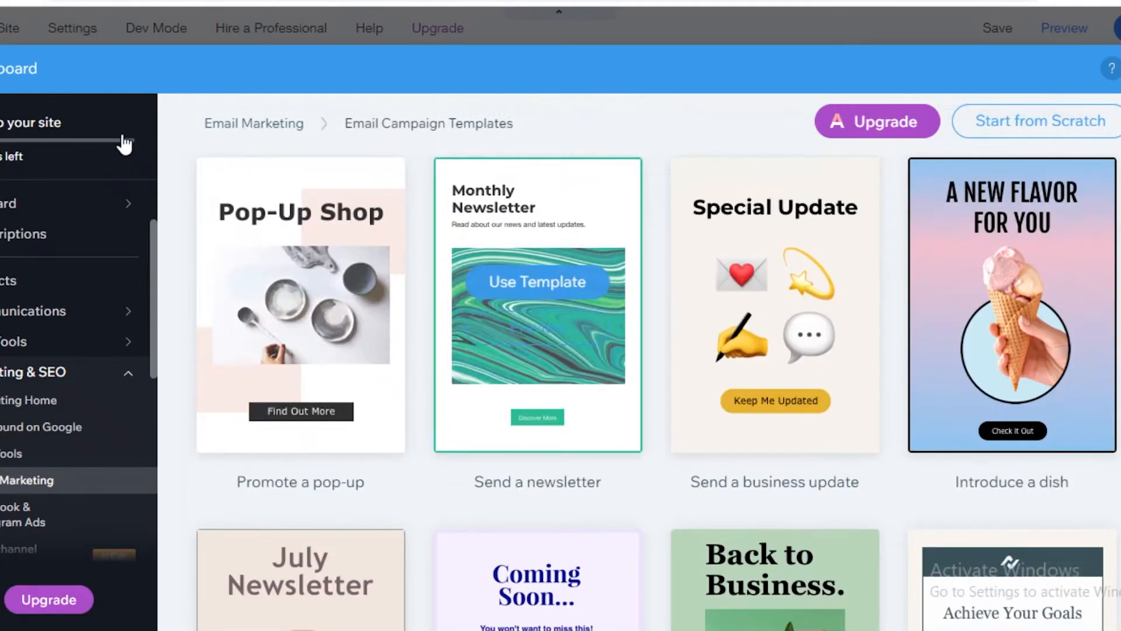
scroll(261, 165, "up", 5)
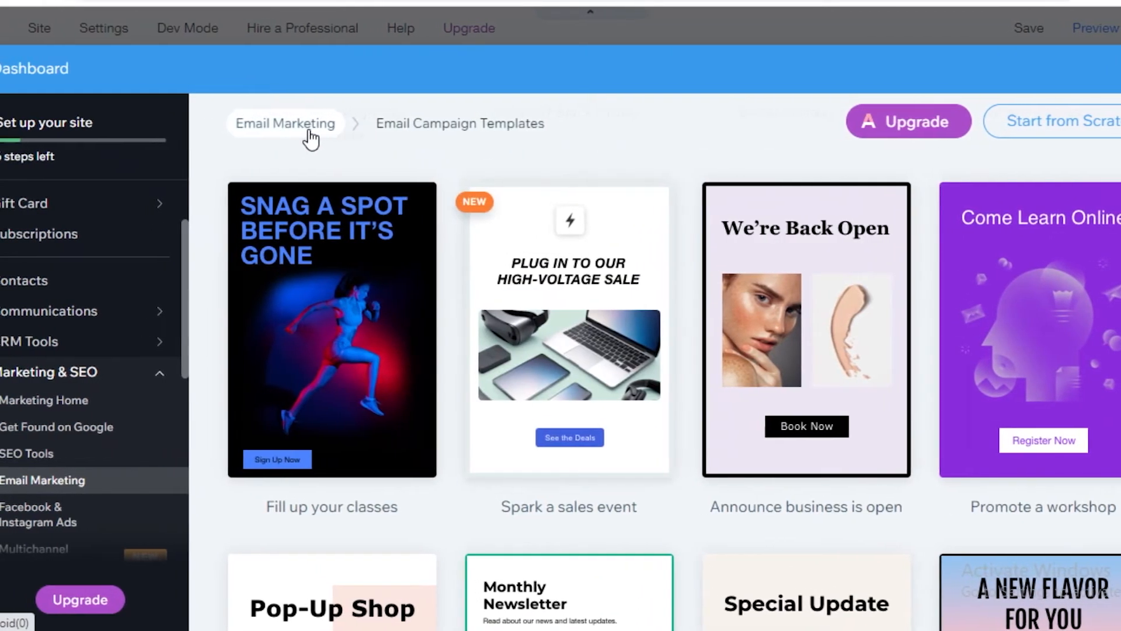
left_click(310, 124)
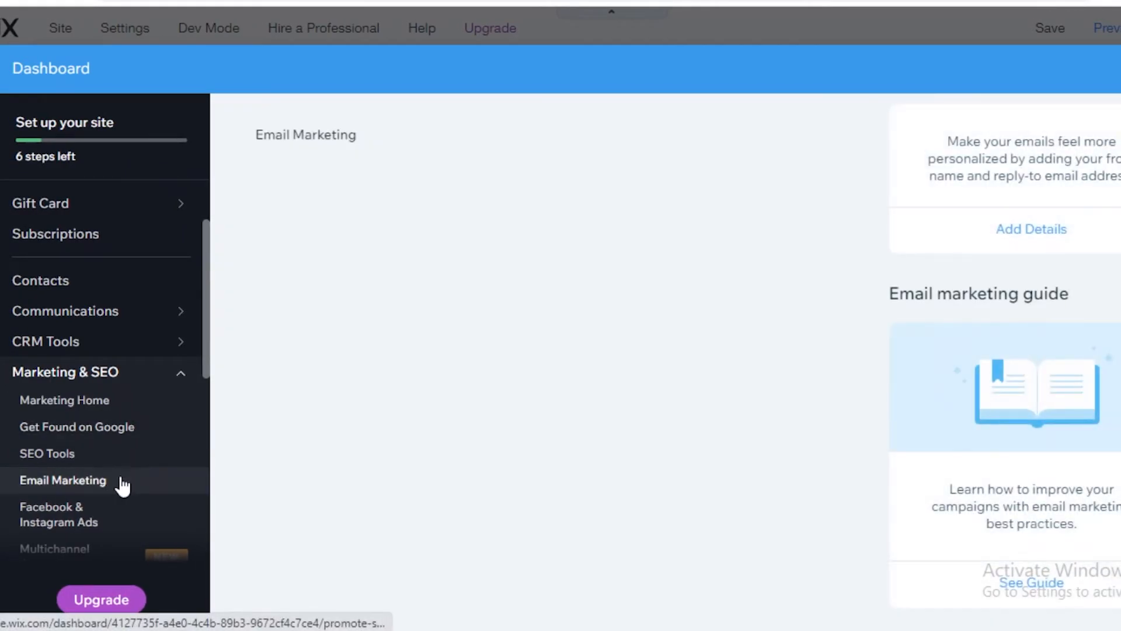
- Reload the Email Marketing overview and check the published campaign's views, clicks and available actions
left_click(123, 486)
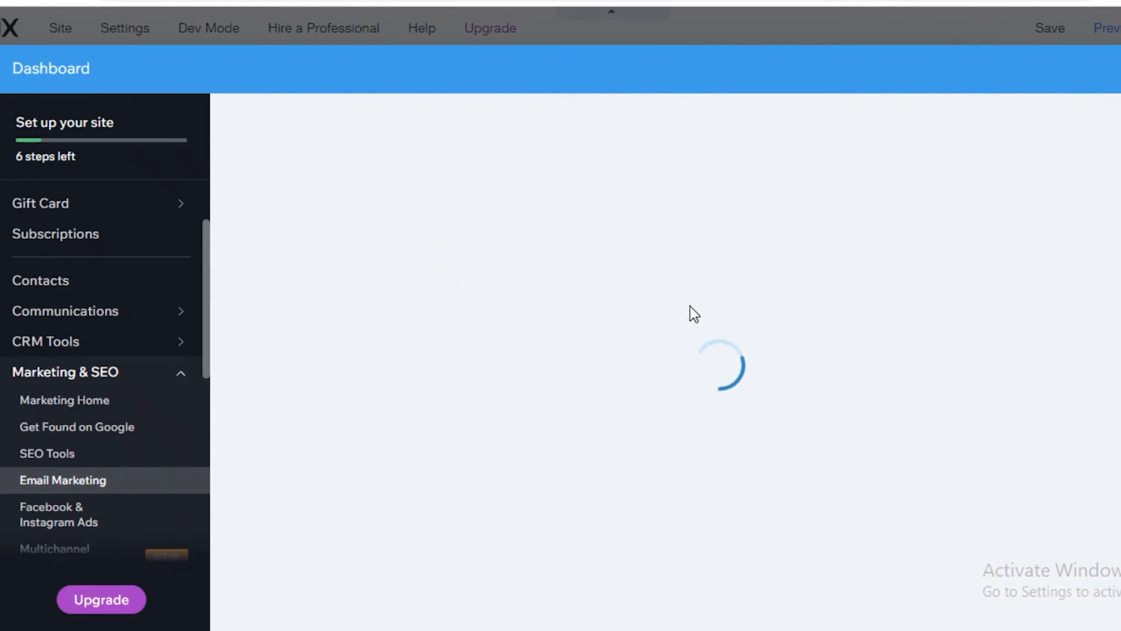
scroll(670, 363, "down", 5)
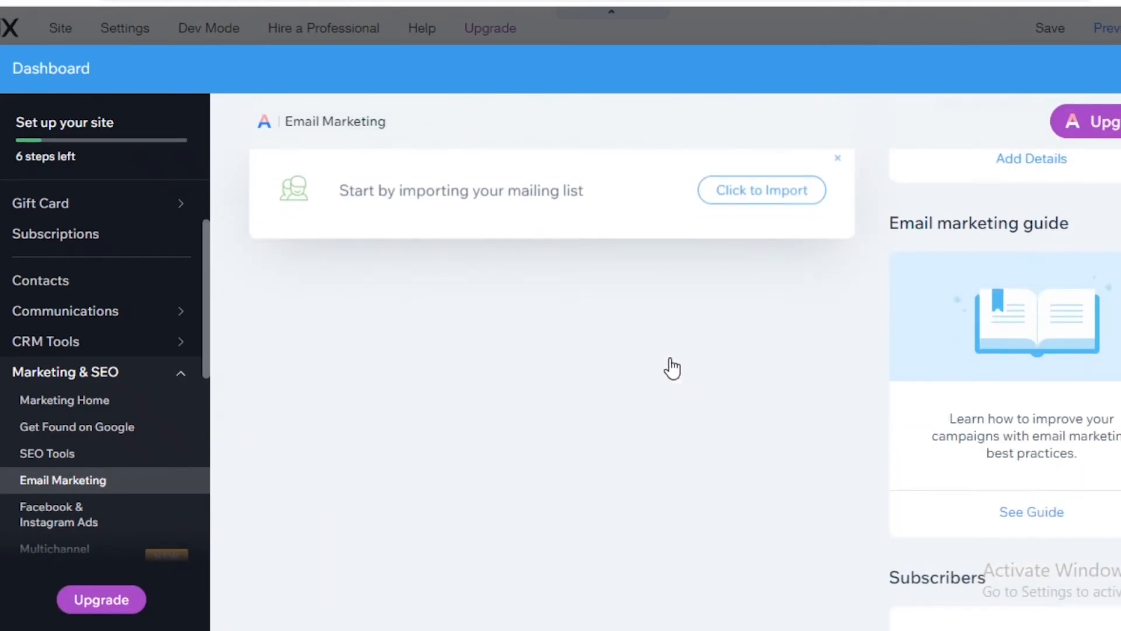
scroll(675, 368, "up", 3)
scroll(678, 369, "up", 5)
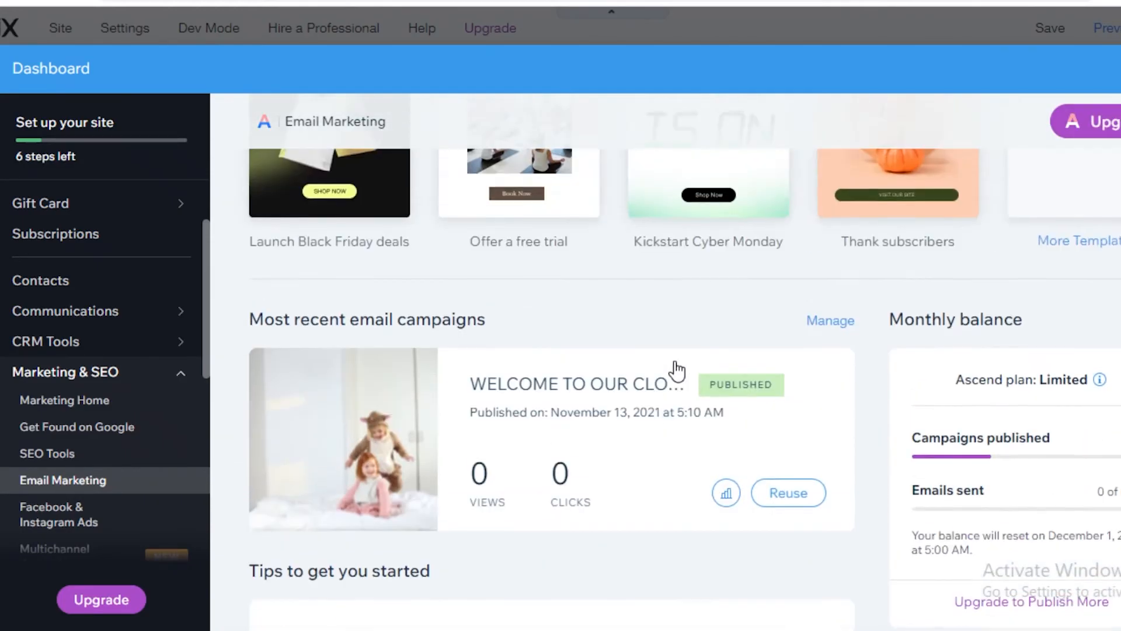
scroll(729, 508, "down", 3)
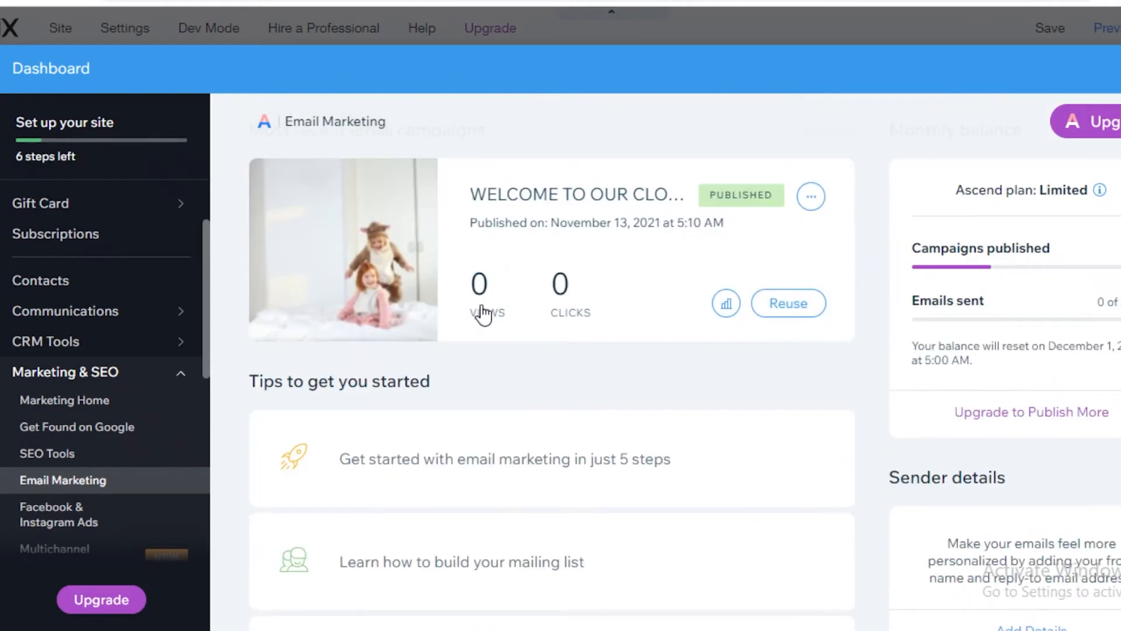
scroll(453, 301, "up", 2)
left_click(811, 291)
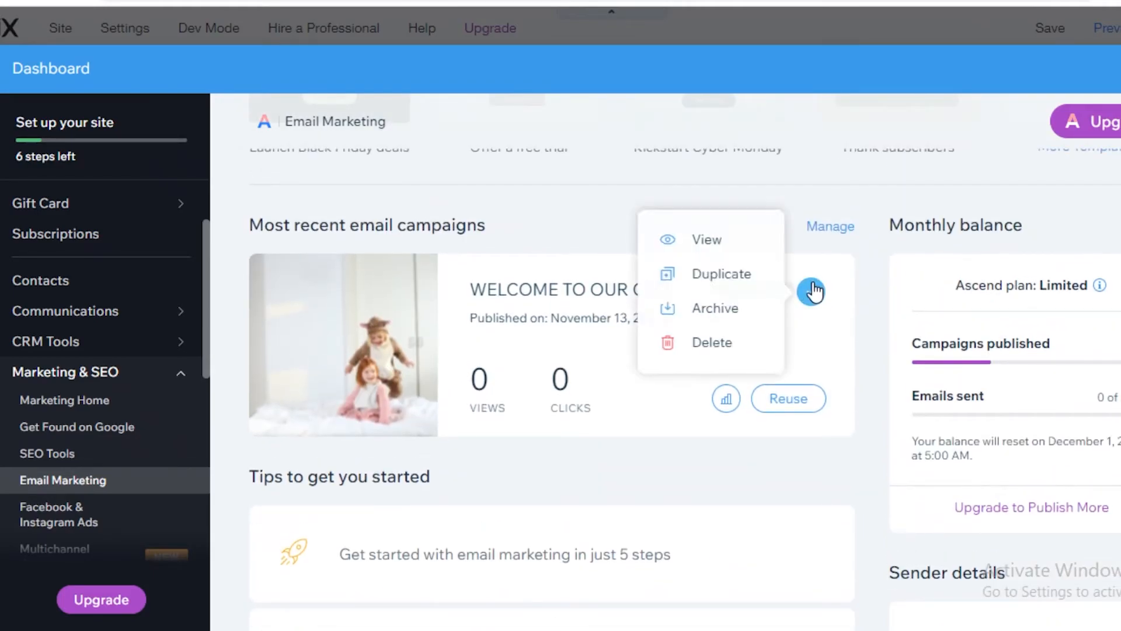
left_click(813, 291)
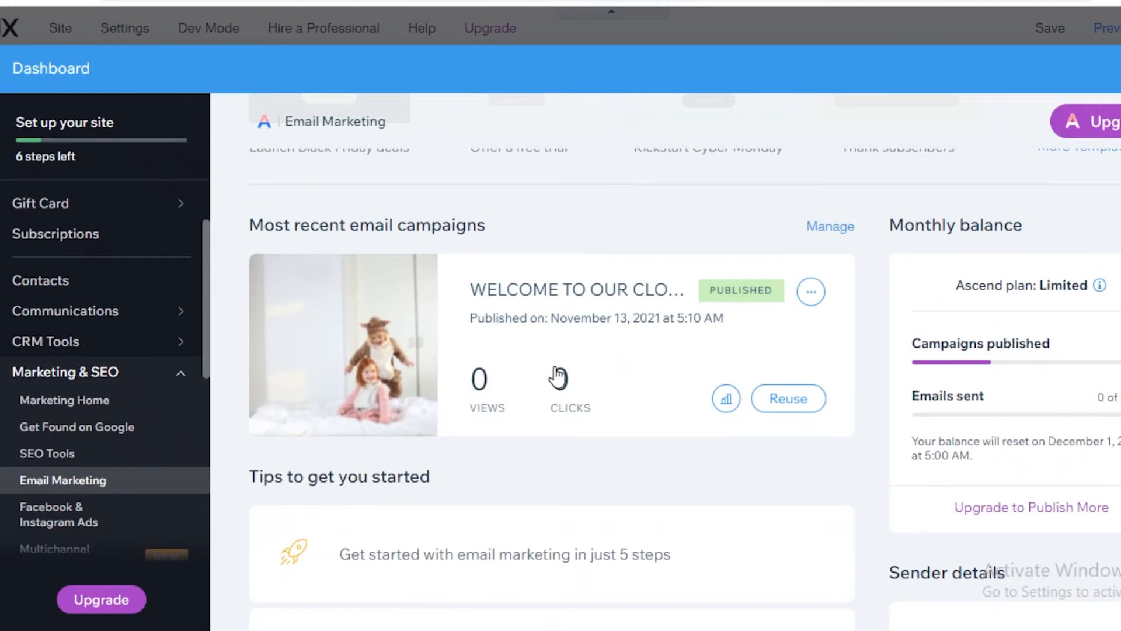
- Open the published campaign's statistics and examine its sharing options, campaign URL, views, clicks and top links
left_click(725, 399)
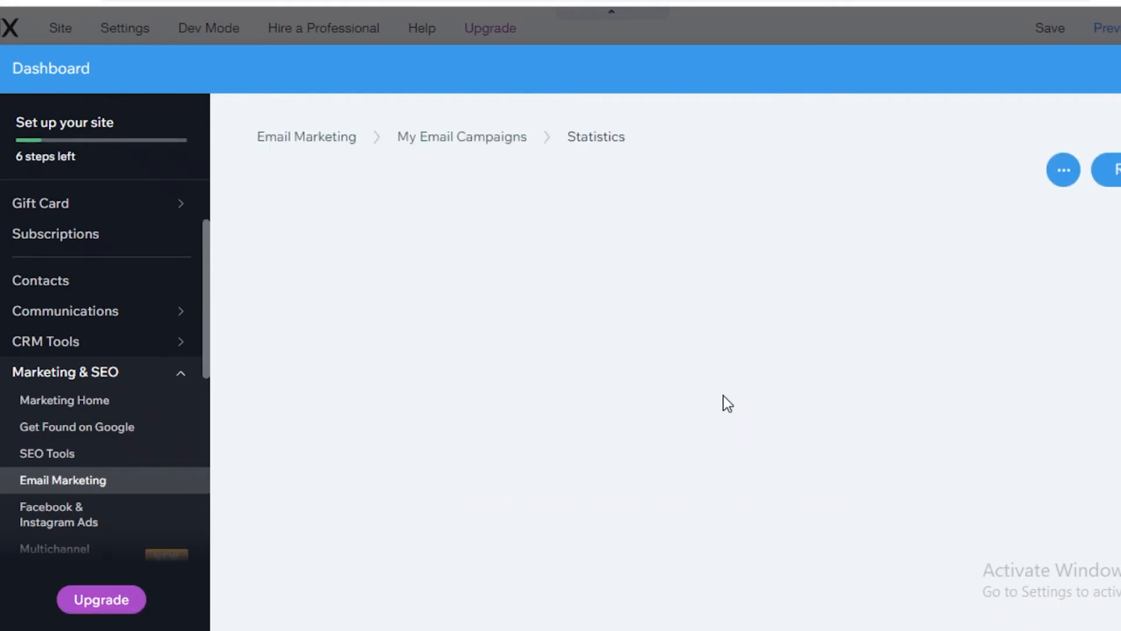
scroll(677, 379, "down", 4)
scroll(678, 387, "up", 3)
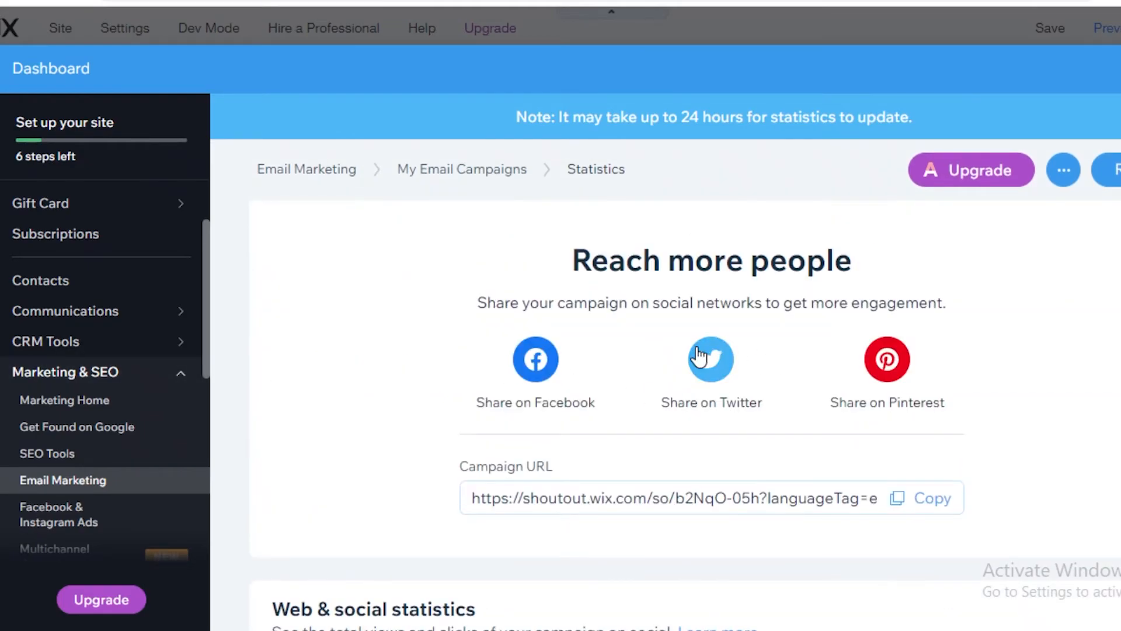
scroll(998, 403, "down", 9)
scroll(806, 441, "up", 5)
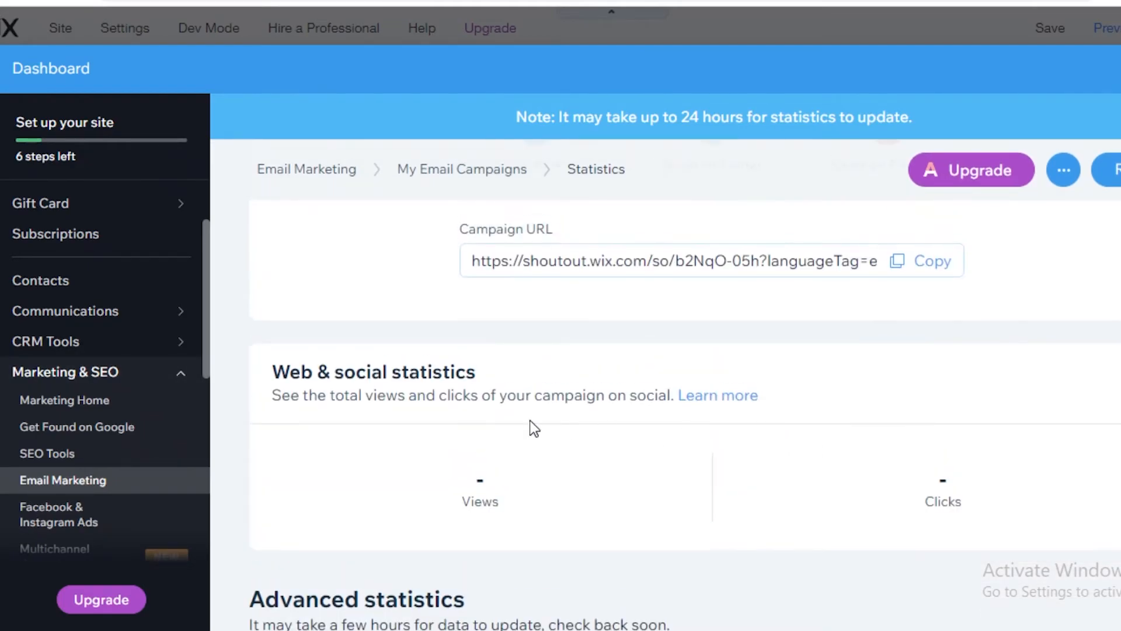
scroll(530, 428, "down", 5)
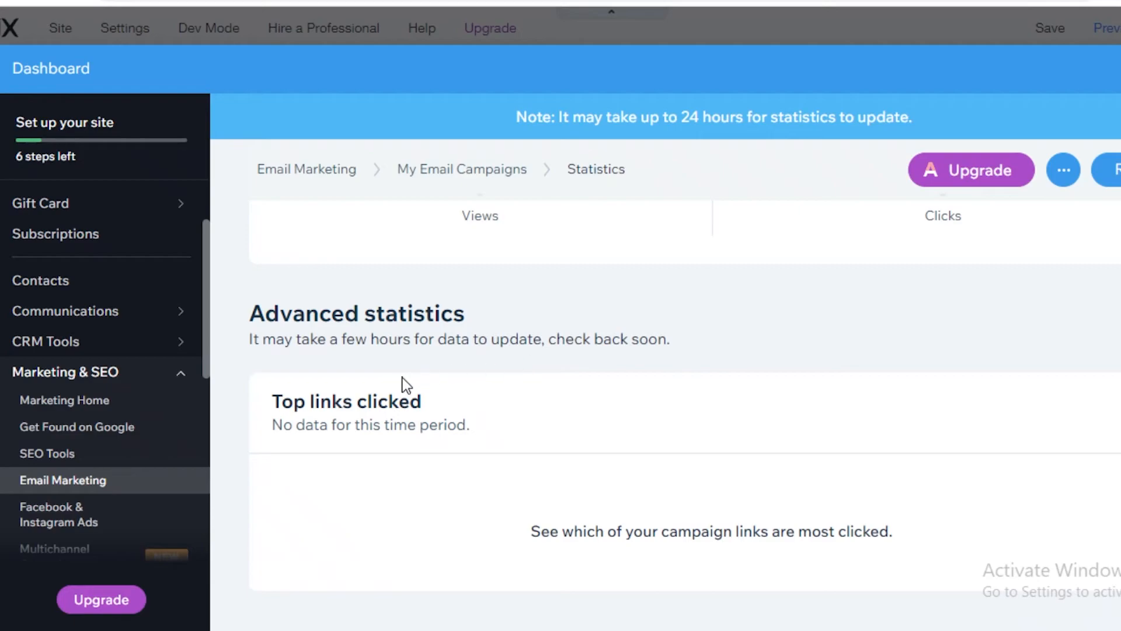
- Review the My Email Campaigns list and close the dashboard to return to the site editor
left_click(474, 178)
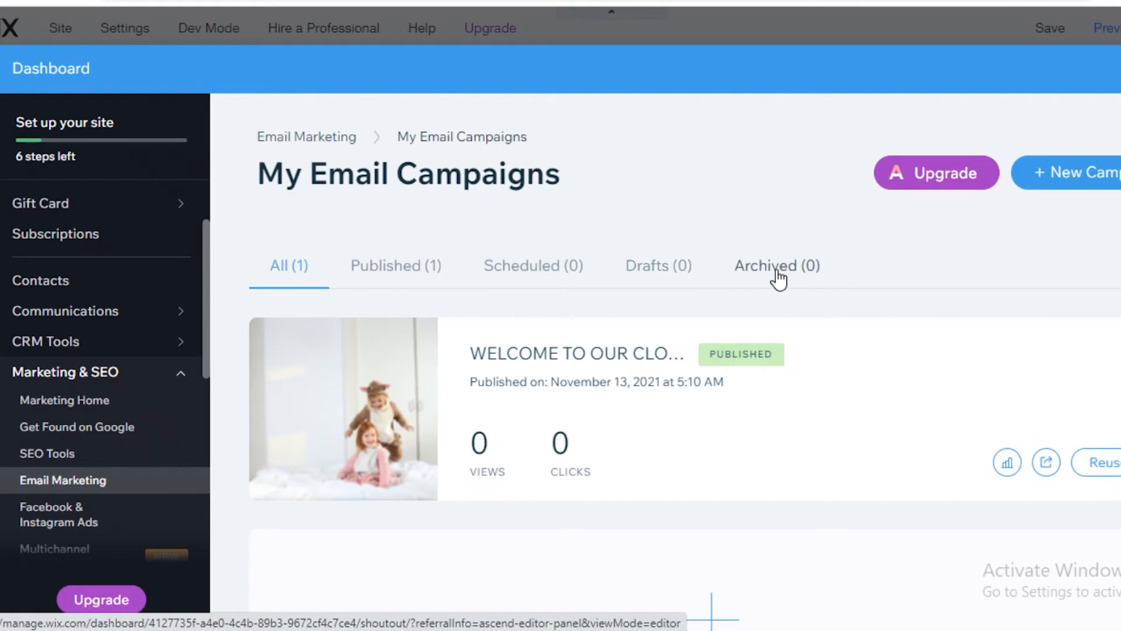
scroll(811, 313, "down", 2)
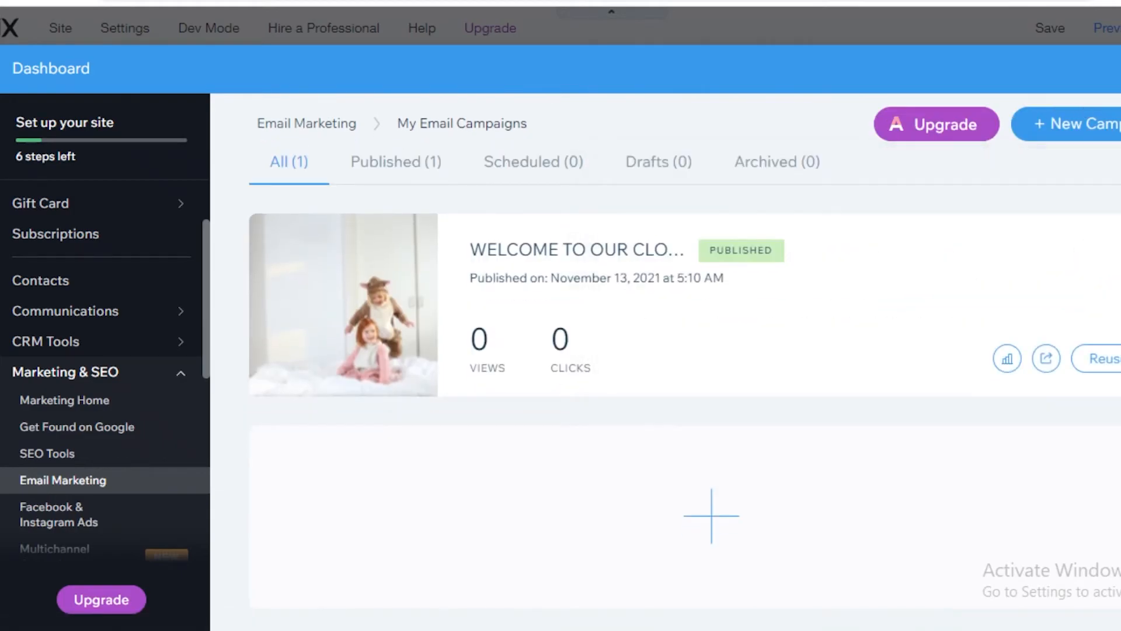
left_click(1118, 68)
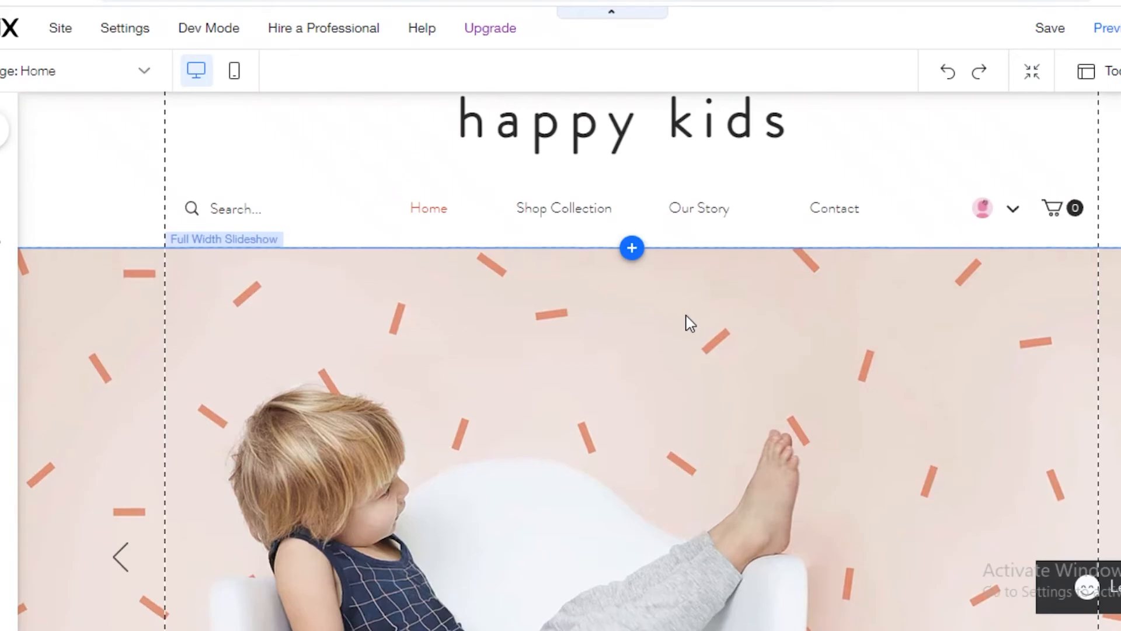
- Review the Home page from the header and slideshow through New Arrivals down to the footer
scroll(688, 318, "down", 10)
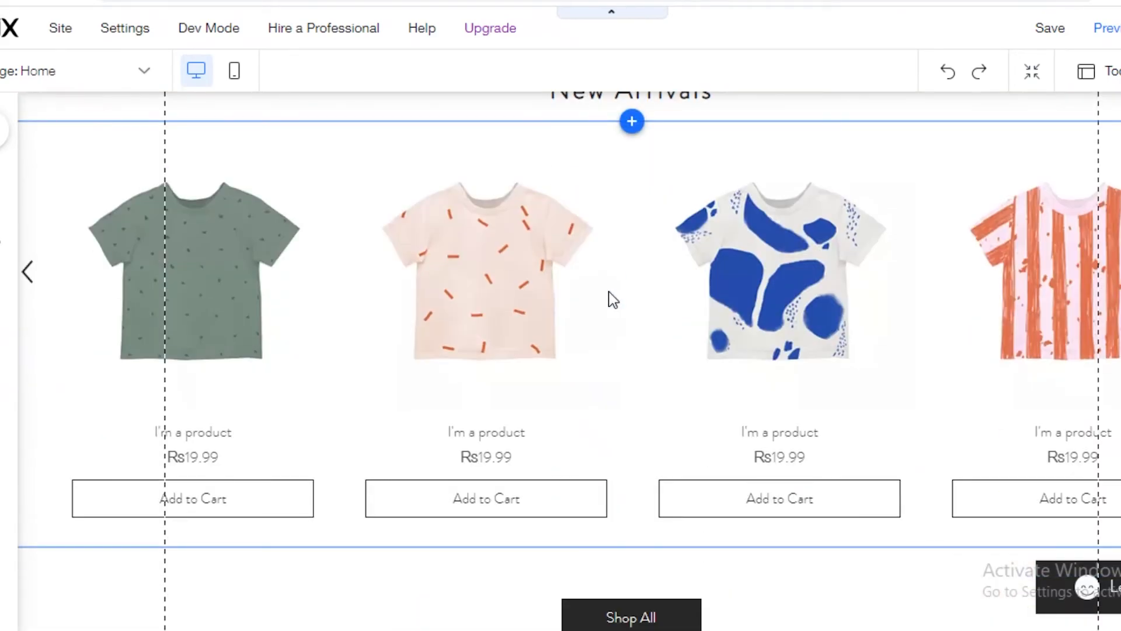
scroll(613, 297, "up", 1)
scroll(754, 293, "up", 5)
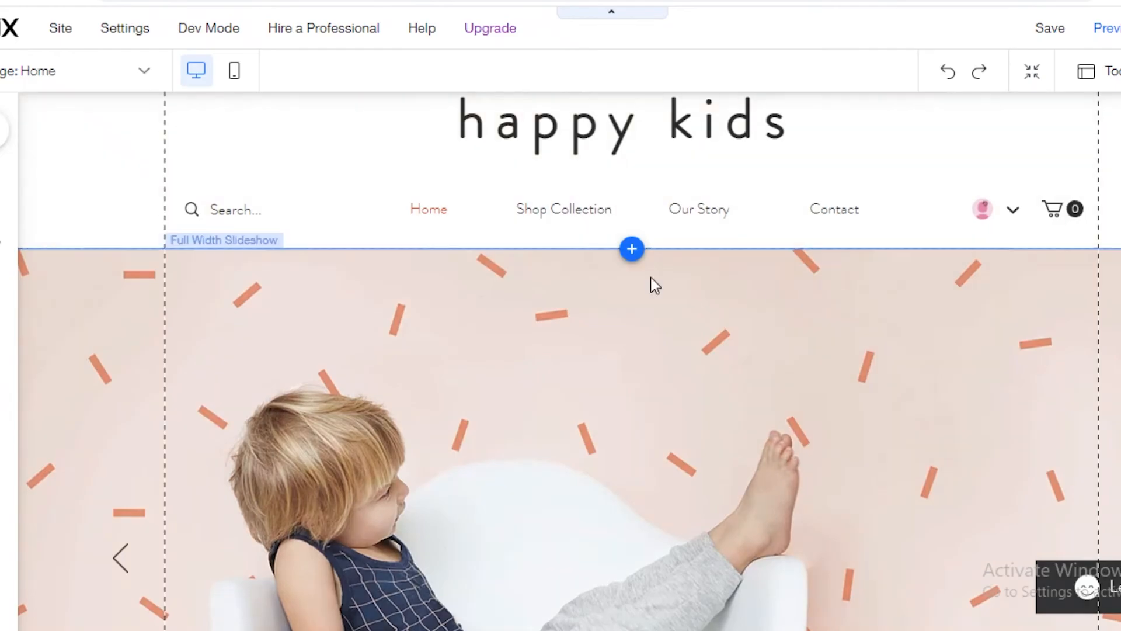
scroll(886, 275, "down", 7)
scroll(391, 282, "down", 6)
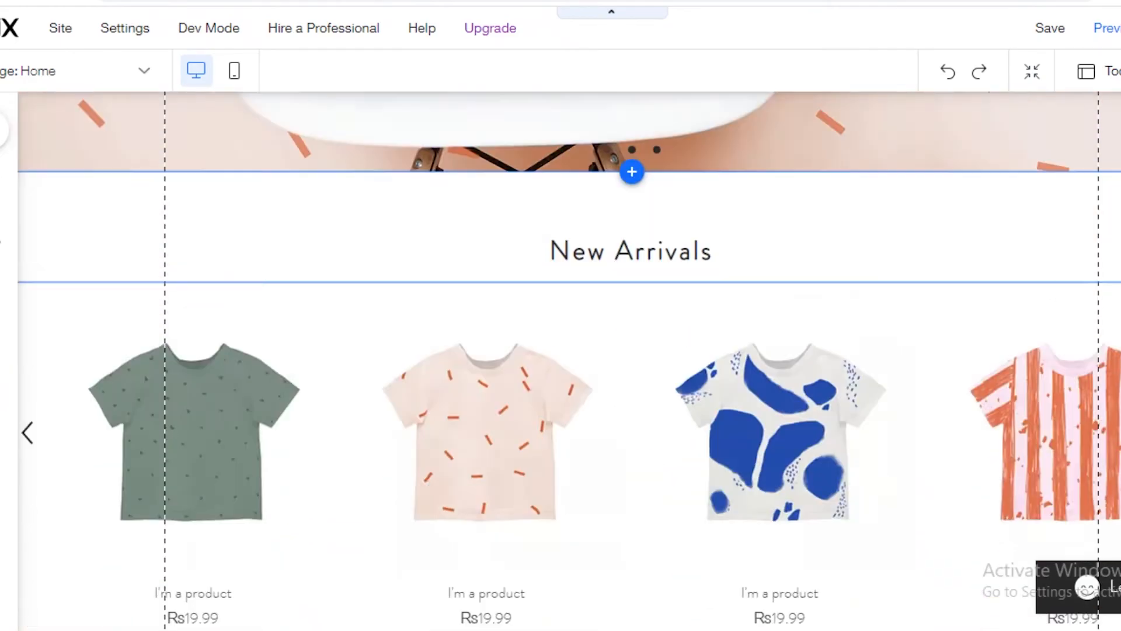
scroll(731, 511, "down", 2)
scroll(839, 514, "down", 5)
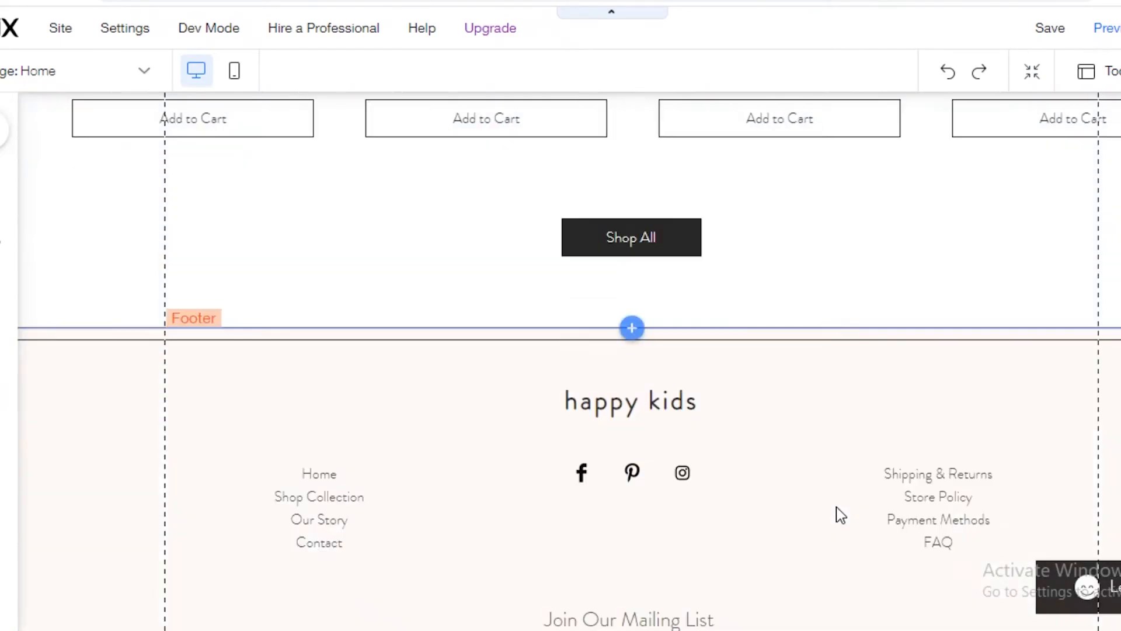
scroll(643, 493, "up", 10)
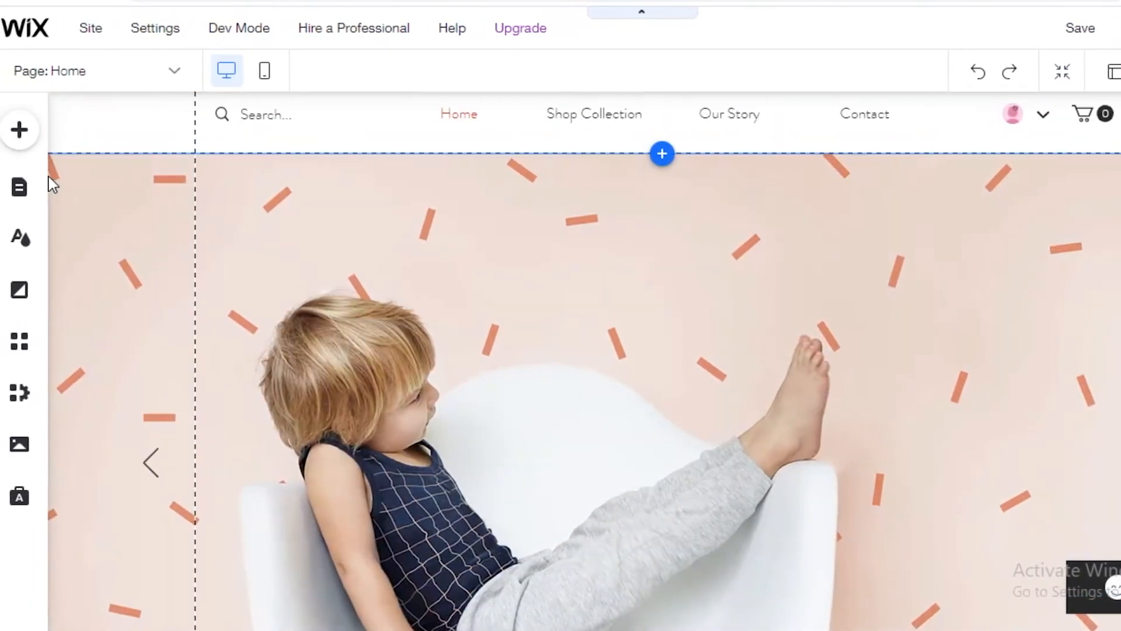
- Browse the gallery and interactive elements available for the site, including the Subscribe, Promotion and Contact lightboxes and the hover boxes
left_click(23, 130)
left_click(115, 262)
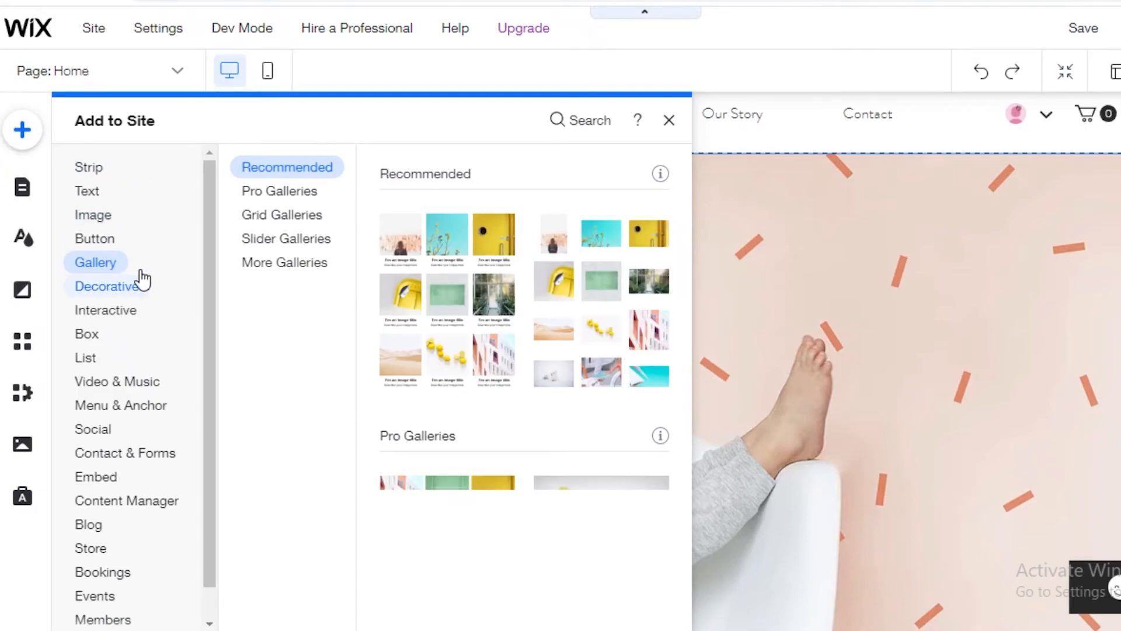
left_click(124, 314)
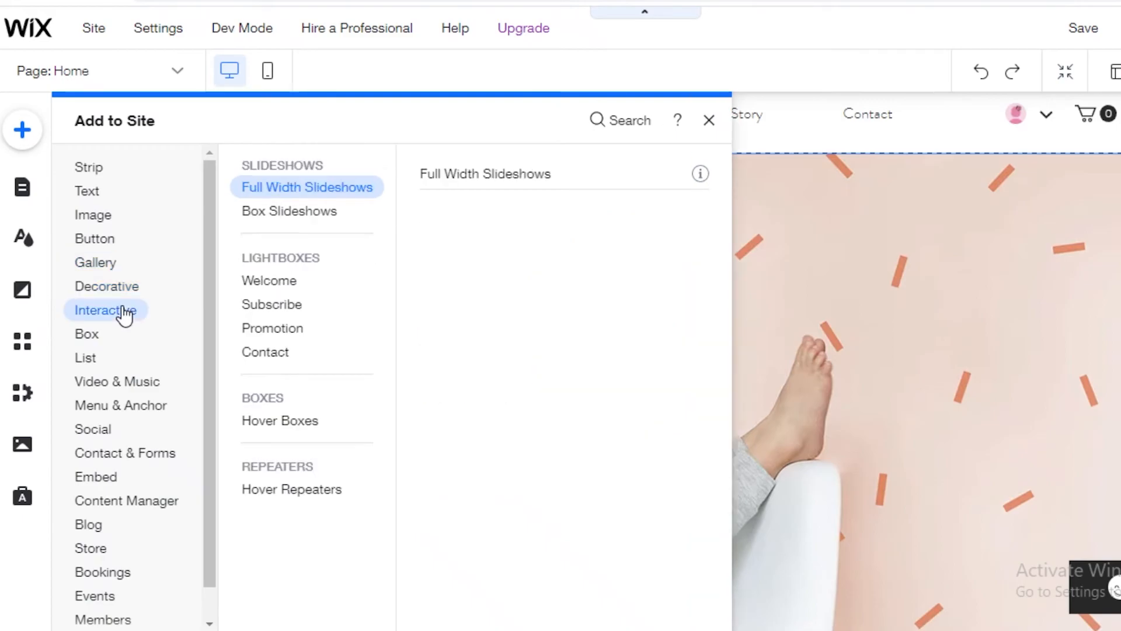
left_click(289, 308)
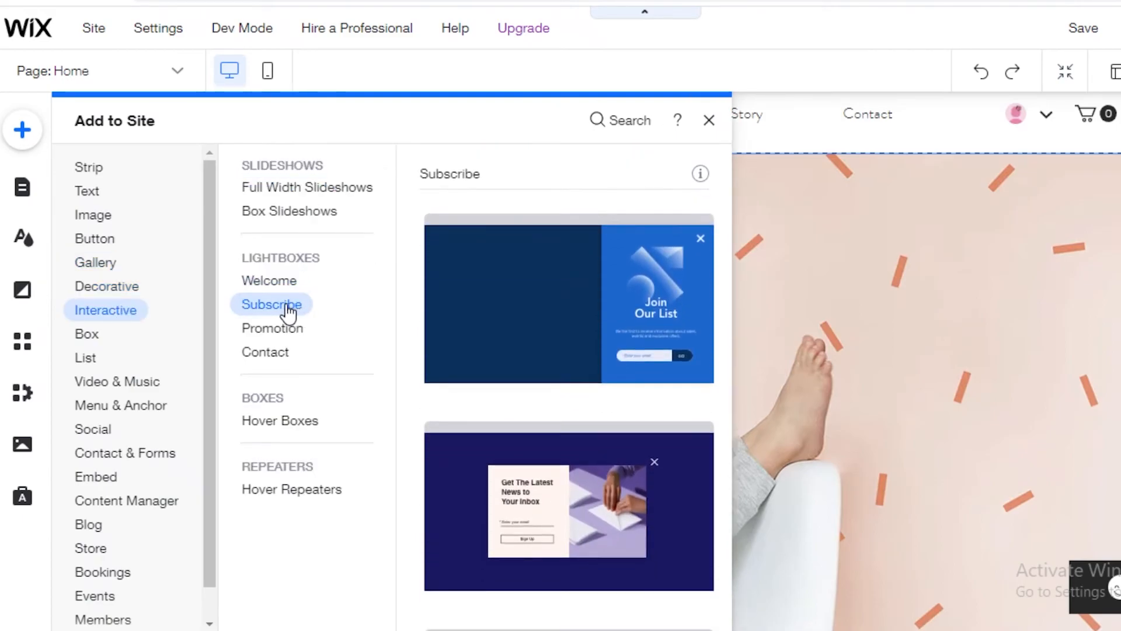
left_click(283, 333)
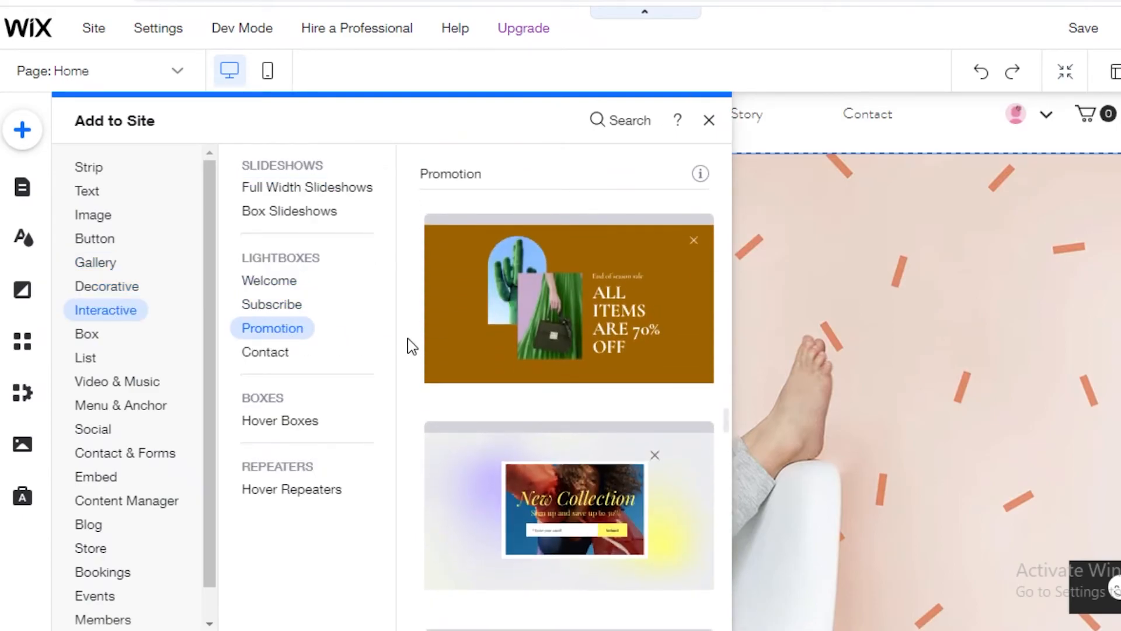
scroll(553, 351, "down", 15)
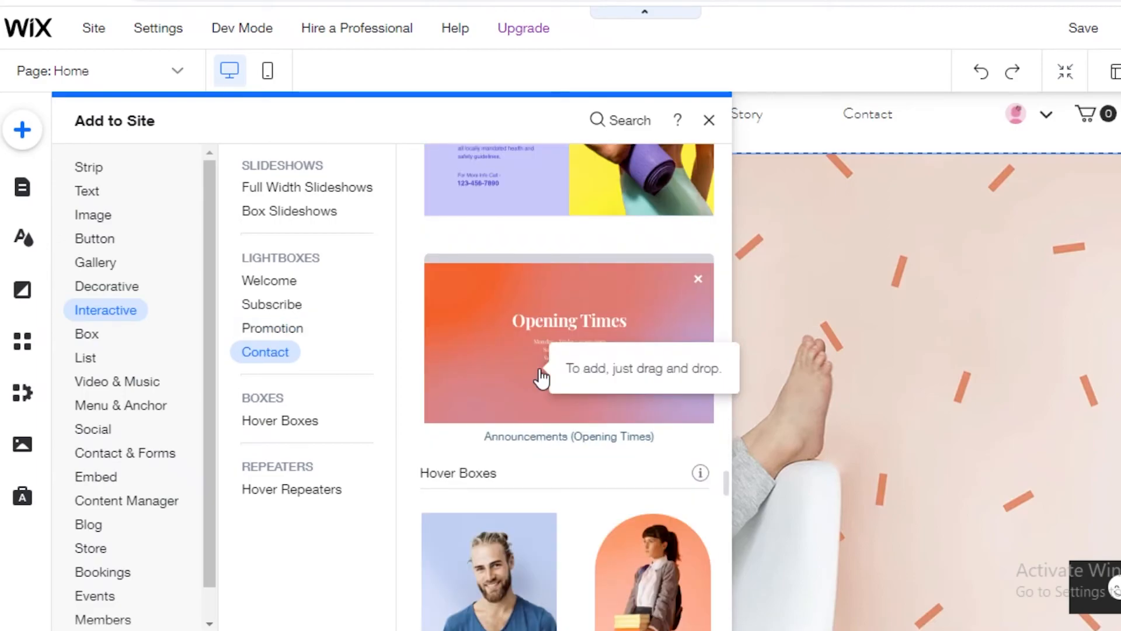
scroll(555, 356, "down", 3)
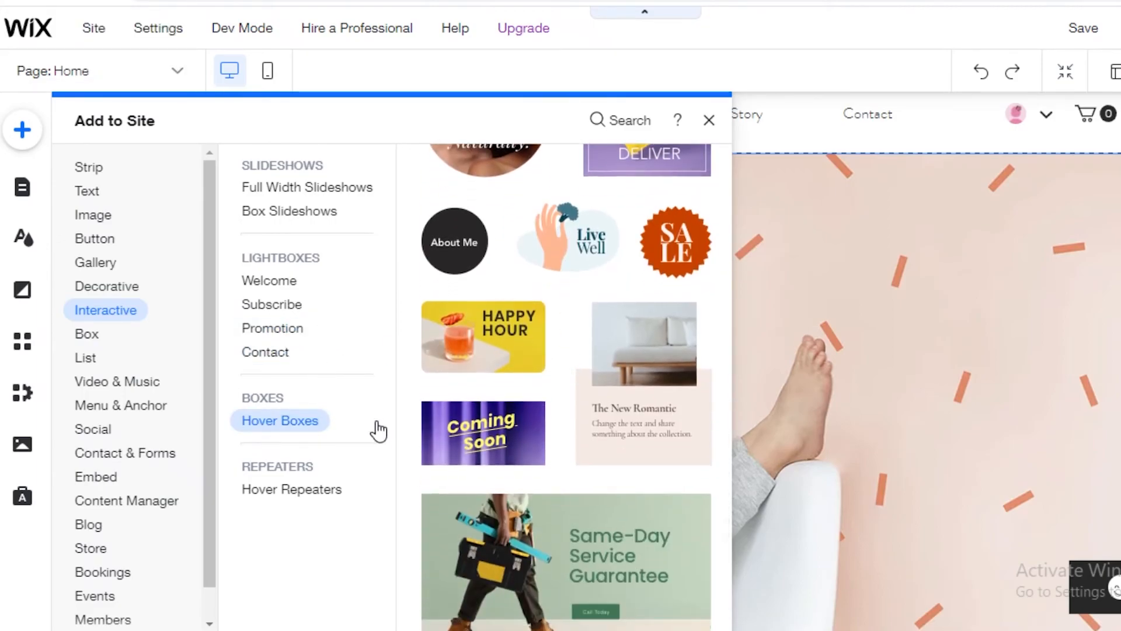
- Add the Promotion (Final Sale) lightbox to the site and shift its "60% OFF" text slightly left and up
left_click(257, 336)
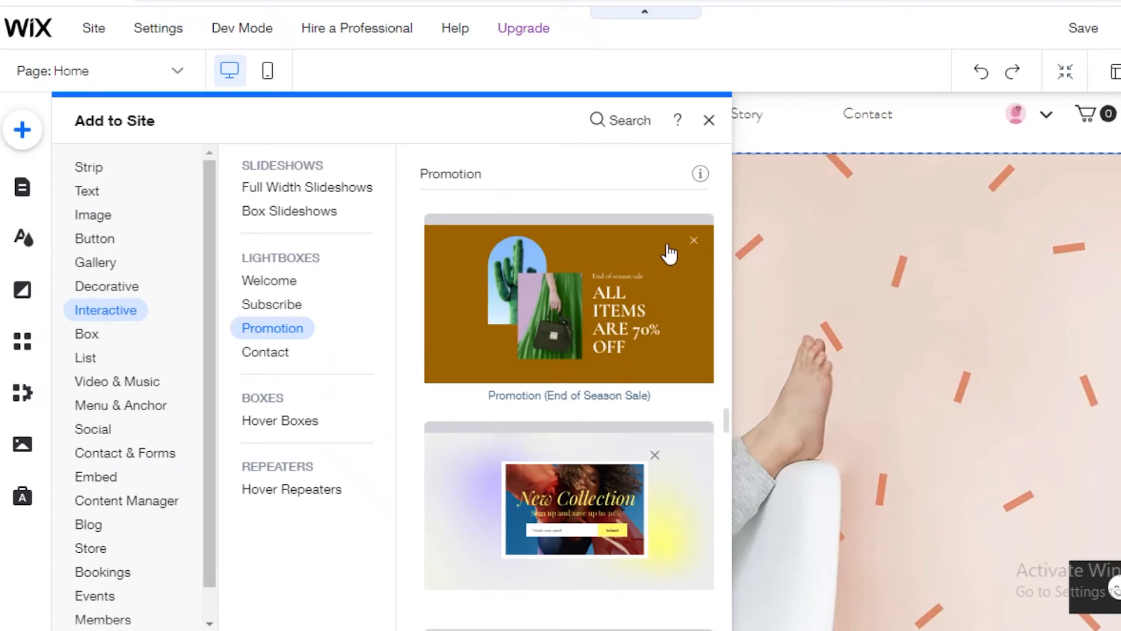
scroll(601, 426, "down", 5)
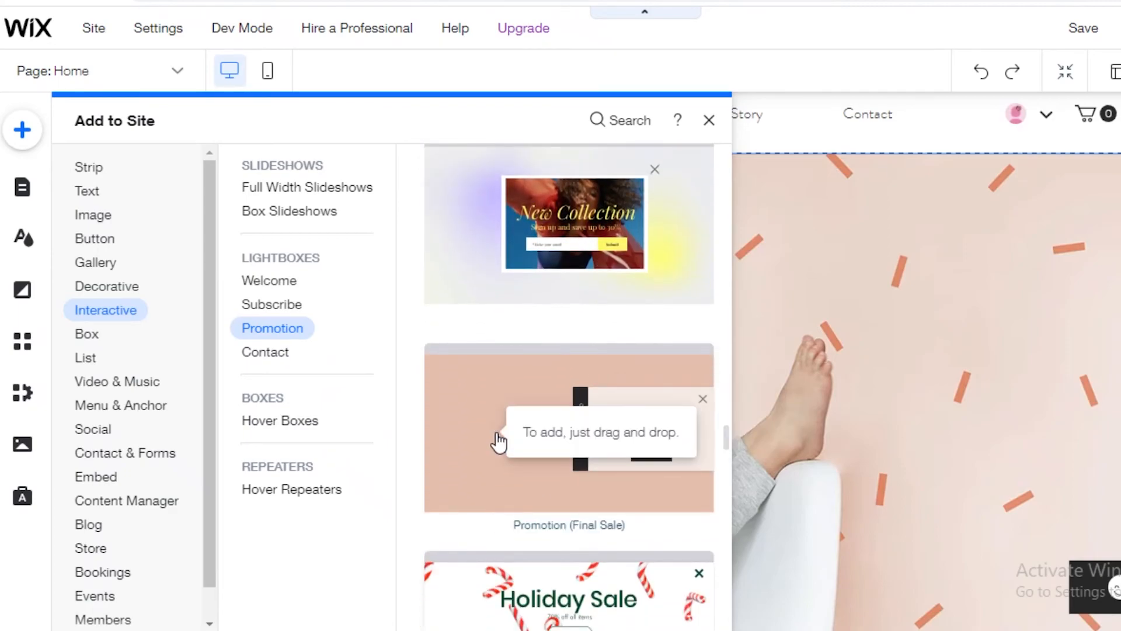
left_click(498, 442)
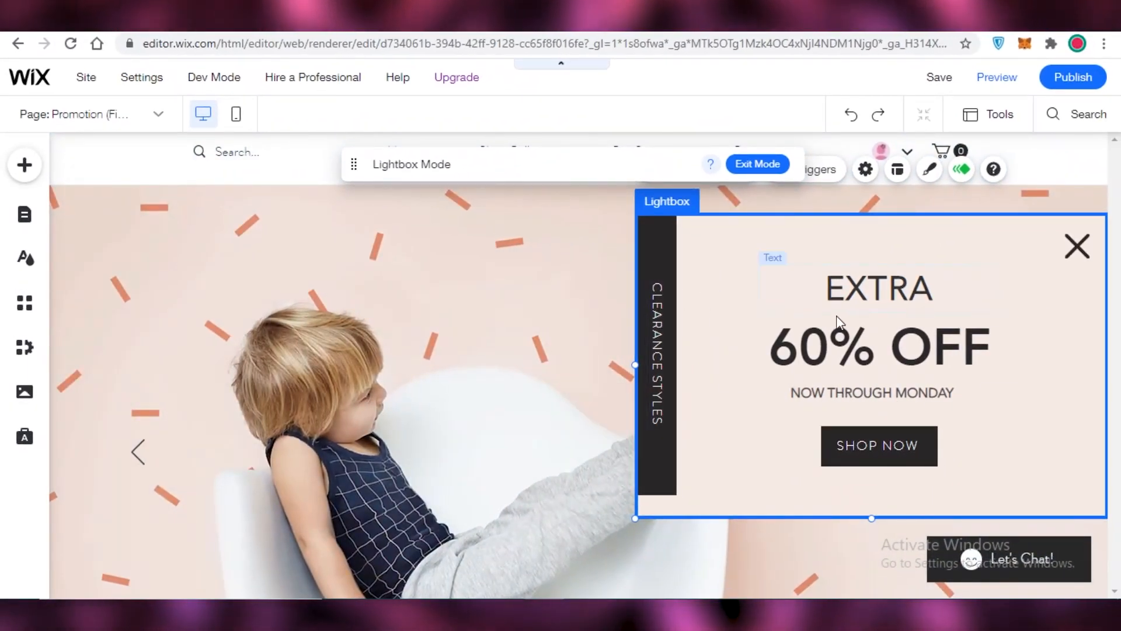
left_click_drag(844, 316, 799, 308)
left_click_drag(1008, 383, 1009, 376)
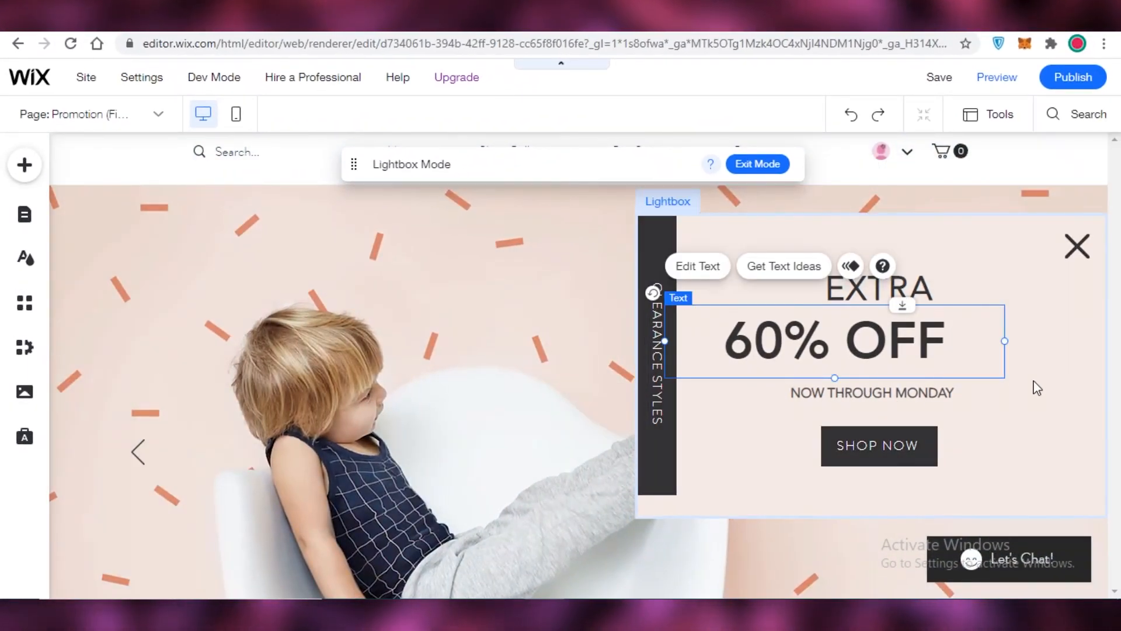
- Replace the lightbox text "NOW THROUGH MONDAY" with "SUBSCRIBE TO OUR NEWSLETTER TO GET A FURTHER 10% off"
left_click(836, 393)
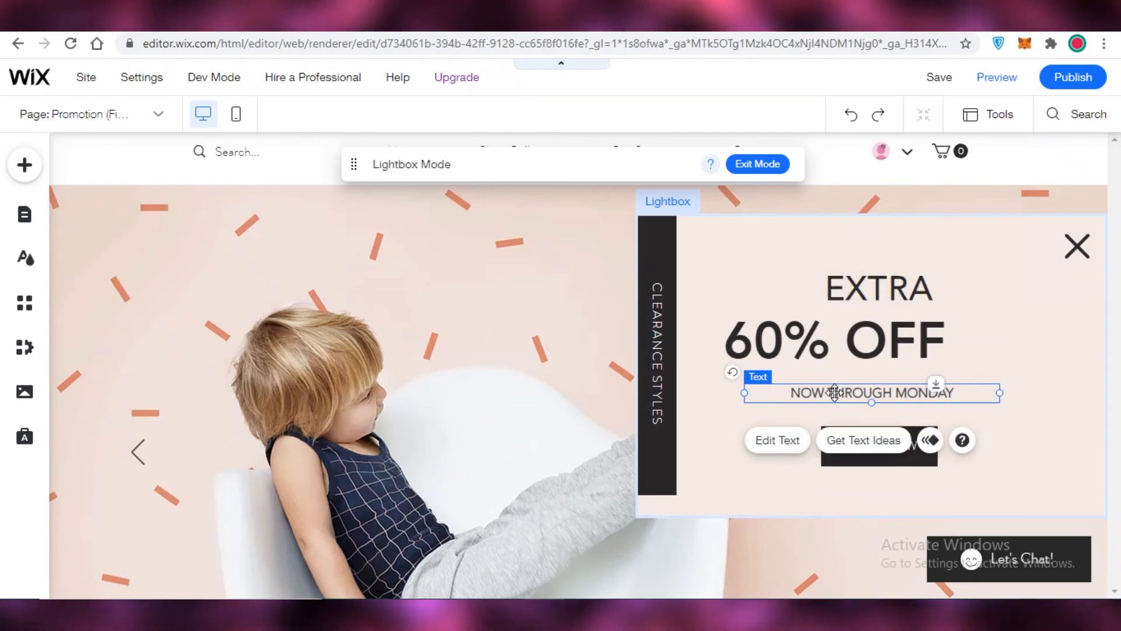
left_click(777, 440)
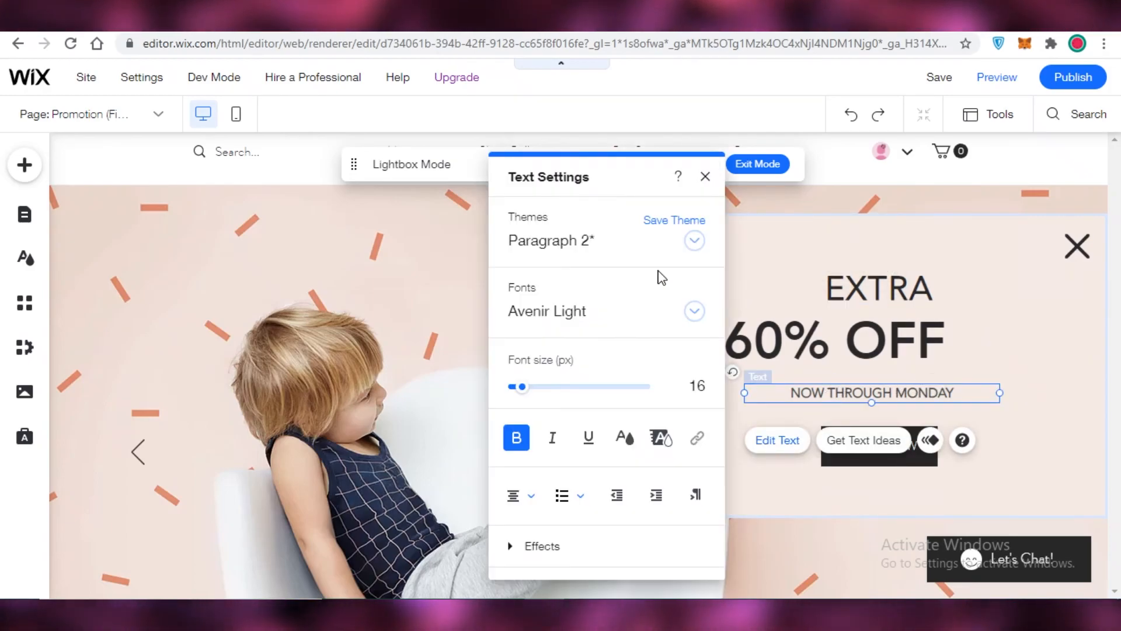
triple_click(804, 394)
type("SUBSCRIBE TO OUR E")
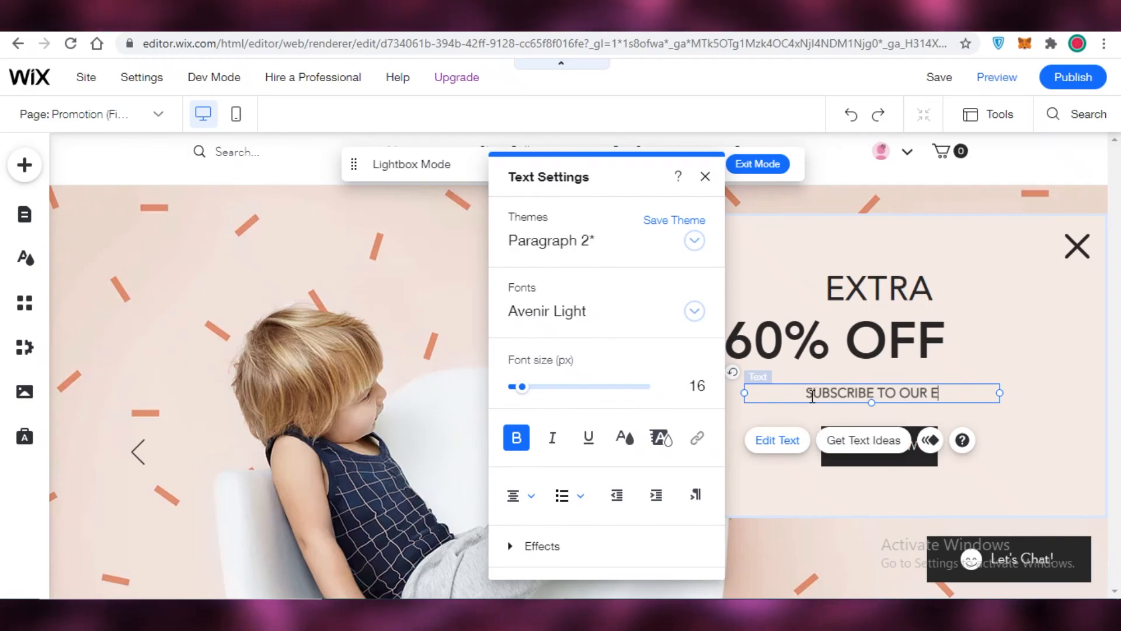
type("MATO GET A F")
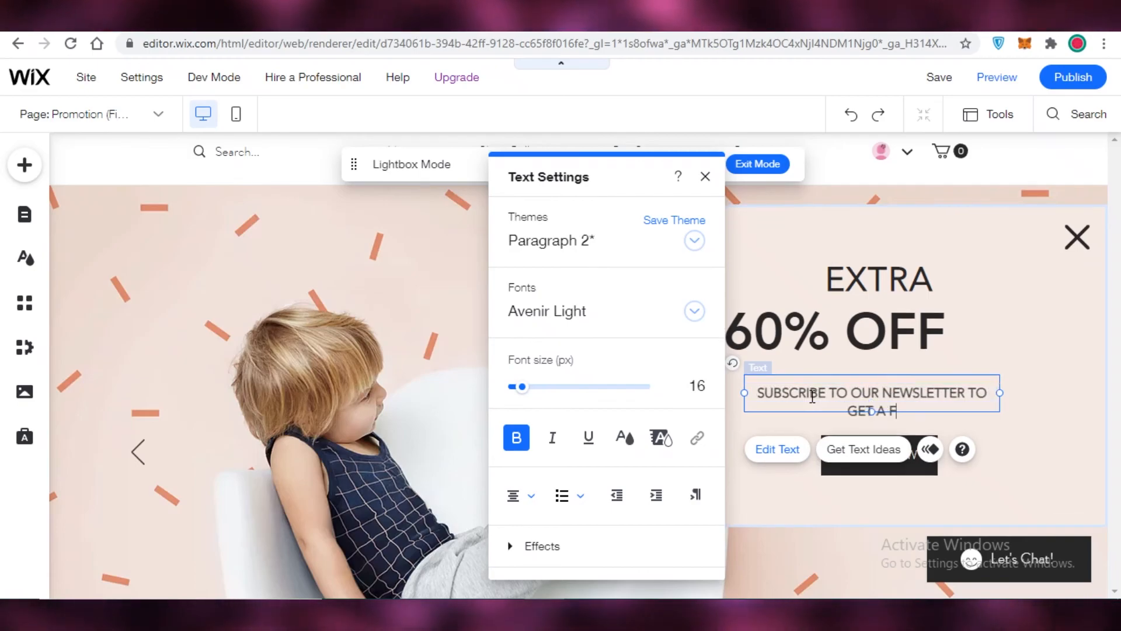
type("URTHER 10% off")
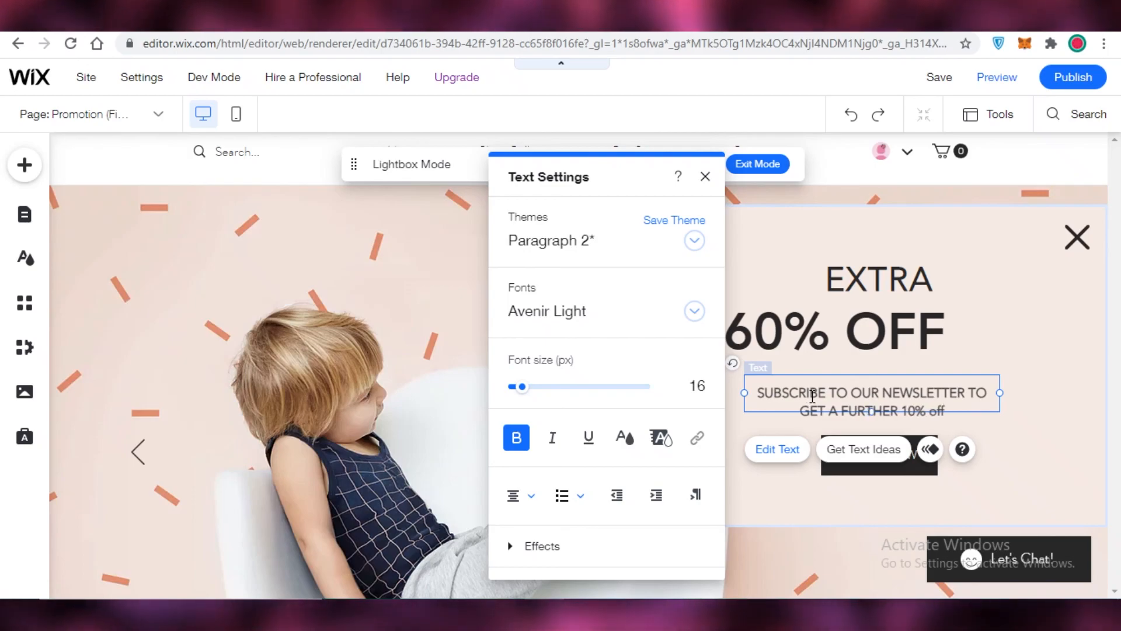
left_click(988, 332)
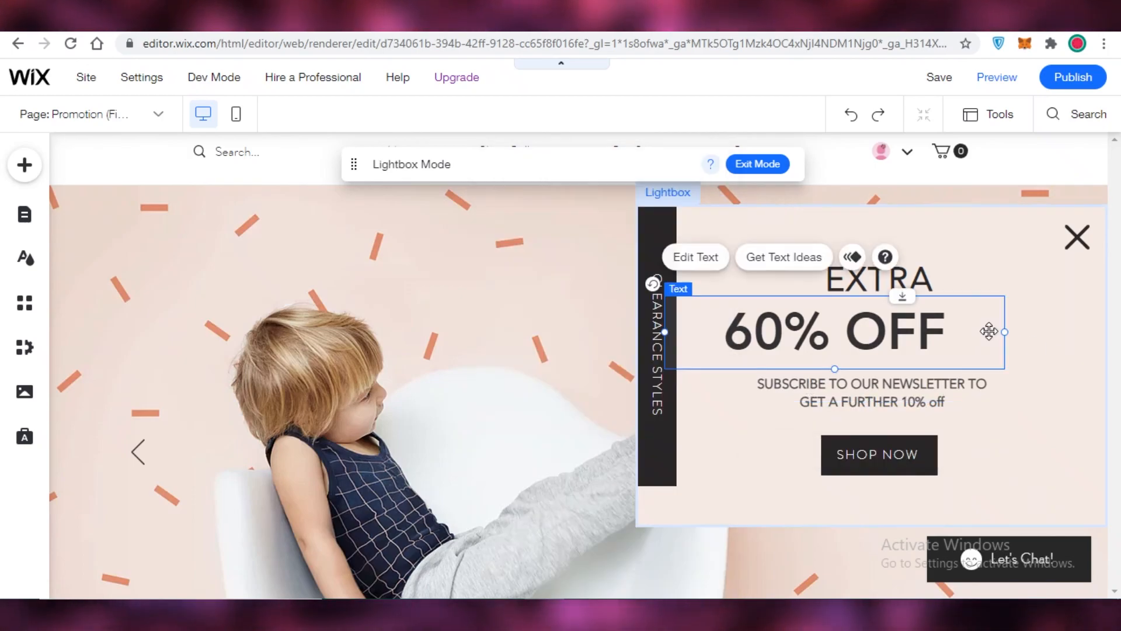
left_click(471, 381)
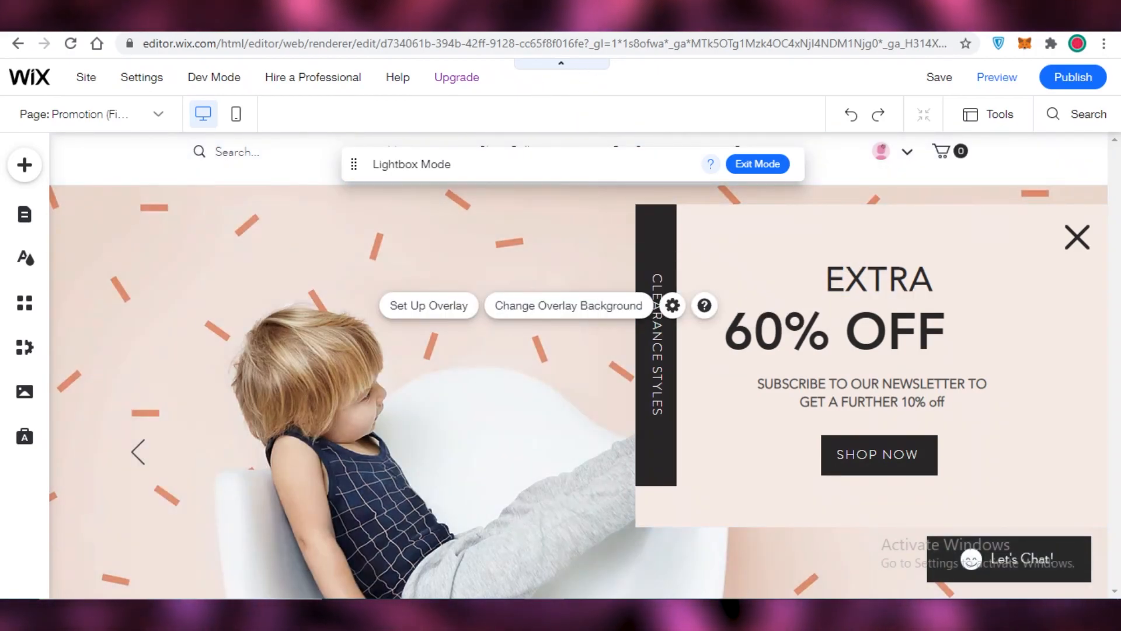
- Look through the Wix website templates gallery in its browser tab and return to the site editor
left_click(624, 40)
left_click(623, 21)
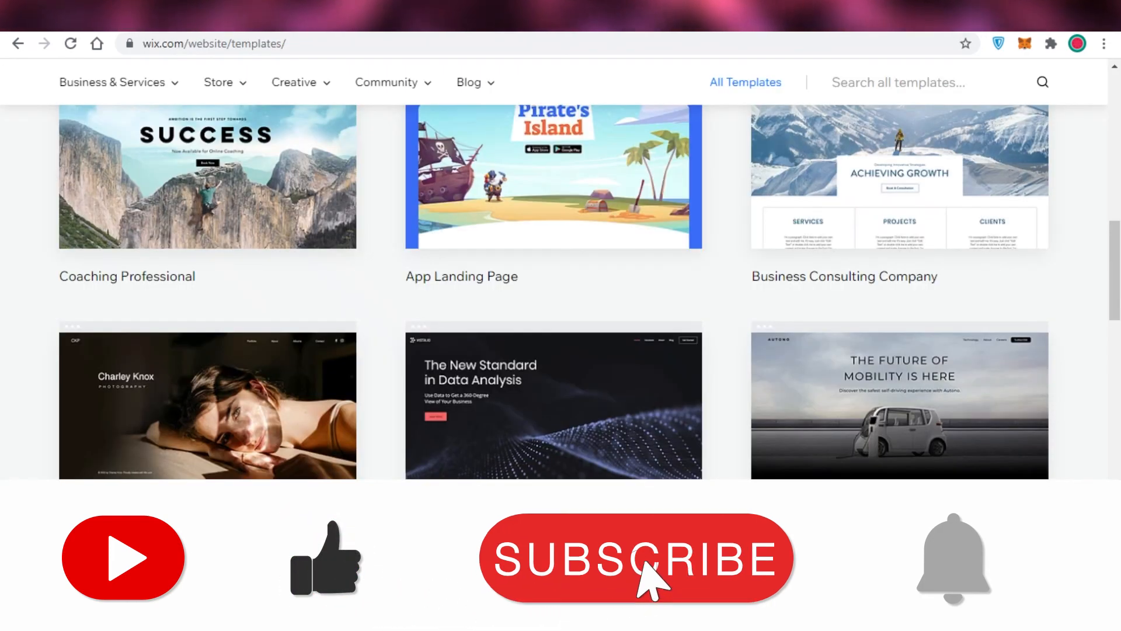
scroll(553, 292, "up", 5)
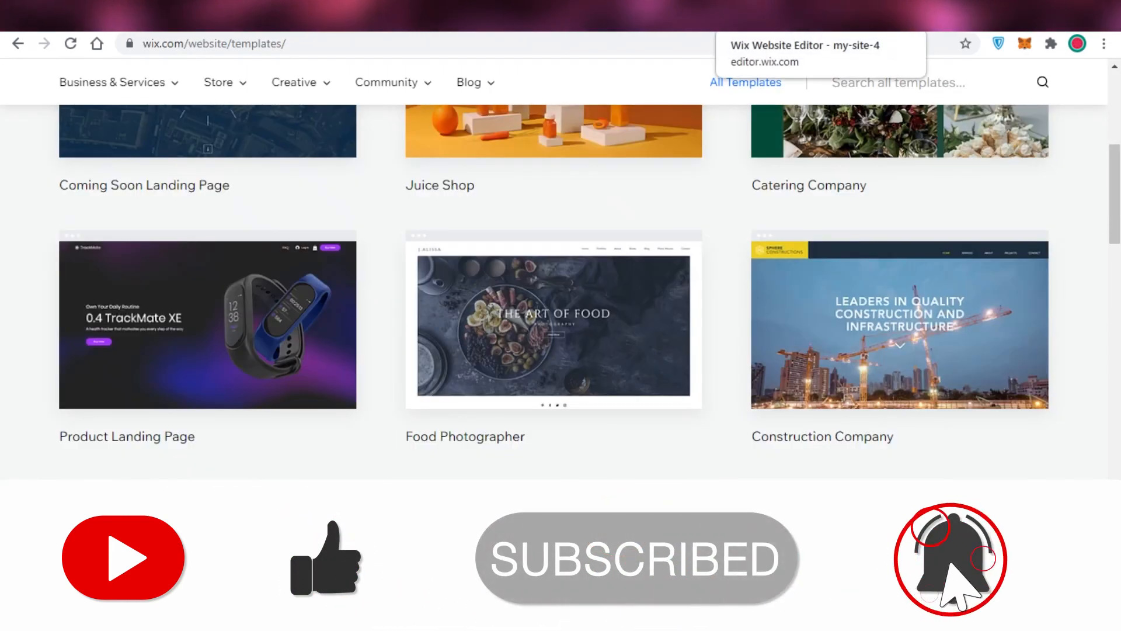
left_click(730, 17)
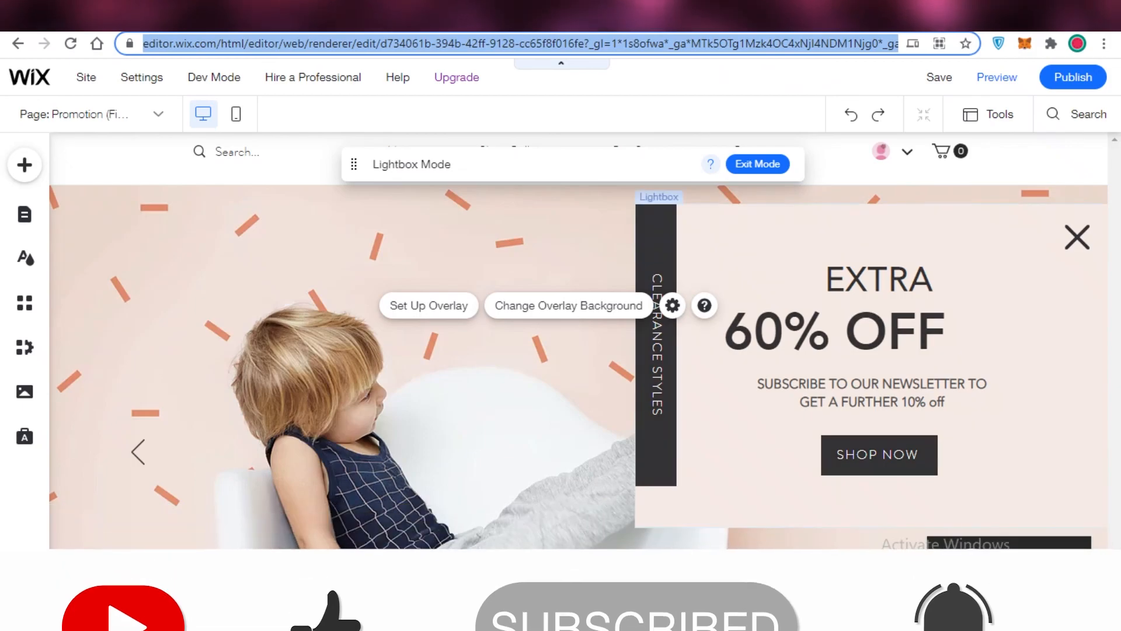